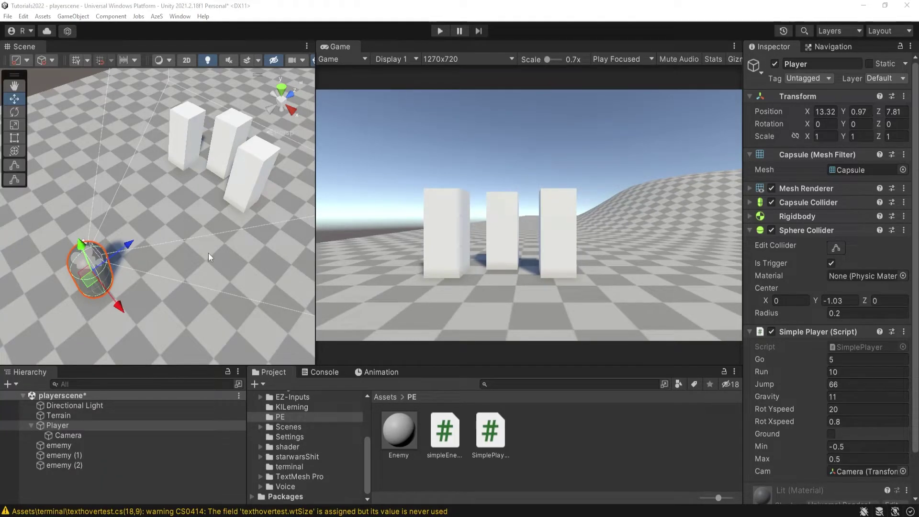
Nudge the player capsule along the X axis while zooming around the scene
{"action": "scroll", "coordinate": [213, 258], "scroll_direction": "up", "scroll_amount": 3}
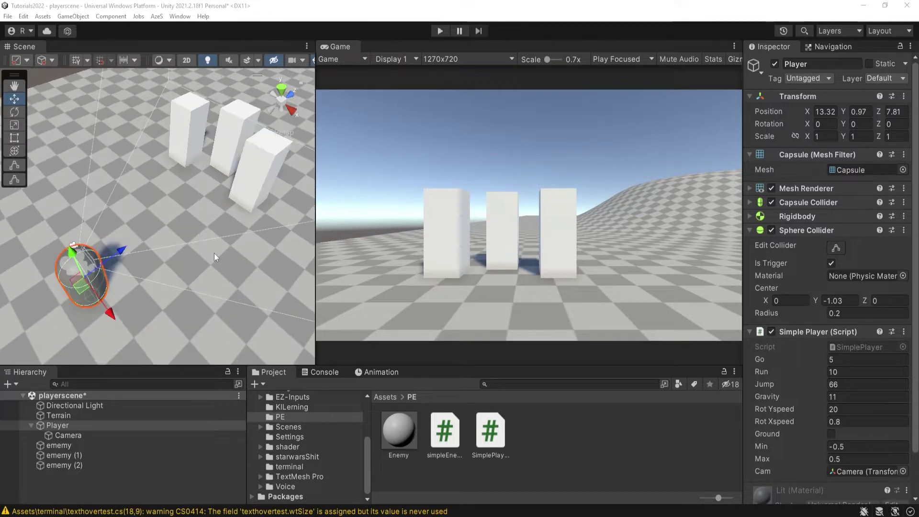
{"action": "scroll", "coordinate": [173, 226], "scroll_direction": "down", "scroll_amount": 2}
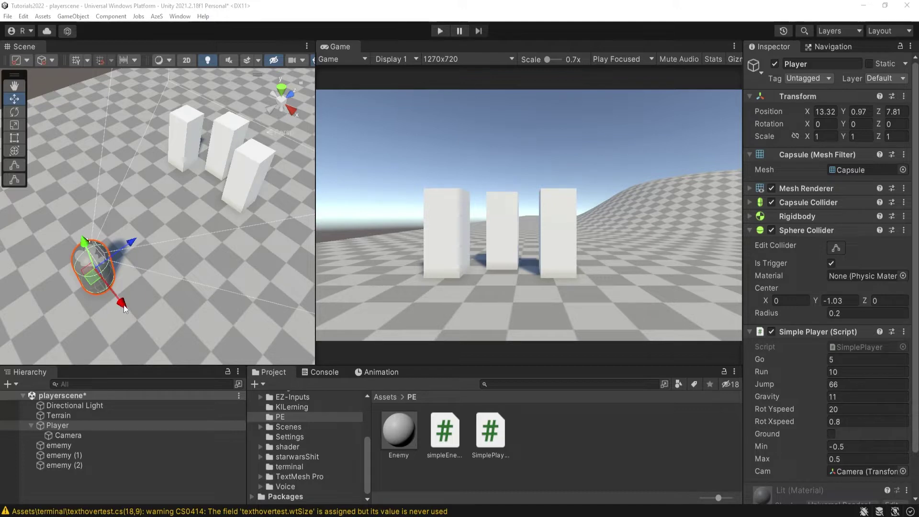
{"action": "mouse_move", "coordinate": [124, 305]}
{"action": "left_mouse_down"}
{"action": "mouse_move", "coordinate": [117, 297]}
{"action": "mouse_move", "coordinate": [128, 301]}
{"action": "left_mouse_up"}
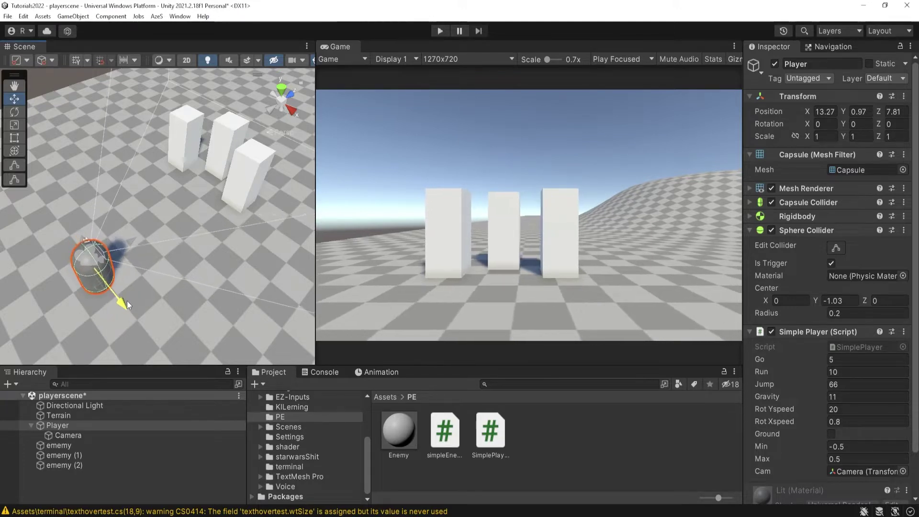
{"action": "scroll", "coordinate": [208, 270], "scroll_direction": "up", "scroll_amount": 3}
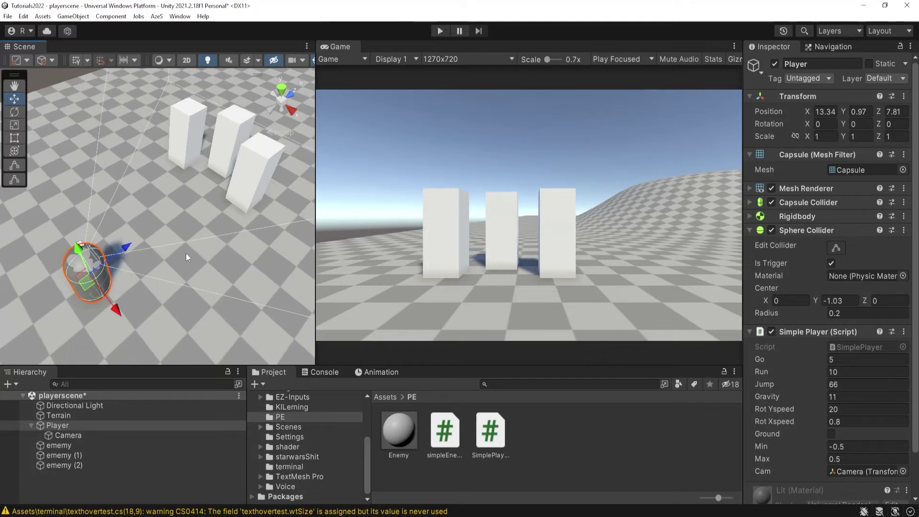
{"action": "scroll", "coordinate": [174, 288], "scroll_direction": "up", "scroll_amount": 2}
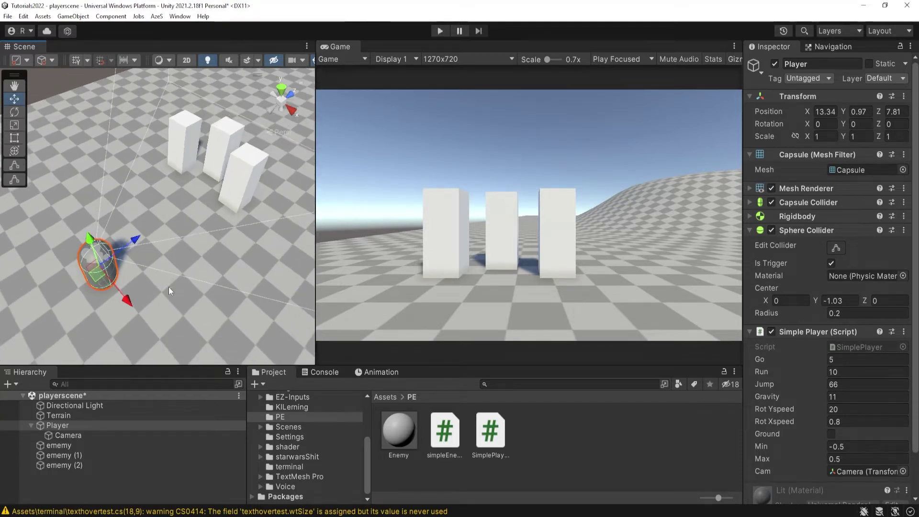
{"action": "scroll", "coordinate": [168, 286], "scroll_direction": "up", "scroll_amount": 2}
{"action": "scroll", "coordinate": [170, 285], "scroll_direction": "down", "scroll_amount": 2}
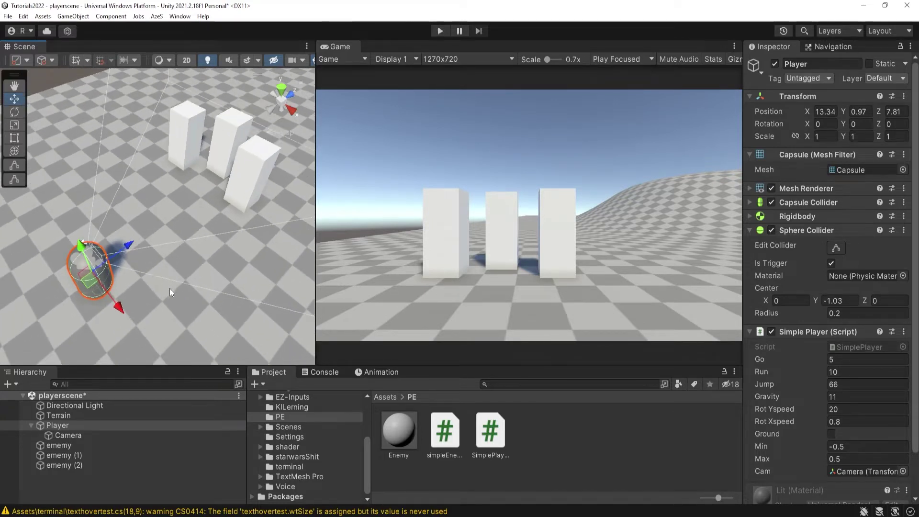
{"action": "scroll", "coordinate": [177, 285], "scroll_direction": "down", "scroll_amount": 2}
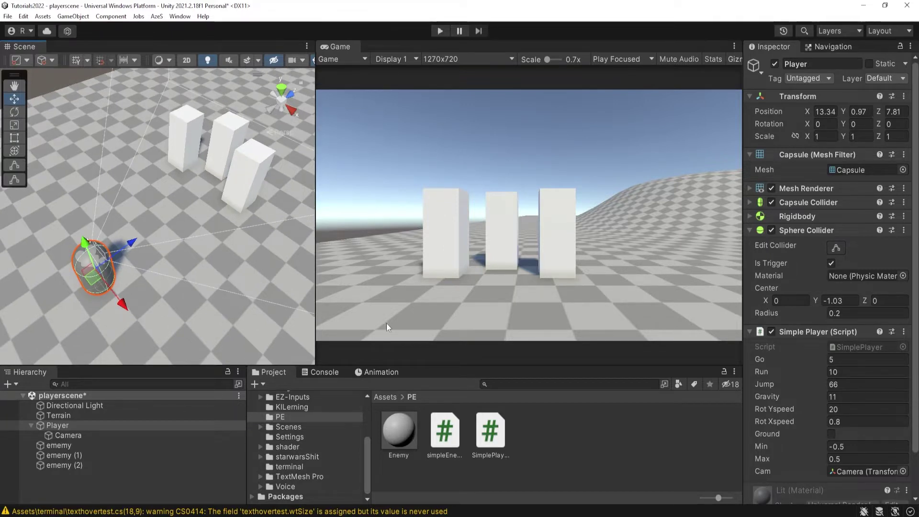
{"action": "scroll", "coordinate": [194, 282], "scroll_direction": "up", "scroll_amount": 2}
{"action": "scroll", "coordinate": [187, 283], "scroll_direction": "up", "scroll_amount": 2}
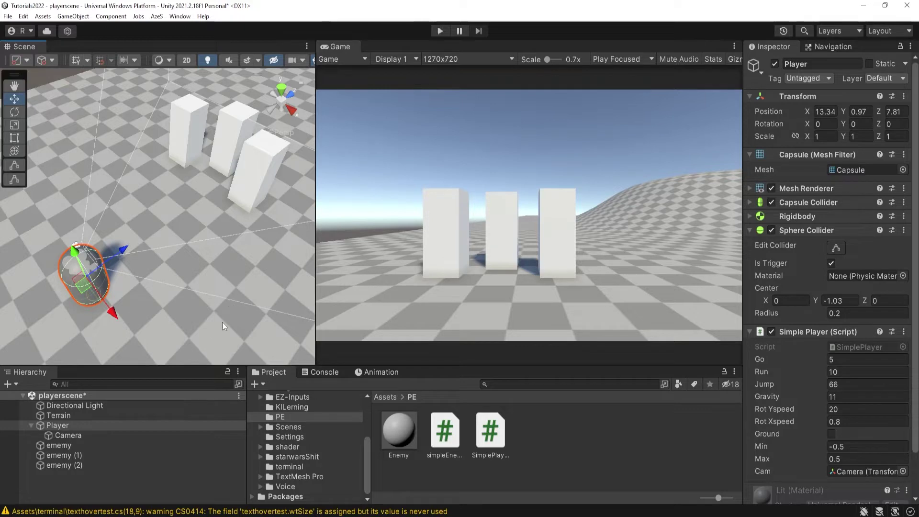
{"action": "scroll", "coordinate": [223, 318], "scroll_direction": "down", "scroll_amount": 1}
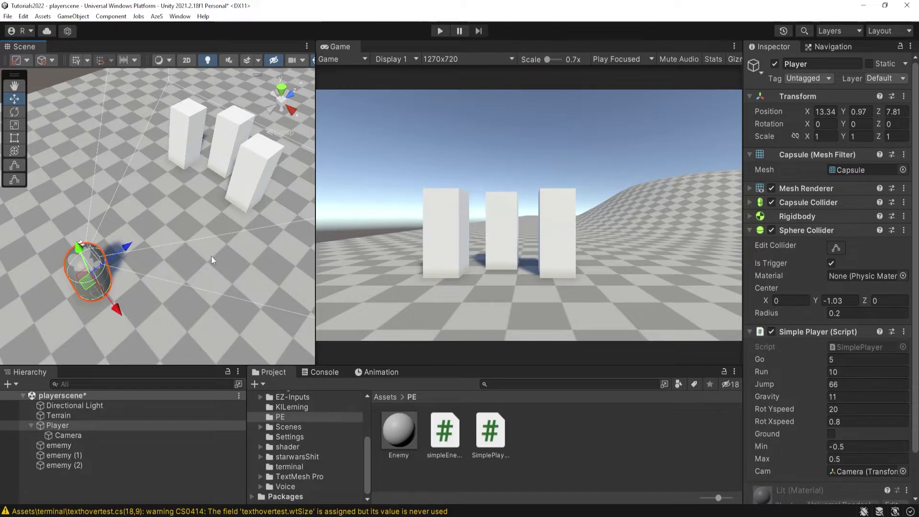
{"action": "scroll", "coordinate": [160, 295], "scroll_direction": "up", "scroll_amount": 1}
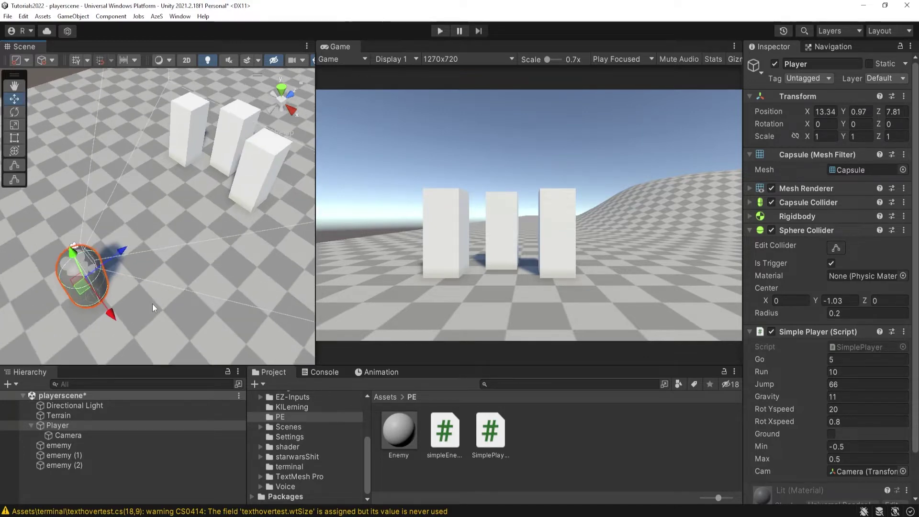
{"action": "scroll", "coordinate": [152, 303], "scroll_direction": "up", "scroll_amount": 1}
{"action": "scroll", "coordinate": [147, 295], "scroll_direction": "down", "scroll_amount": 1}
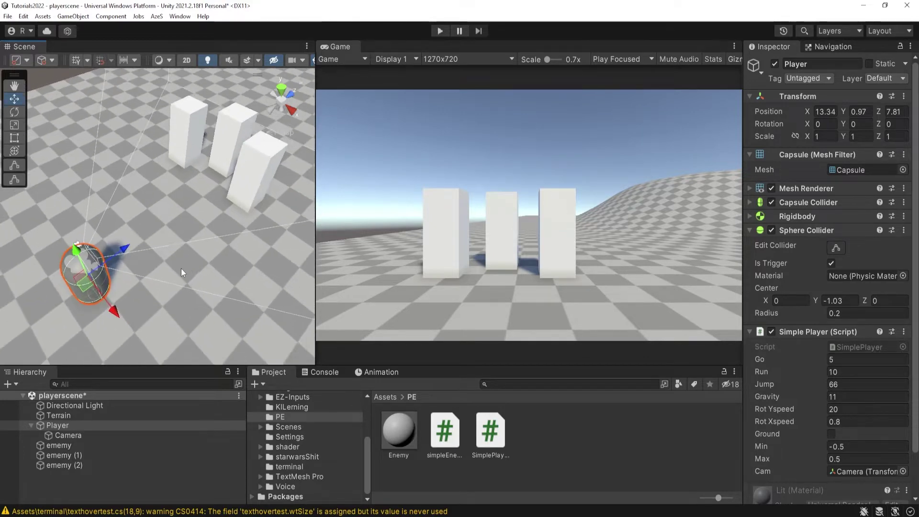
{"action": "scroll", "coordinate": [184, 271], "scroll_direction": "down", "scroll_amount": 2}
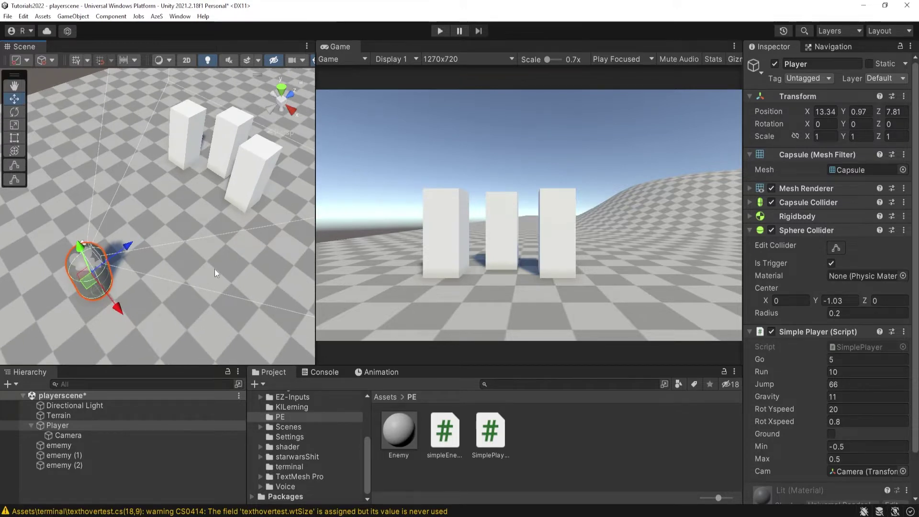
{"action": "scroll", "coordinate": [218, 283], "scroll_direction": "down", "scroll_amount": 2}
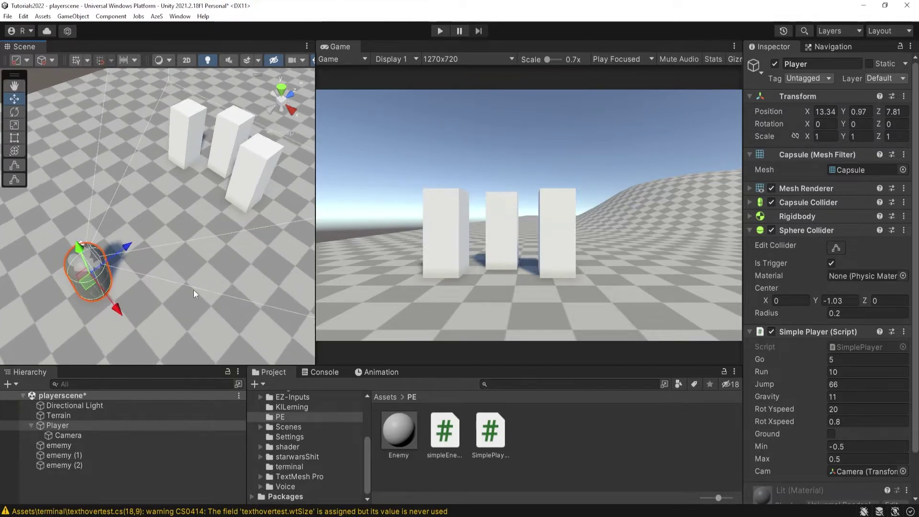
{"action": "scroll", "coordinate": [193, 289], "scroll_direction": "down", "scroll_amount": 1}
{"action": "scroll", "coordinate": [186, 297], "scroll_direction": "down", "scroll_amount": 1}
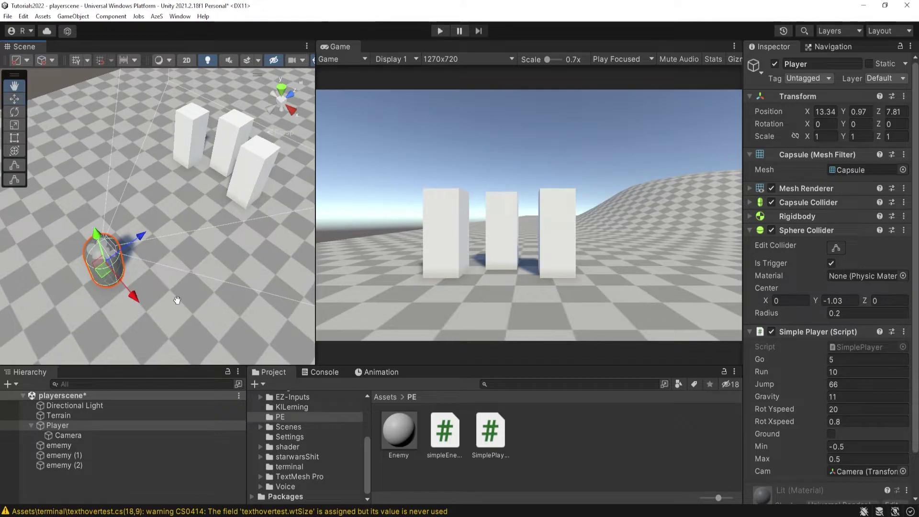
{"action": "scroll", "coordinate": [239, 304], "scroll_direction": "down", "scroll_amount": 2}
{"action": "scroll", "coordinate": [259, 309], "scroll_direction": "down", "scroll_amount": 2}
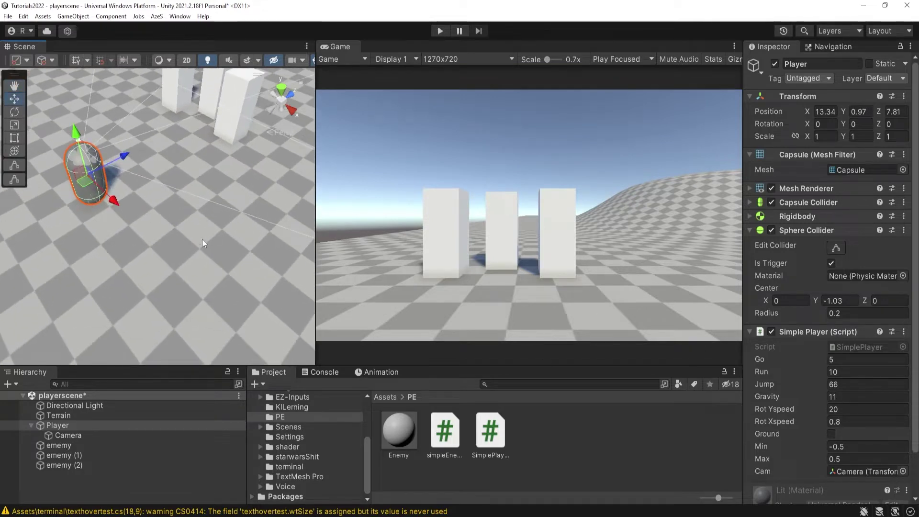
{"action": "right_click_drag", "start_coordinate": [202, 240], "coordinate": [225, 259]}
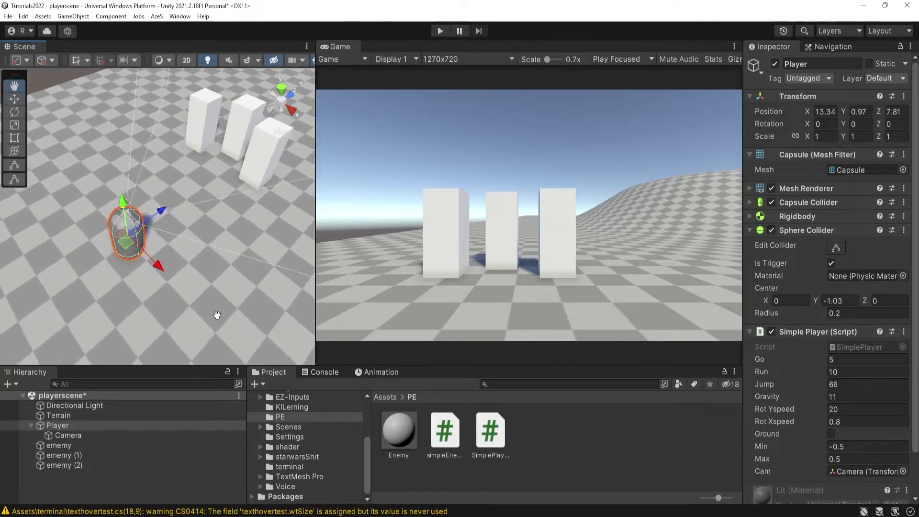
{"action": "scroll", "coordinate": [842, 378], "scroll_direction": "down", "scroll_amount": 3}
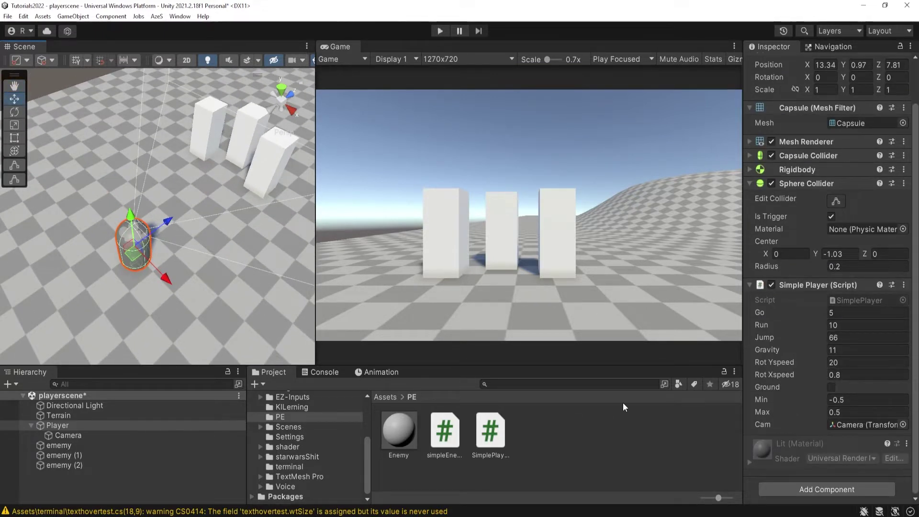
Select the simpleEnemy script asset and inspect the pillars, ending on ememy (1)
{"action": "left_click", "coordinate": [444, 430]}
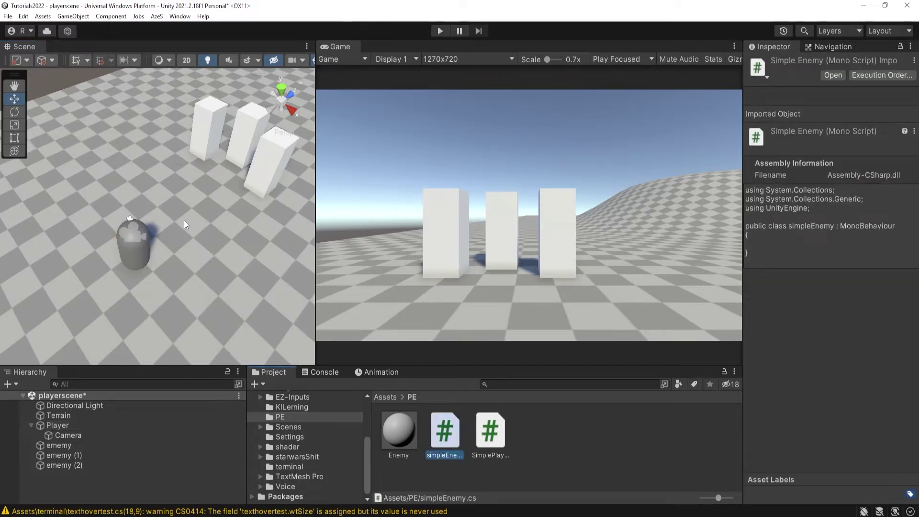
{"action": "scroll", "coordinate": [186, 218], "scroll_direction": "up", "scroll_amount": 1}
{"action": "scroll", "coordinate": [208, 229], "scroll_direction": "up", "scroll_amount": 1}
{"action": "scroll", "coordinate": [205, 156], "scroll_direction": "up", "scroll_amount": 1}
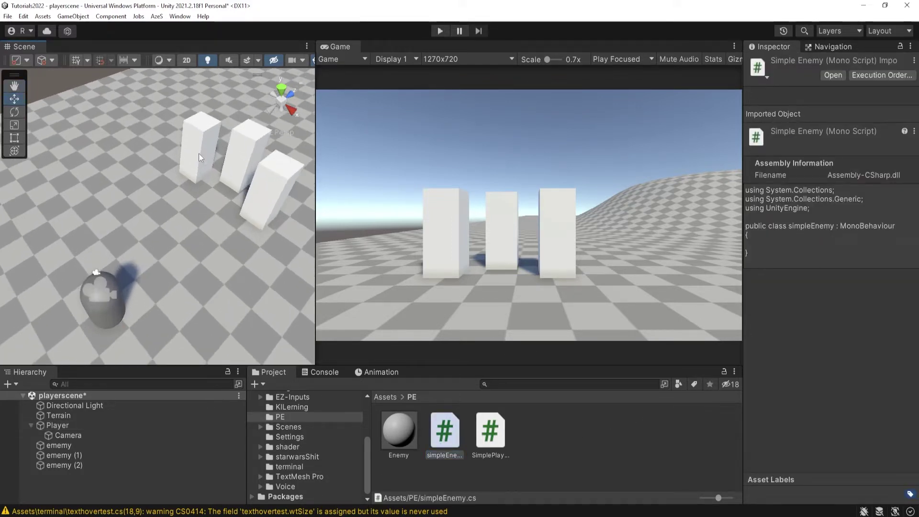
{"action": "left_click", "coordinate": [199, 154]}
{"action": "left_click", "coordinate": [267, 179]}
{"action": "left_click", "coordinate": [262, 199]}
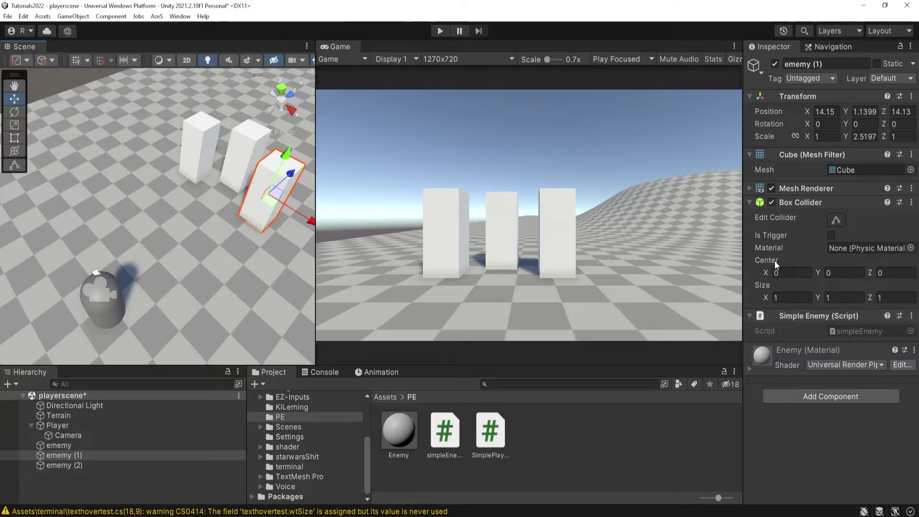
{"action": "mouse_move", "coordinate": [202, 214]}
{"action": "middle_mouse_down"}
{"action": "mouse_move", "coordinate": [165, 284]}
{"action": "mouse_move", "coordinate": [164, 238]}
{"action": "middle_mouse_up"}
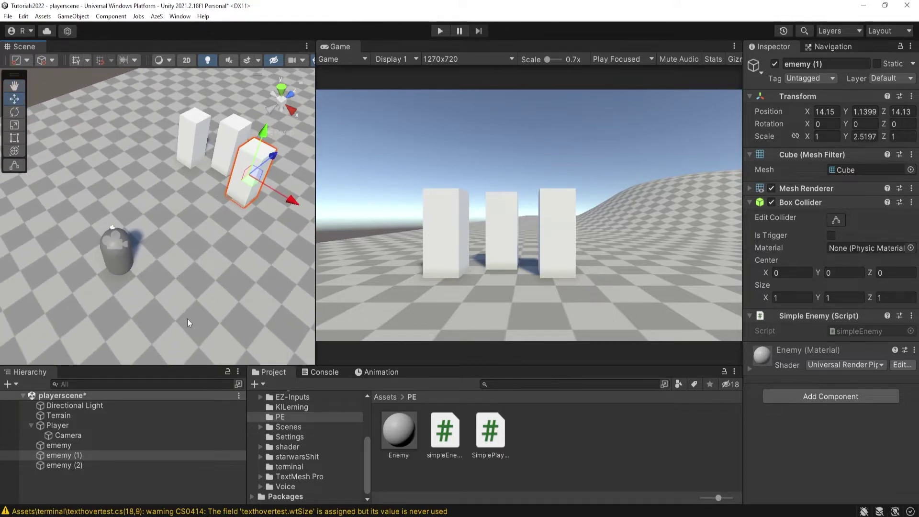
{"action": "middle_click_drag", "start_coordinate": [187, 318], "coordinate": [192, 327]}
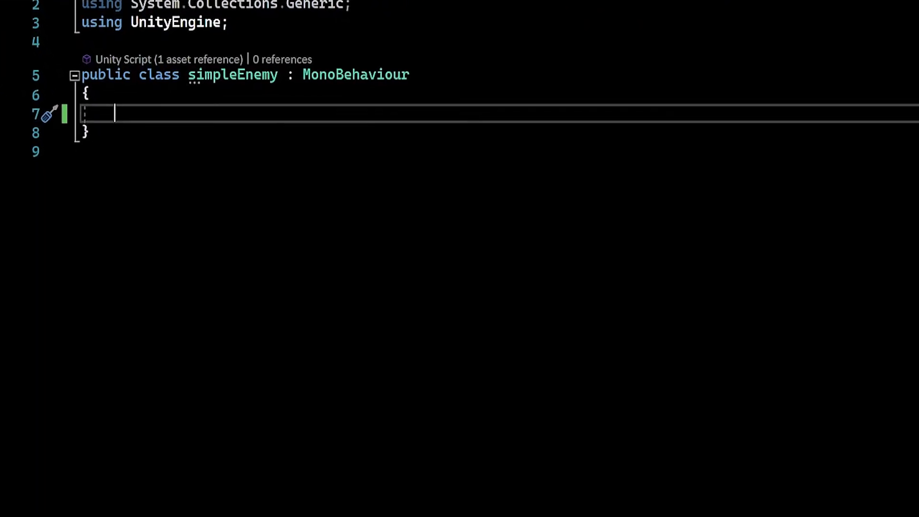
Declare 'public int Health;' and 'public bool dead, onhit;' with blank lines below
{"action": "type", "text": "public "}
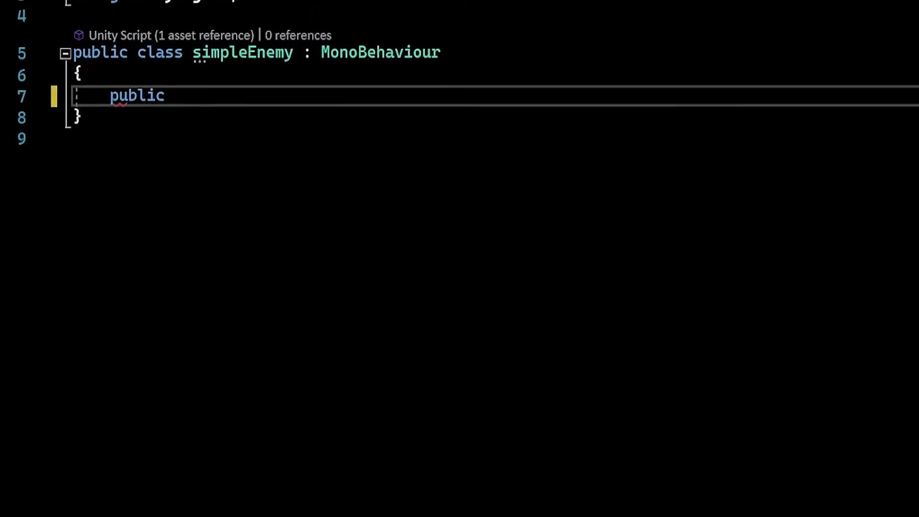
{"action": "type", "text": "in"}
{"action": "type", "text": "t "}
{"action": "type", "text": "He"}
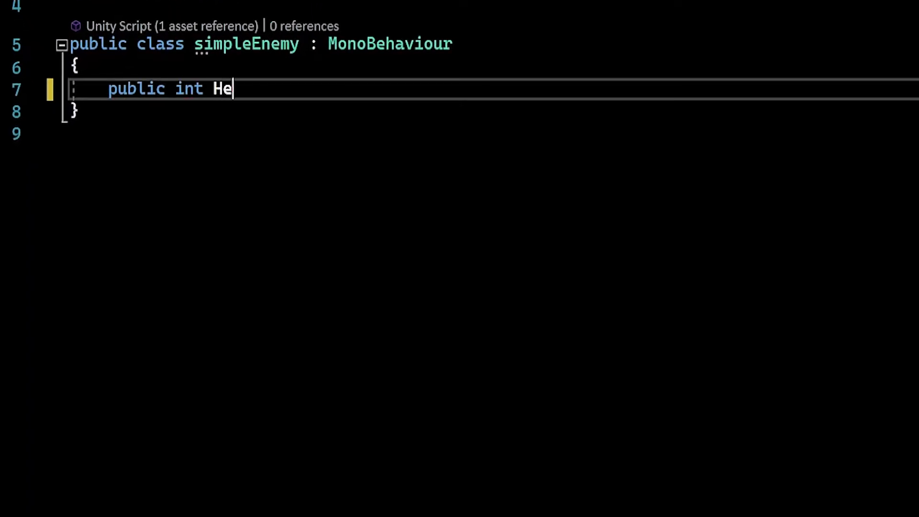
{"action": "type", "text": "alth;M"}
{"action": "key", "text": "BackSpace"}
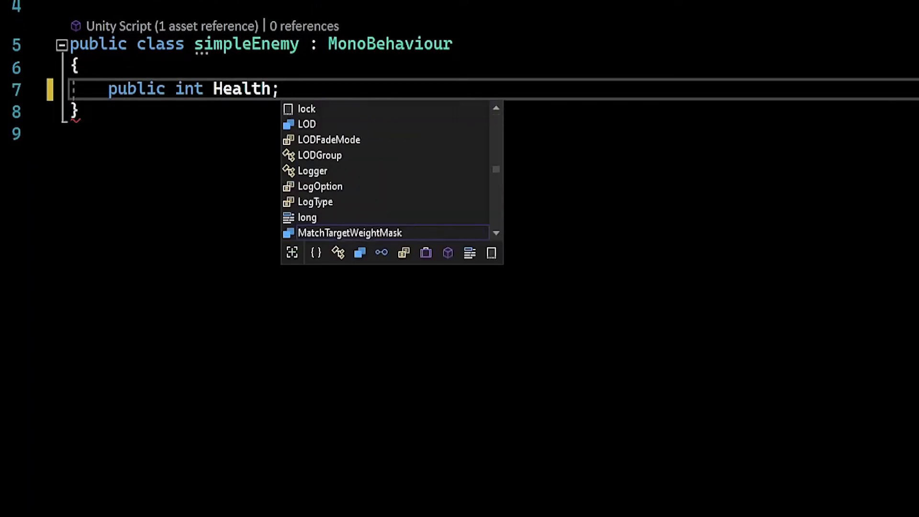
{"action": "key", "text": "Return"}
{"action": "type", "text": "publi"}
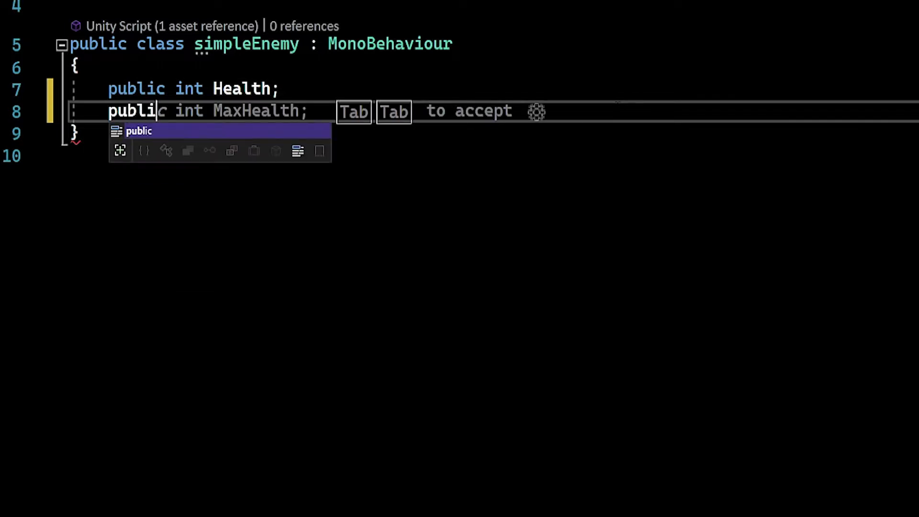
{"action": "type", "text": "c bool"}
{"action": "key", "text": "Escape"}
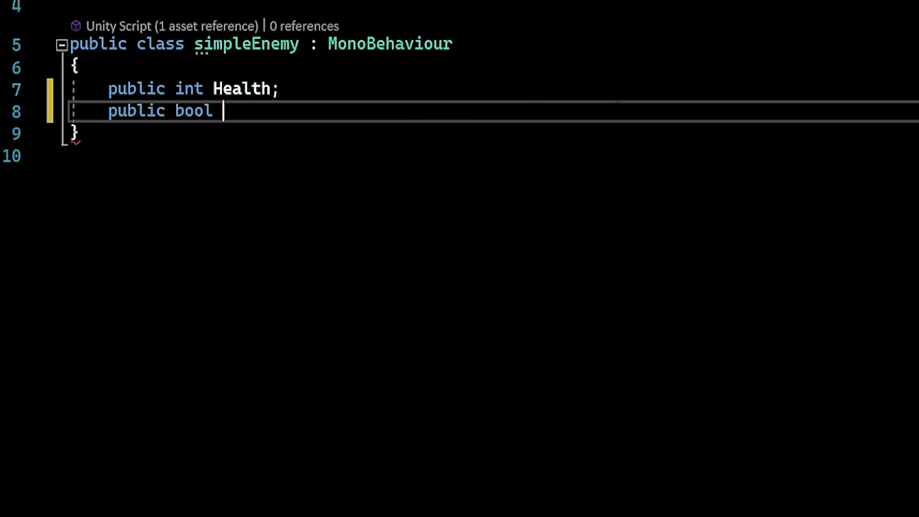
{"action": "type", "text": "dead"}
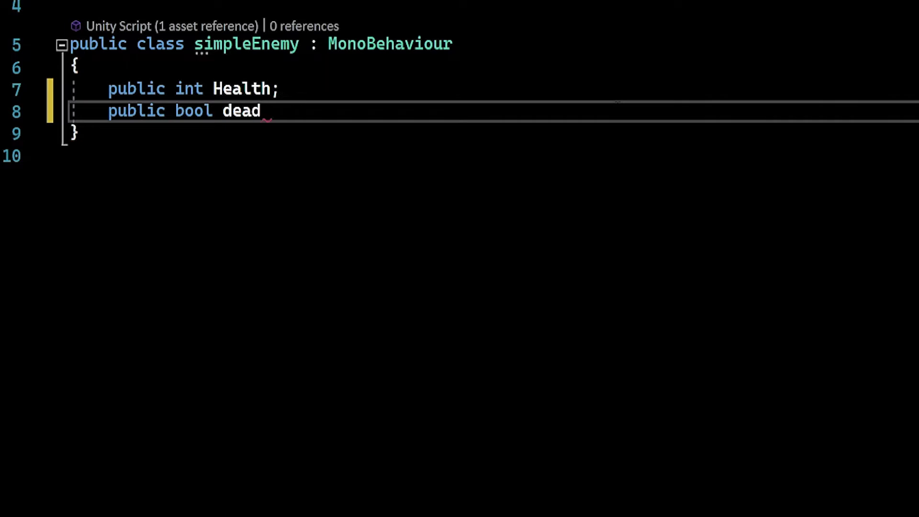
{"action": "type", "text": ", "}
{"action": "type", "text": "on"}
{"action": "type", "text": "hit;"}
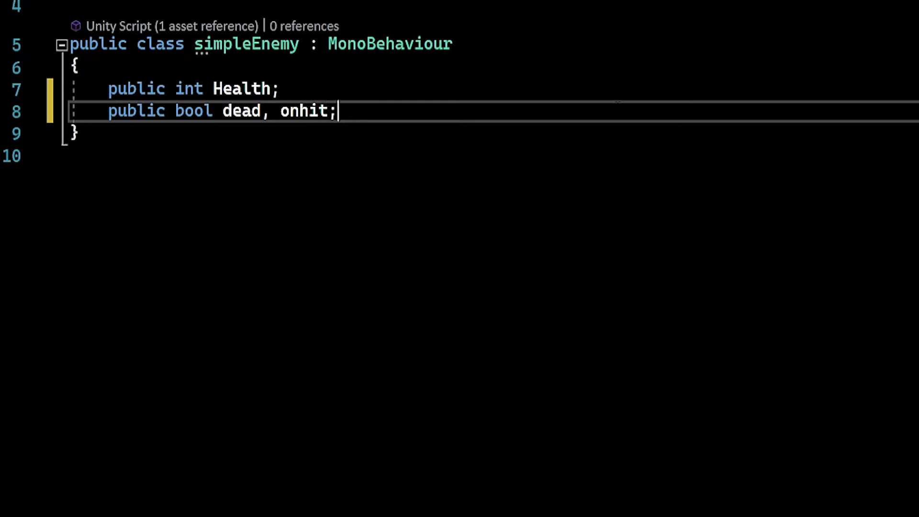
{"action": "key", "text": "Return"}
{"action": "key", "text": "Return"}
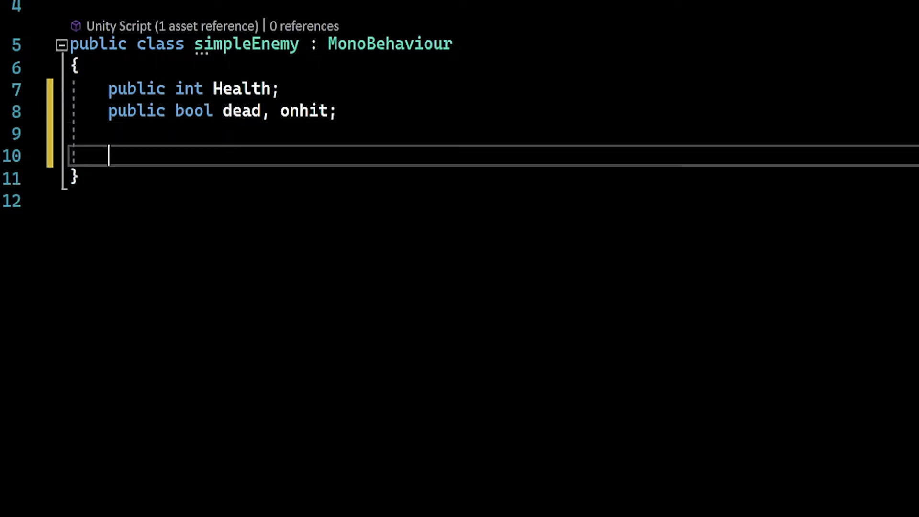
Declare a 'Material m;' field in simpleEnemy
{"action": "left_click", "coordinate": [109, 133]}
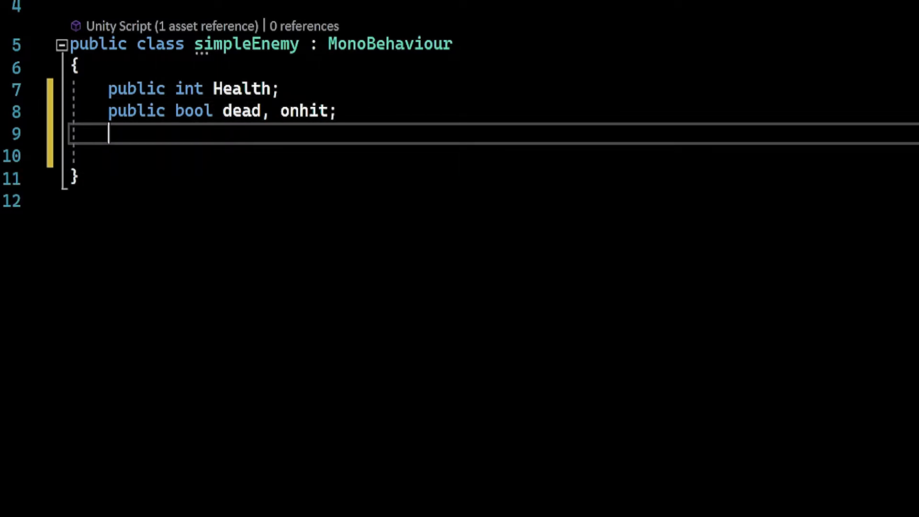
{"action": "type", "text": "Ma"}
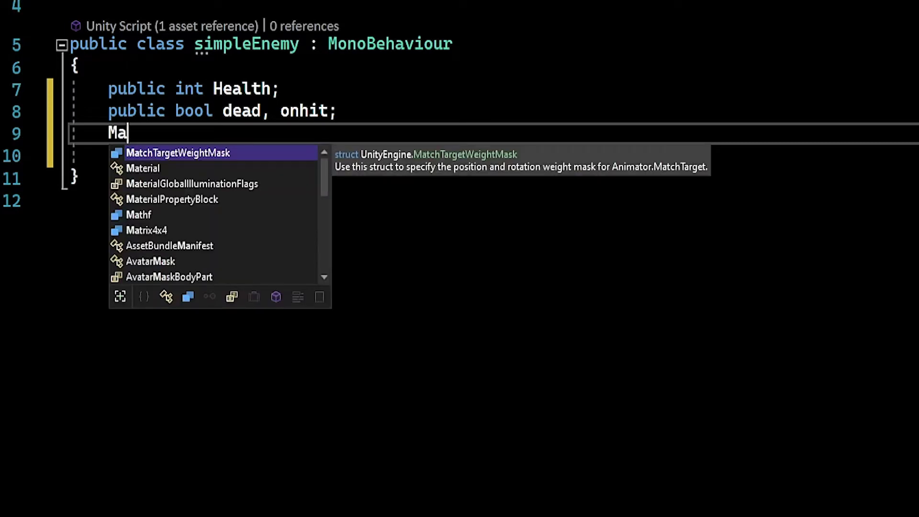
{"action": "key", "text": "Down"}
{"action": "key", "text": "Tab"}
{"action": "type", "text": "m"}
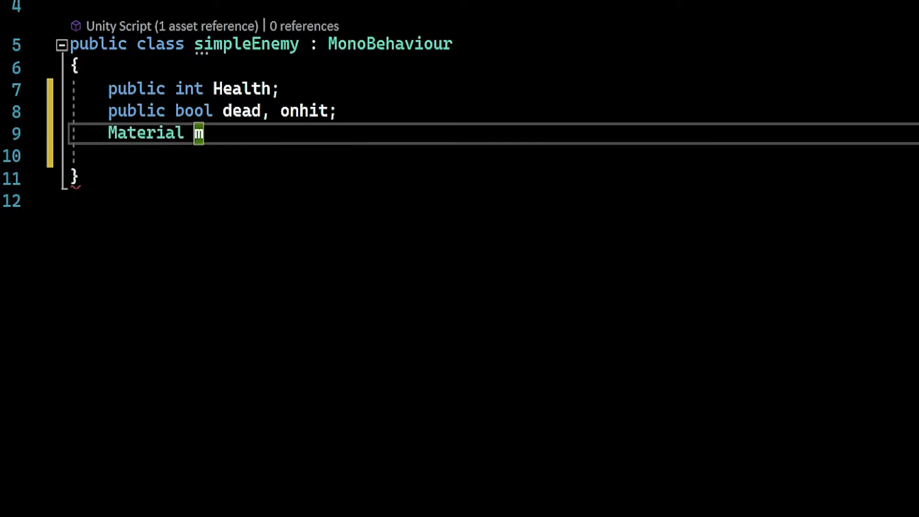
{"action": "type", "text": ";"}
{"action": "key", "text": "Return"}
{"action": "key", "text": "Return"}
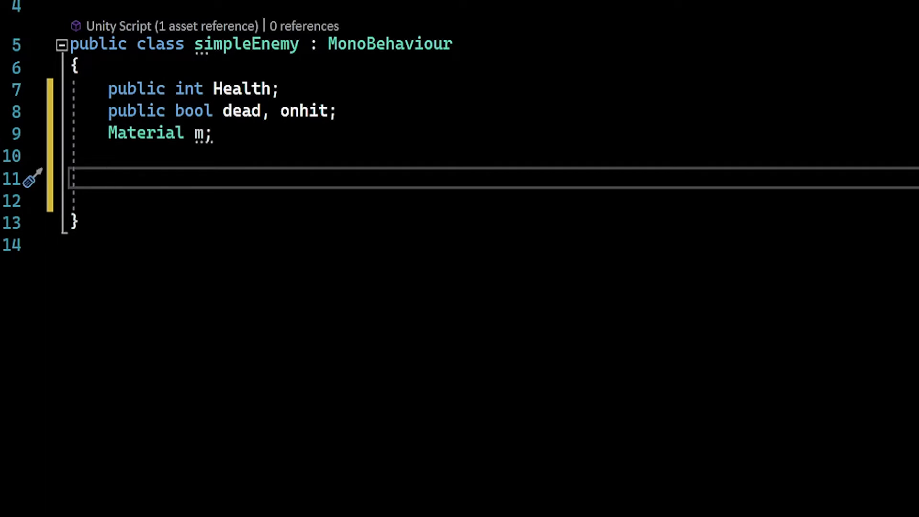
Add a Start method with m = Instantiate(GetComponent<Renderer>().material)
{"action": "type", "text": "void"}
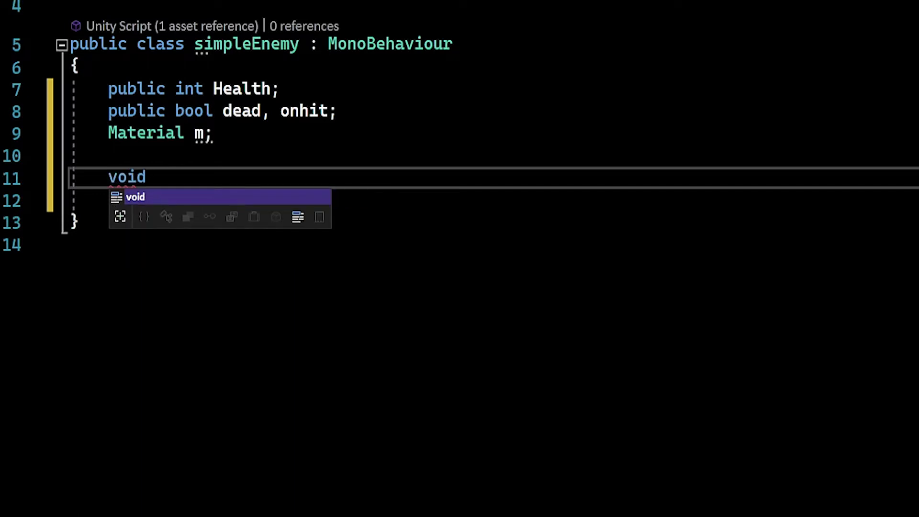
{"action": "type", "text": " st"}
{"action": "key", "text": "Tab"}
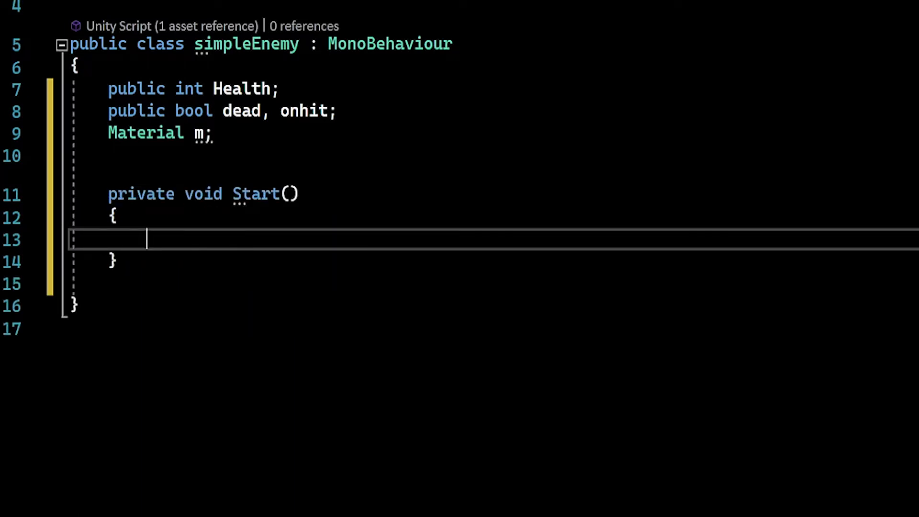
{"action": "type", "text": "m = O"}
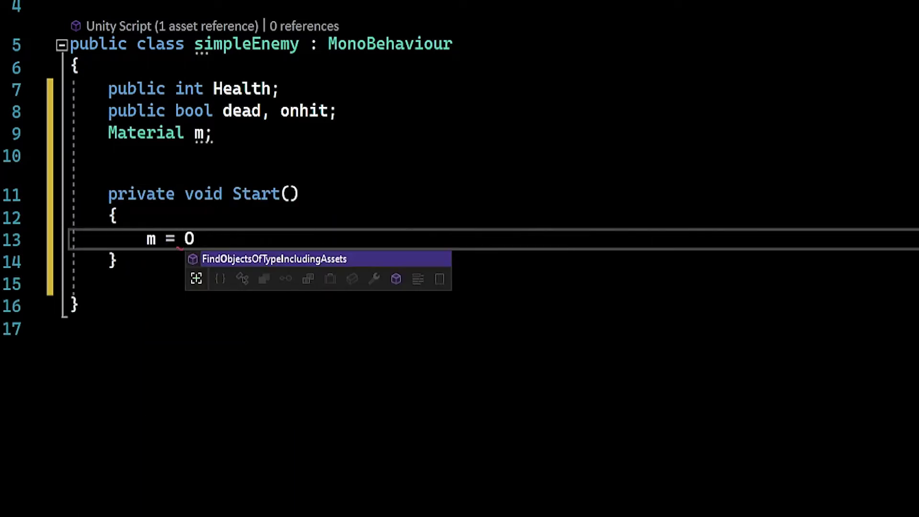
{"action": "key", "text": "BackSpace"}
{"action": "type", "text": "Inst"}
{"action": "key", "text": "Tab"}
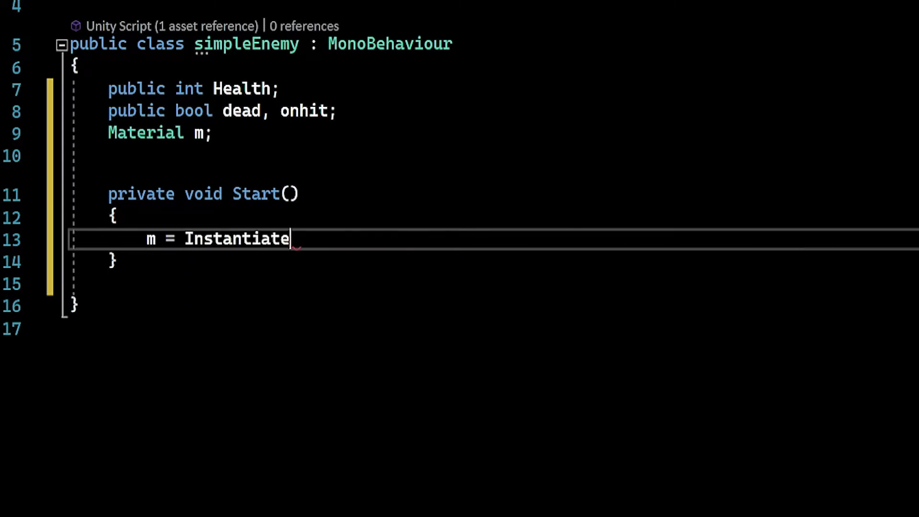
{"action": "type", "text": "(Get"}
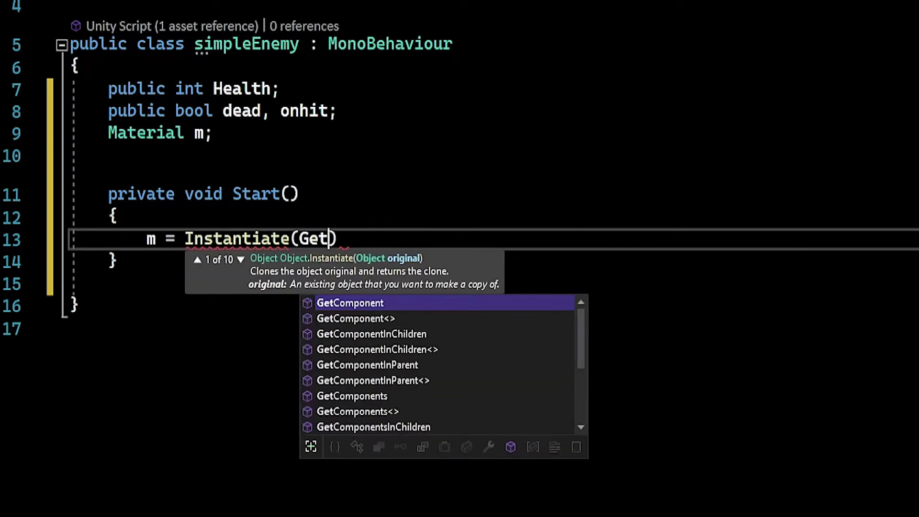
{"action": "key", "text": "Down"}
{"action": "key", "text": "Tab"}
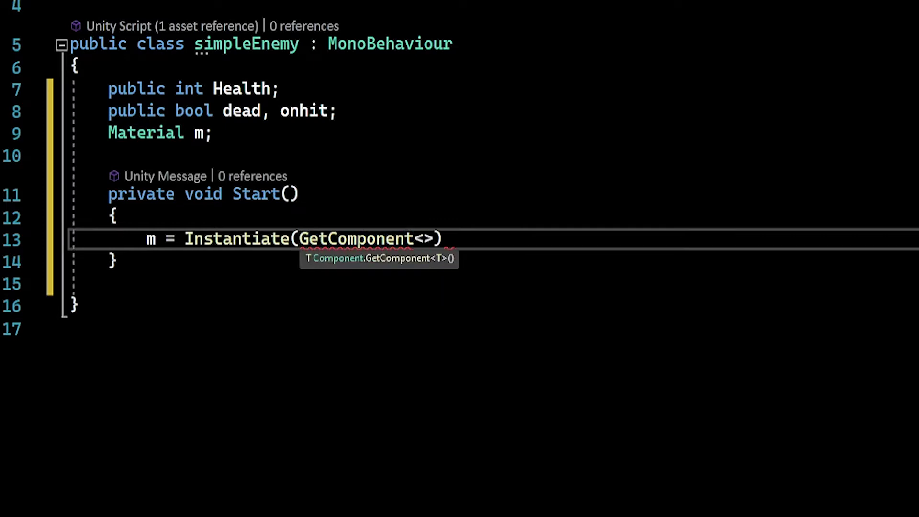
{"action": "type", "text": "Ren"}
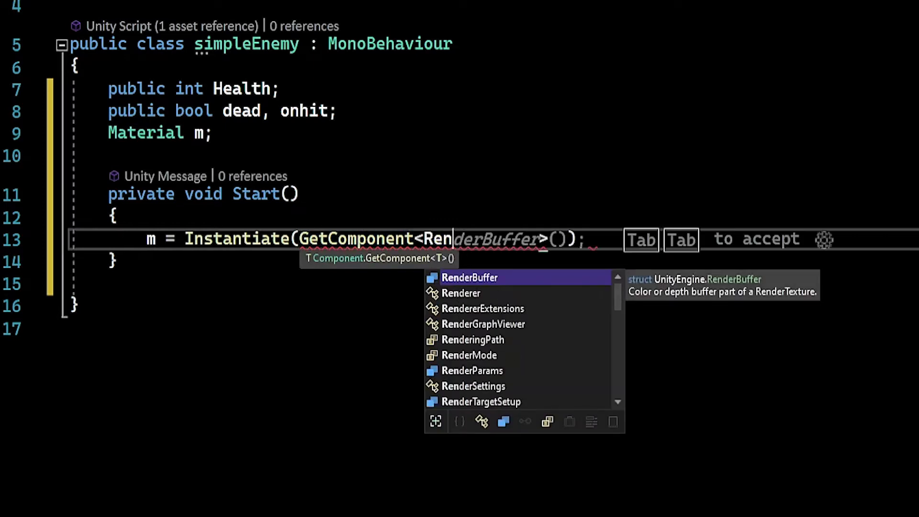
{"action": "key", "text": "Down"}
{"action": "key", "text": "Tab"}
{"action": "type", "text": ">("}
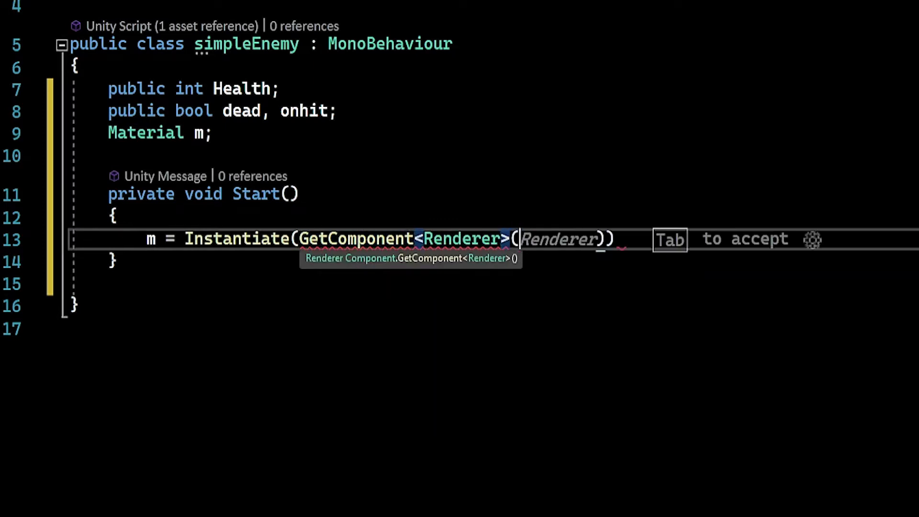
{"action": "type", "text": ").m"}
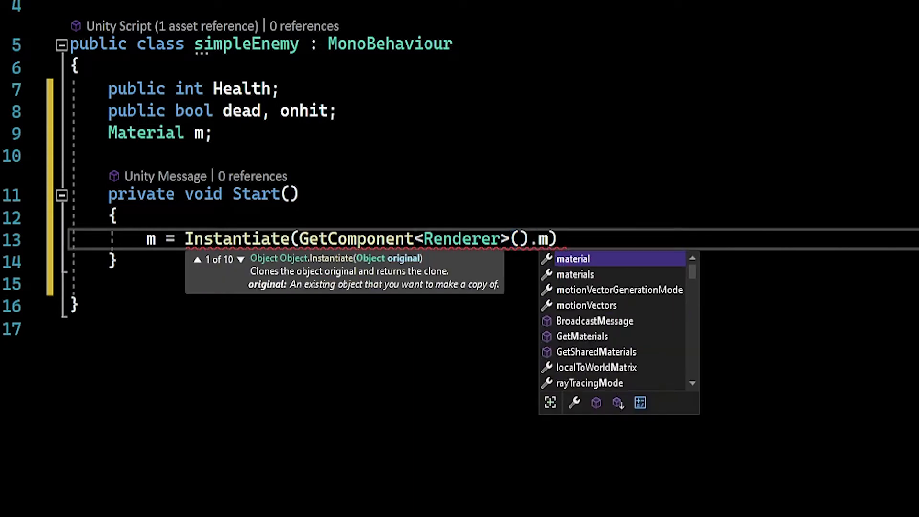
{"action": "key", "text": "Tab"}
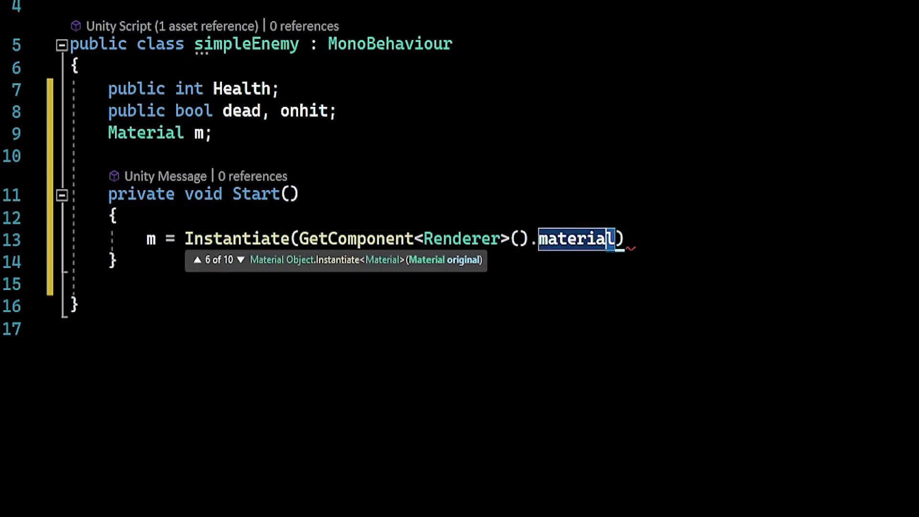
Add 'GetComponent<Renderer>().material = m;' in Start, with blank lines after the method
{"action": "left_click_drag", "start_coordinate": [616, 238], "coordinate": [300, 238]}
{"action": "key", "text": "ctrl+c"}
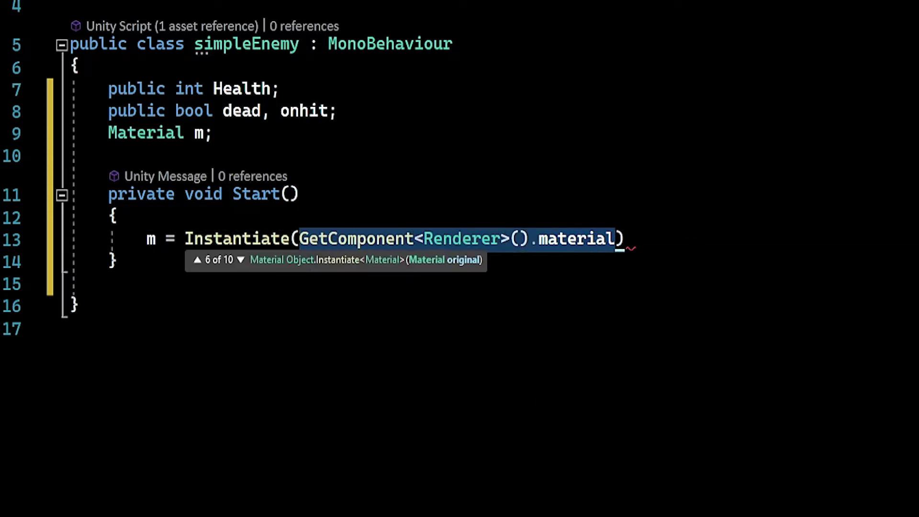
{"action": "left_click", "coordinate": [623, 239]}
{"action": "type", "text": ";"}
{"action": "key", "text": "Return"}
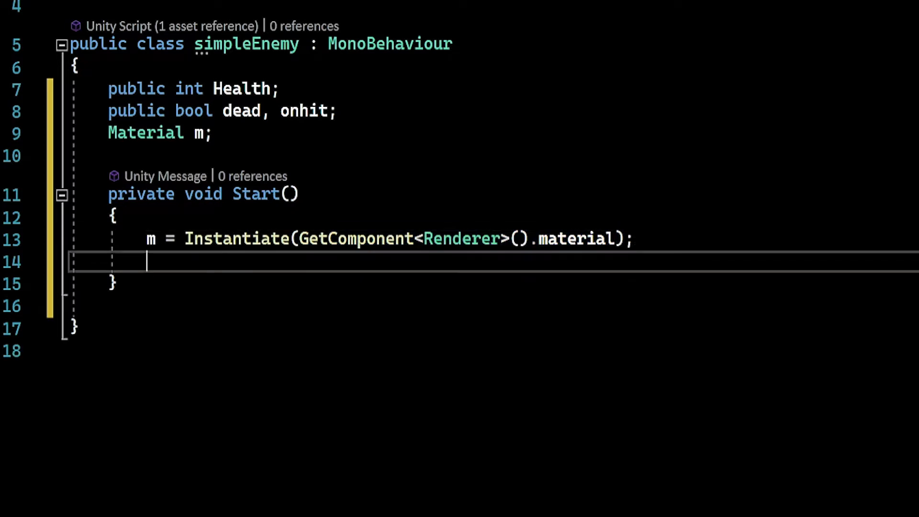
{"action": "key", "text": "ctrl+v"}
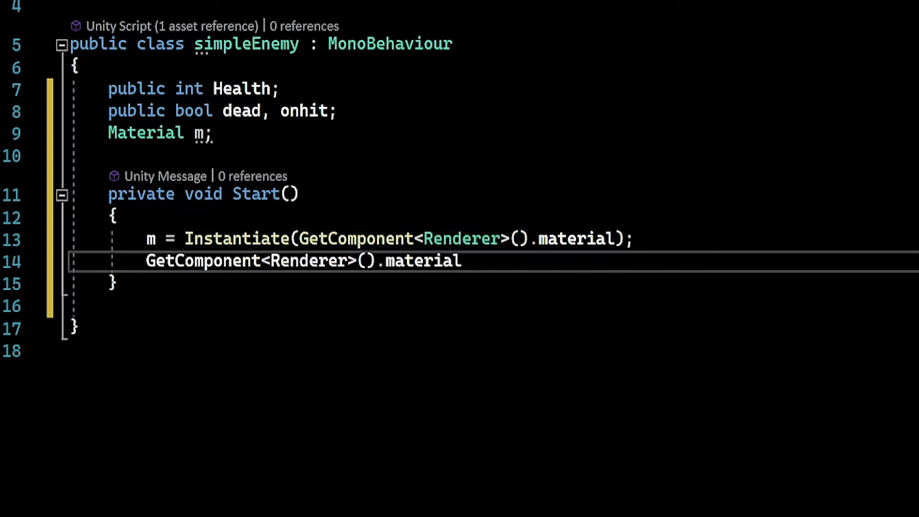
{"action": "type", "text": " = m"}
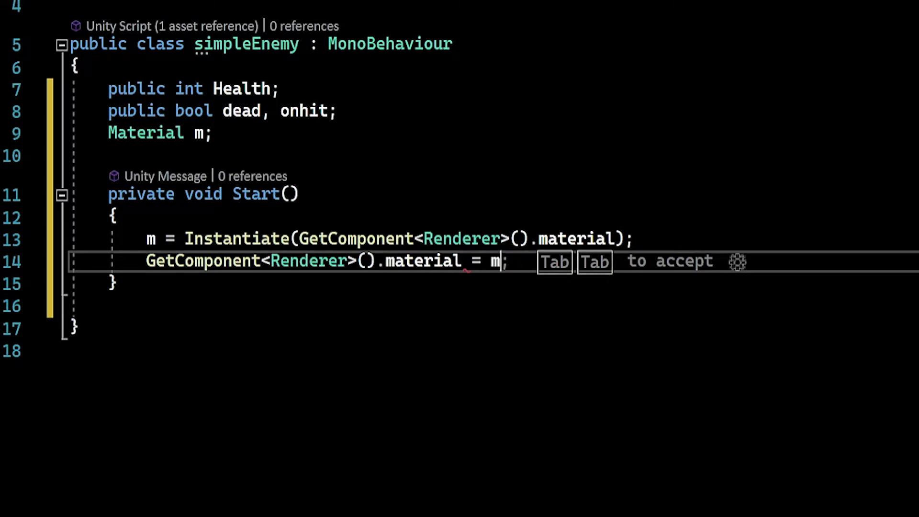
{"action": "type", "text": ";"}
{"action": "left_click", "coordinate": [118, 282]}
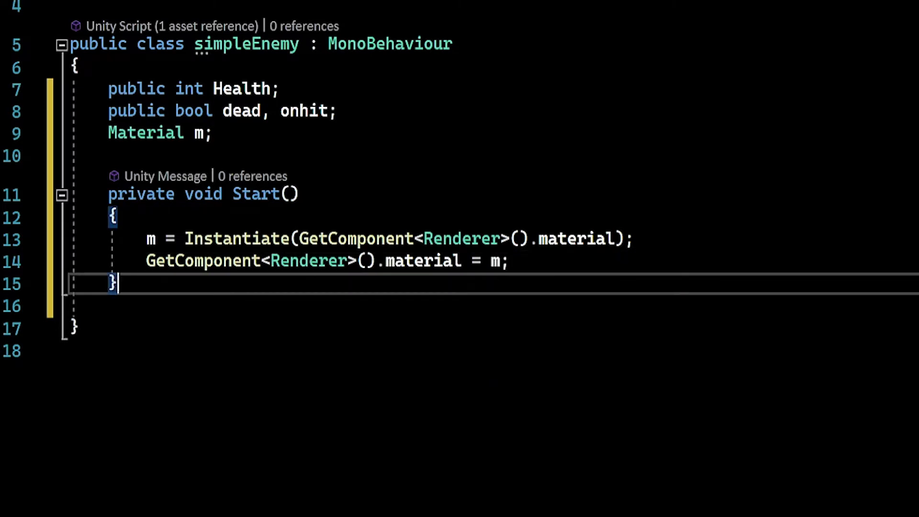
{"action": "key", "text": "Return"}
{"action": "key", "text": "Return"}
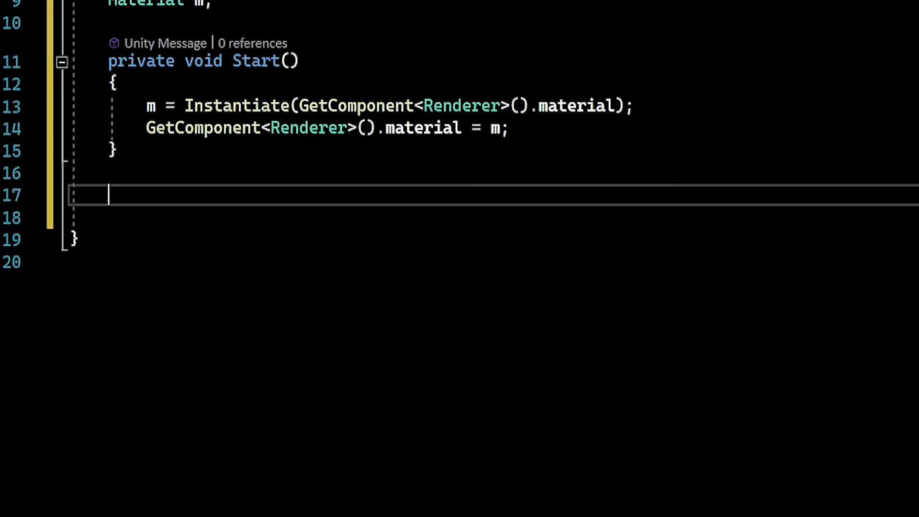
Add an empty 'public void setDamage(int damage)' method below Start
{"action": "key", "text": "Return"}
{"action": "key", "text": "Up"}
{"action": "left_click", "coordinate": [109, 217]}
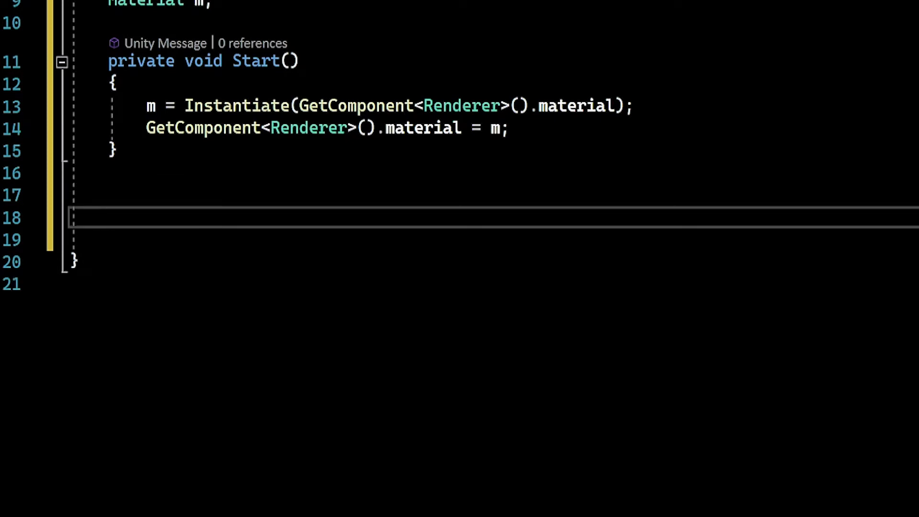
{"action": "key", "text": "Up"}
{"action": "key", "text": "Down"}
{"action": "type", "text": "pub"}
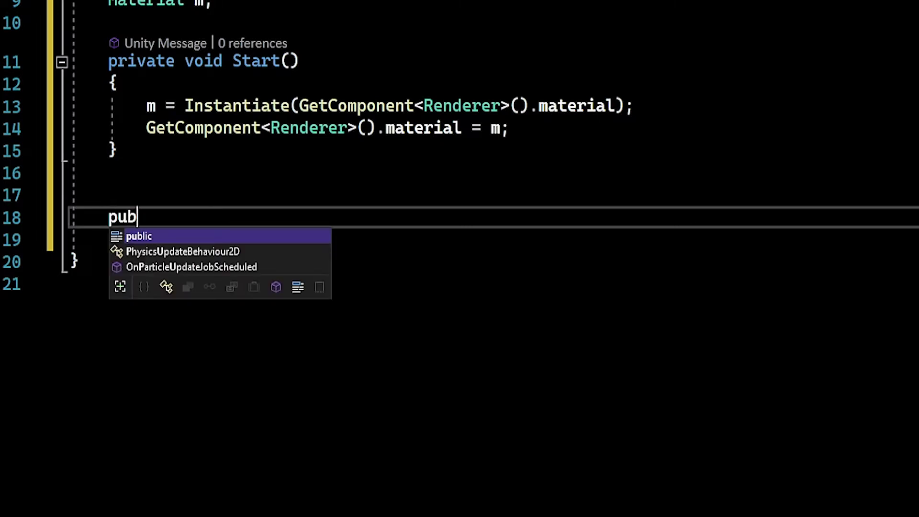
{"action": "type", "text": "lic void s"}
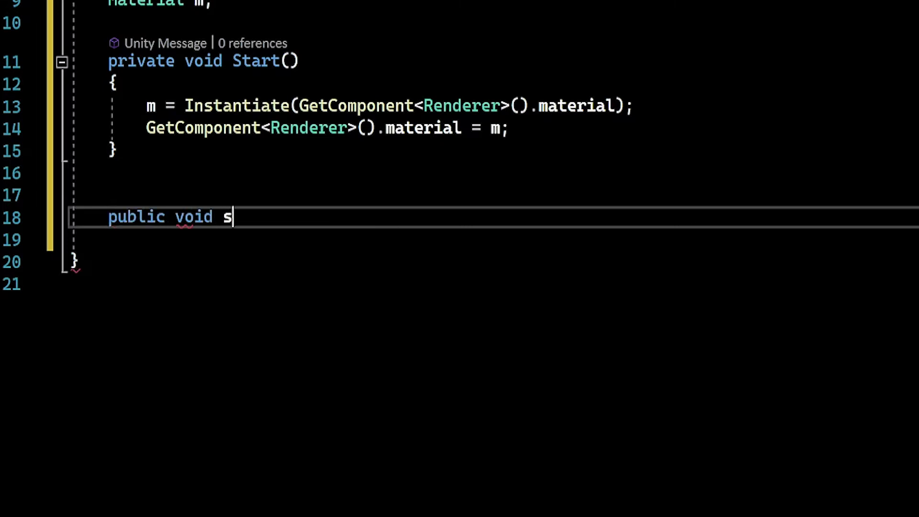
{"action": "type", "text": "etDama"}
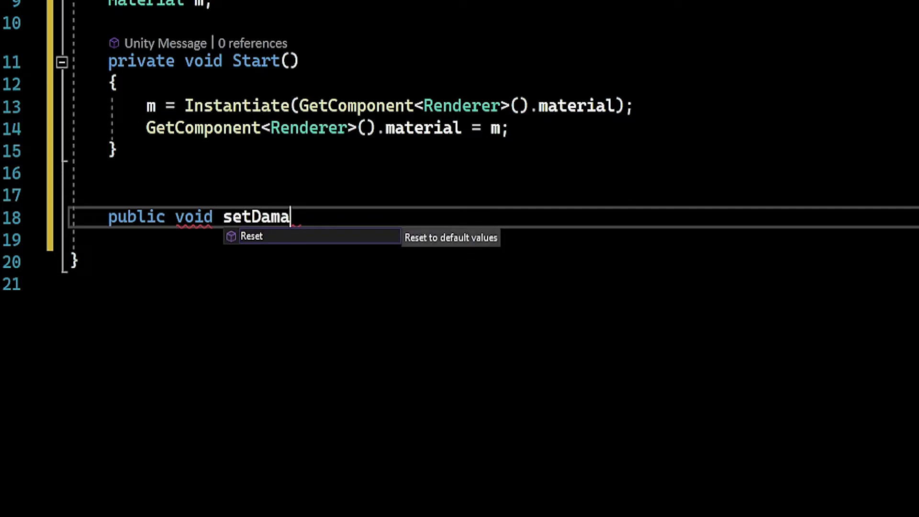
{"action": "type", "text": "ge(i"}
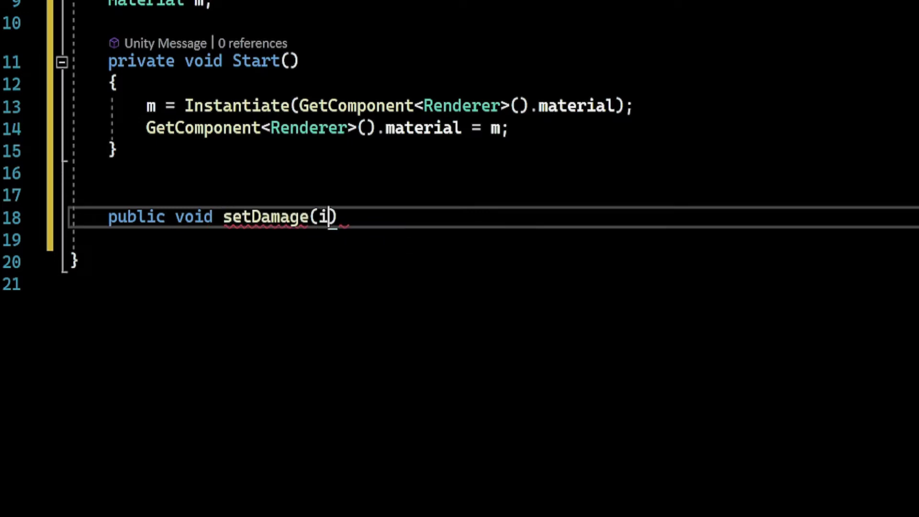
{"action": "type", "text": "nt damag"}
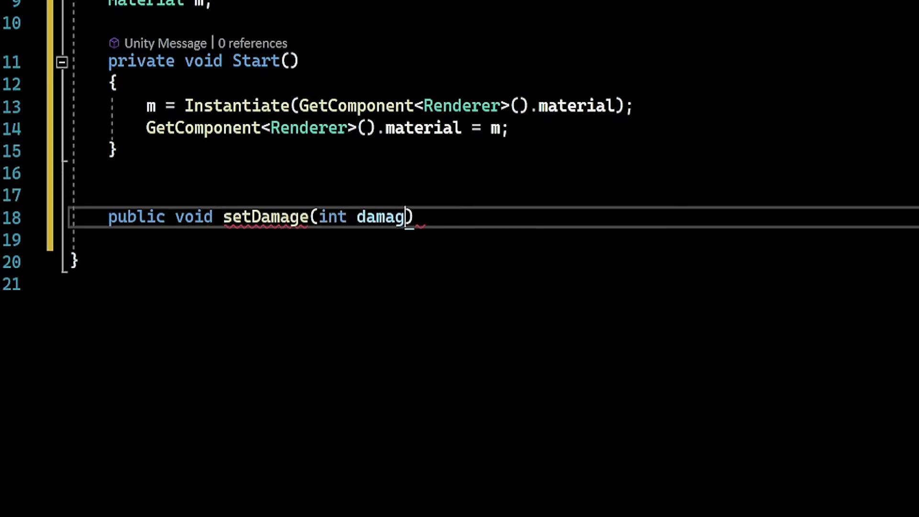
{"action": "type", "text": "e){"}
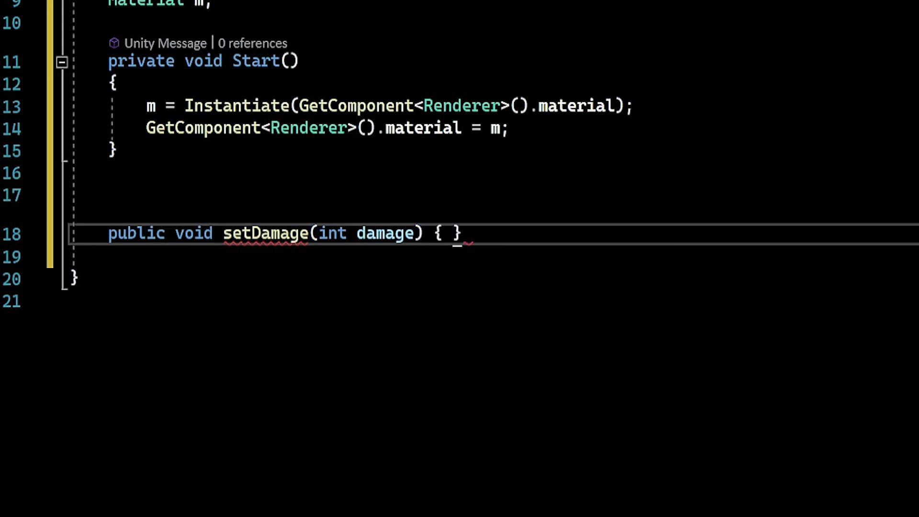
{"action": "key", "text": "Return"}
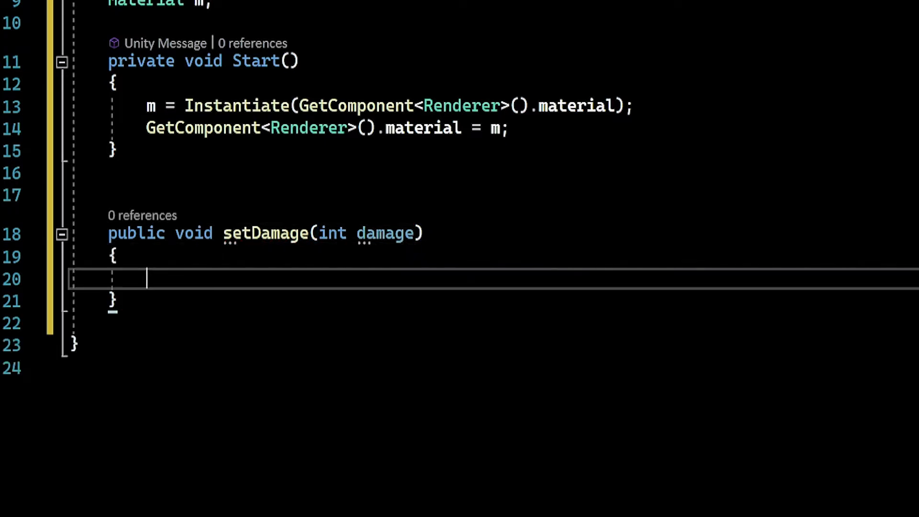
Write 'Health -= damage;' and 'onhit = true;' inside setDamage
{"action": "type", "text": "H"}
{"action": "type", "text": "ea"}
{"action": "key", "text": "Down"}
{"action": "key", "text": "Down"}
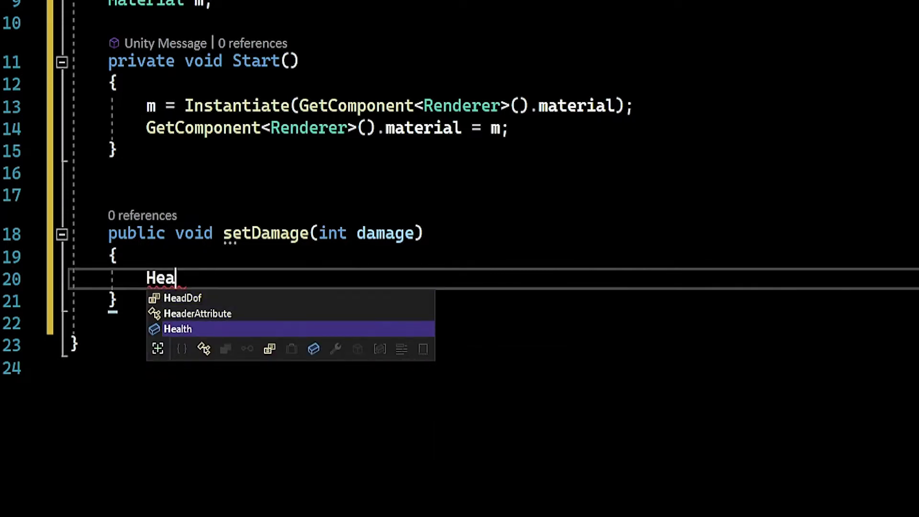
{"action": "key", "text": "Tab"}
{"action": "type", "text": "-= "}
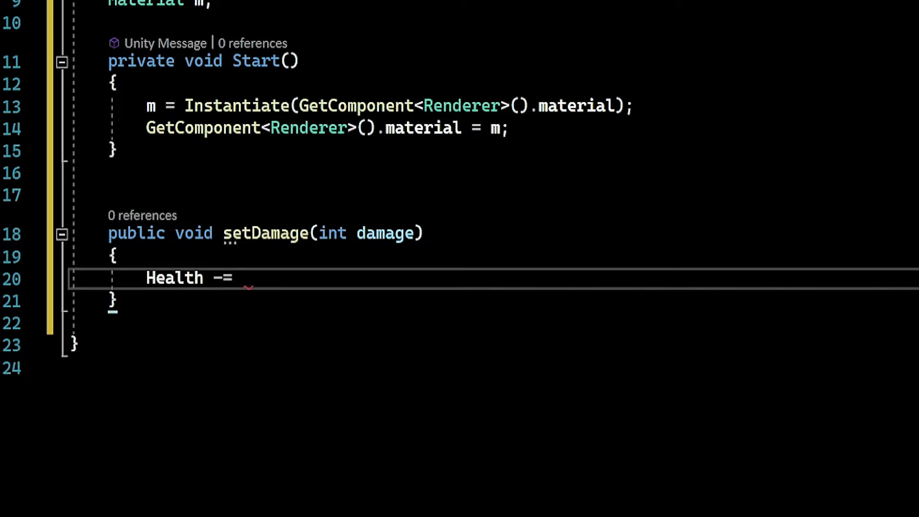
{"action": "type", "text": "da"}
{"action": "key", "text": "Tab"}
{"action": "type", "text": ";"}
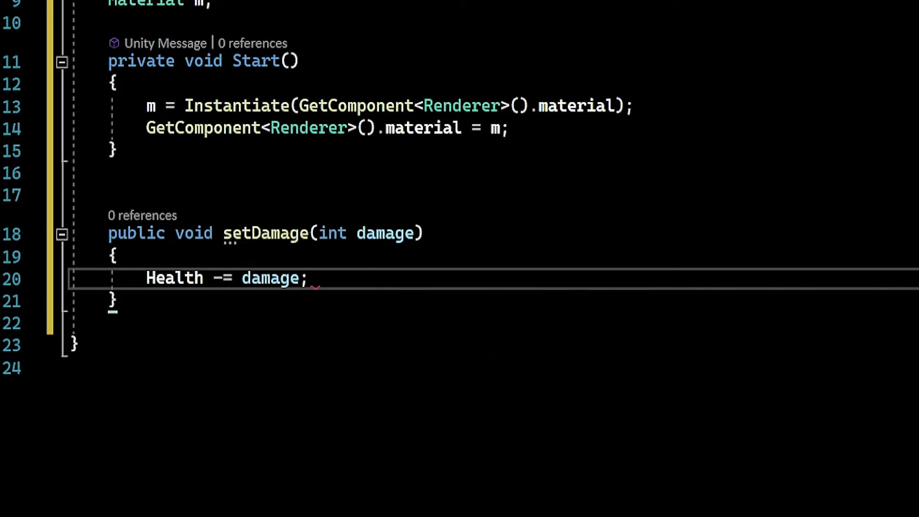
{"action": "key", "text": "Return"}
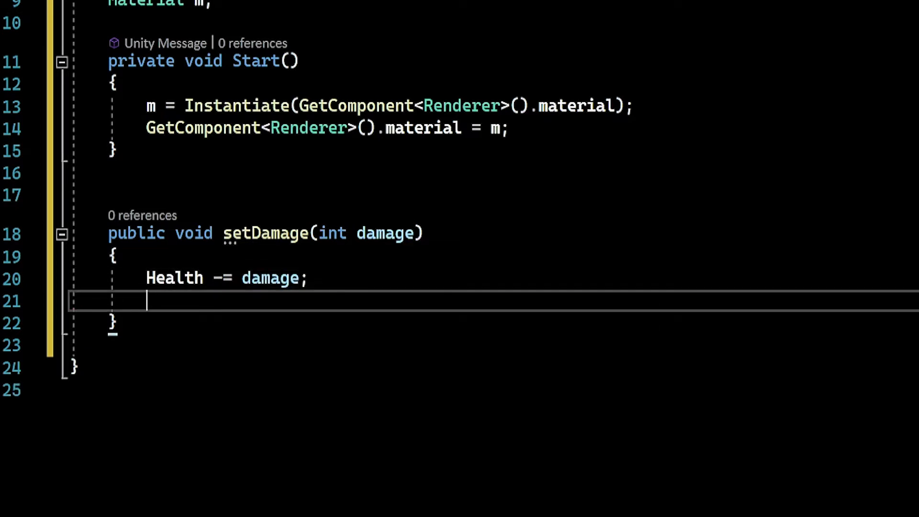
{"action": "type", "text": "onhi"}
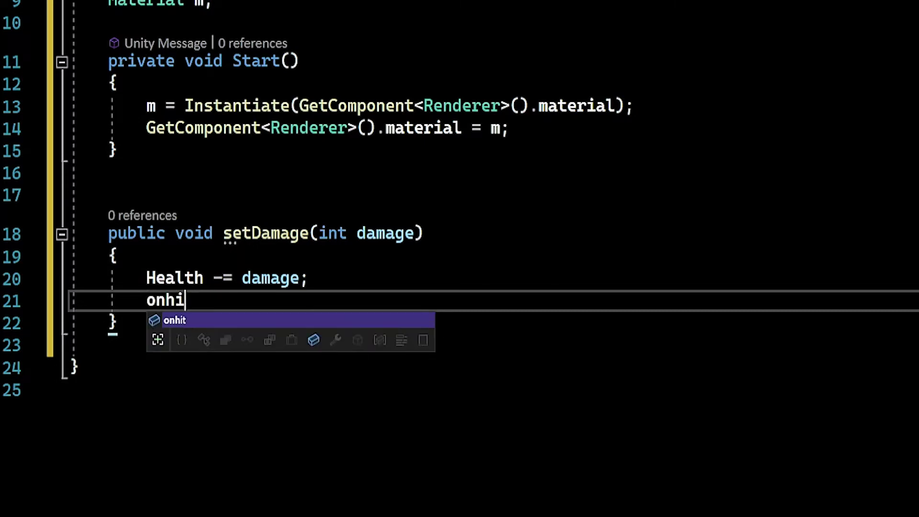
{"action": "type", "text": "t = true"}
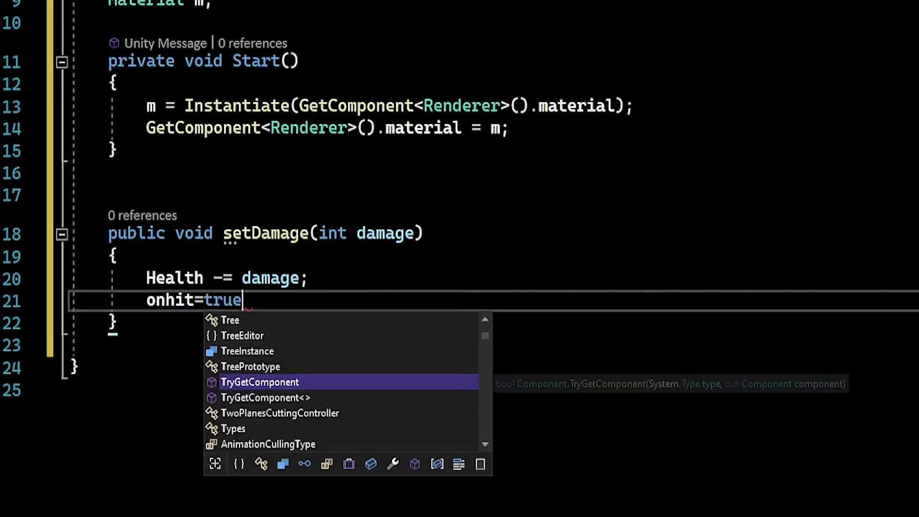
{"action": "type", "text": ";"}
{"action": "key", "text": "Return"}
{"action": "key", "text": "Return"}
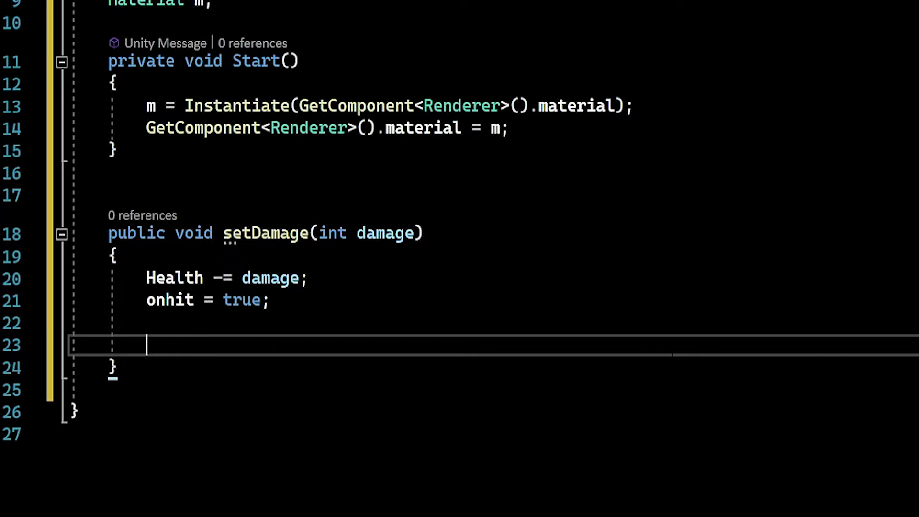
Add an 'if (Health <= 0)' block that sets dead = true
{"action": "type", "text": "if("}
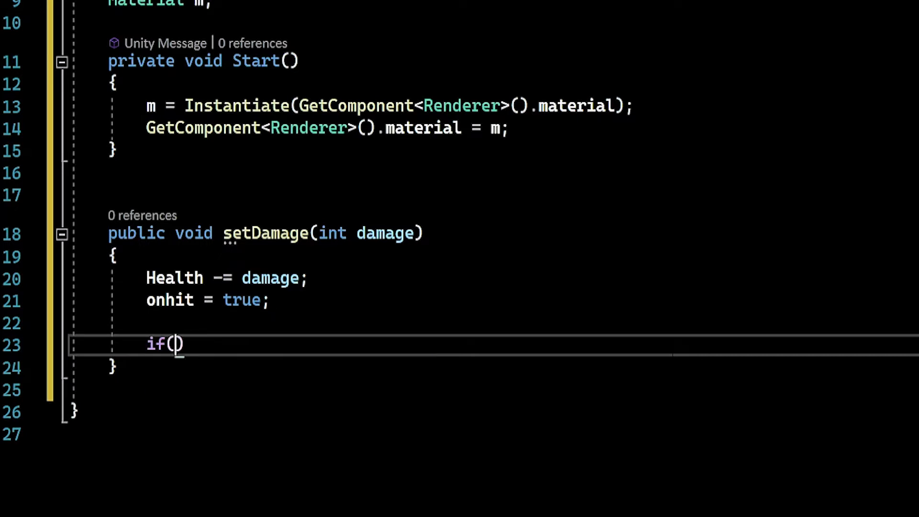
{"action": "type", "text": "He"}
{"action": "key", "text": "Tab"}
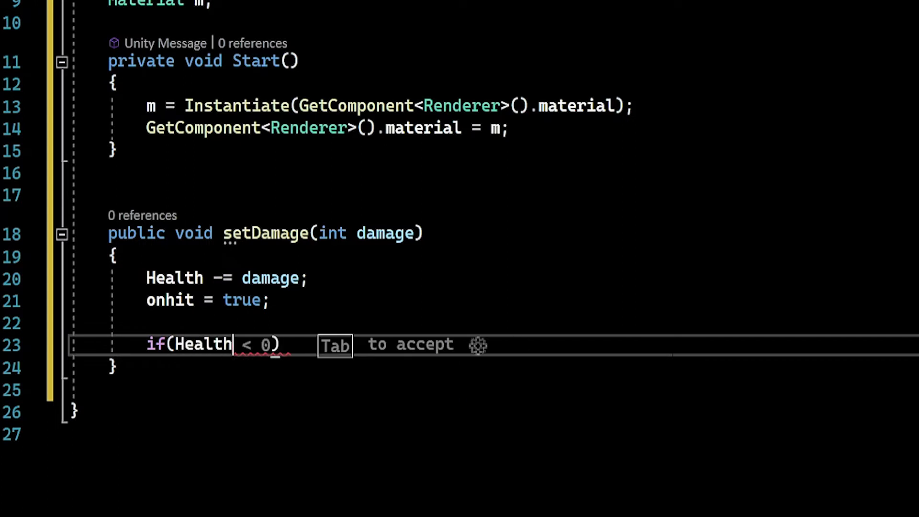
{"action": "type", "text": "<=0"}
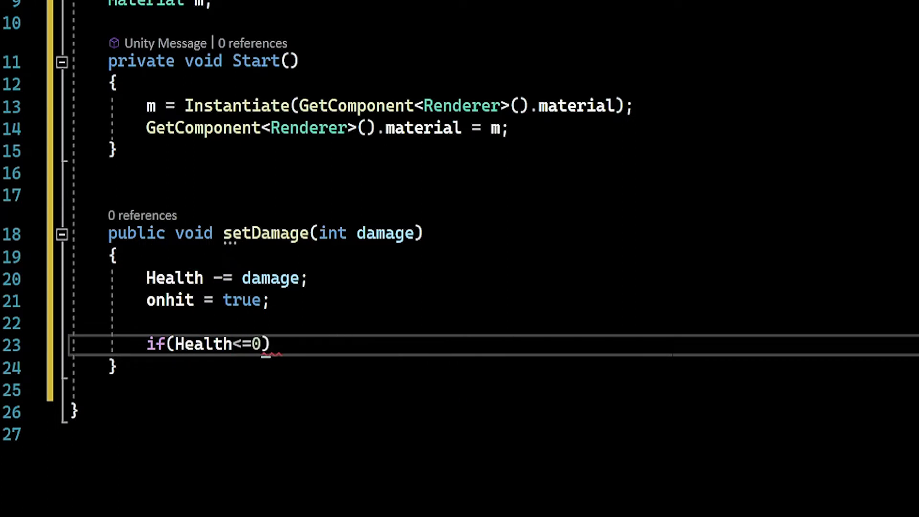
{"action": "type", "text": "){"}
{"action": "key", "text": "Return"}
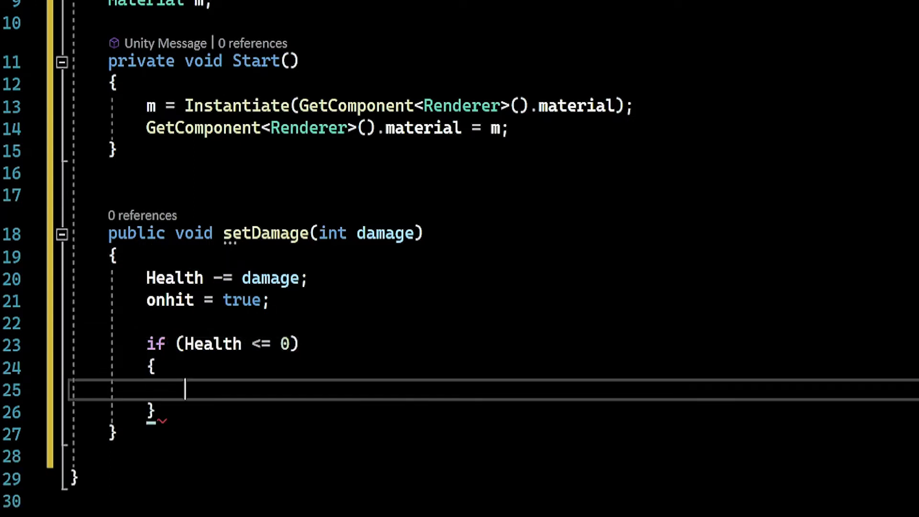
{"action": "type", "text": "de"}
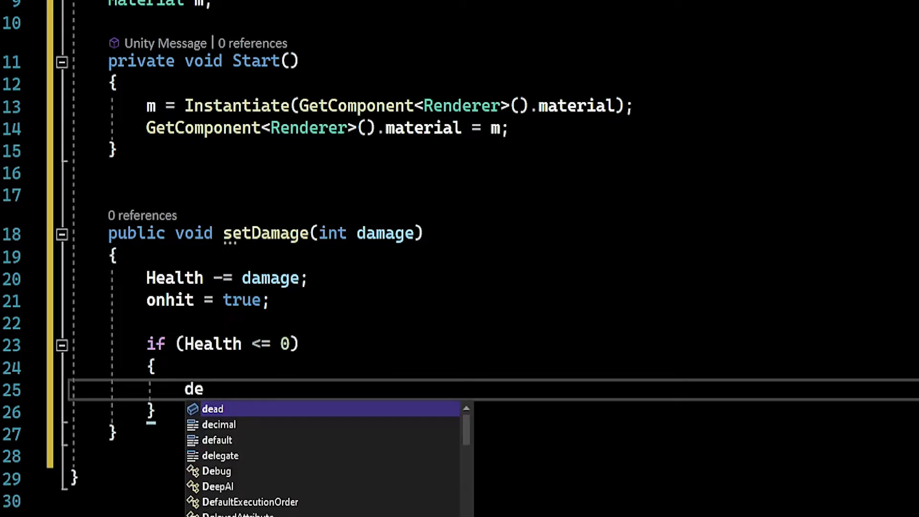
{"action": "type", "text": "ad = tru"}
{"action": "type", "text": "e;"}
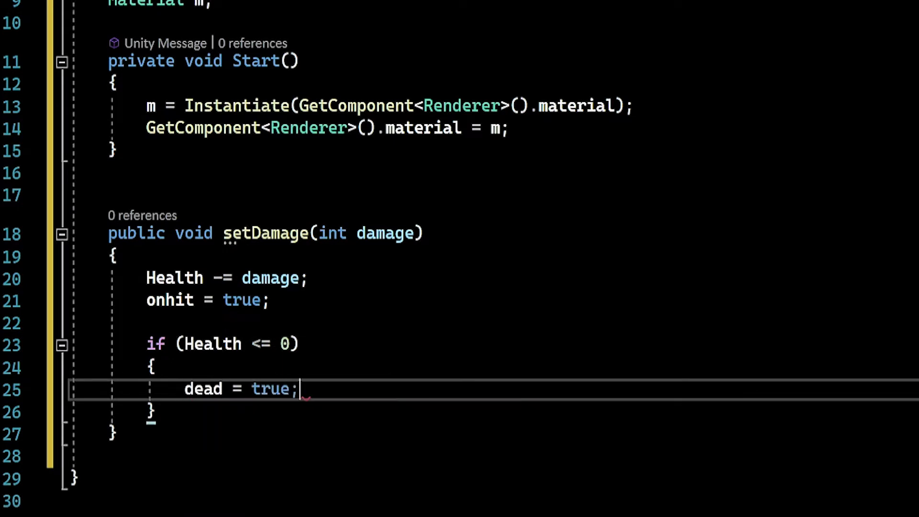
{"action": "key", "text": "Return"}
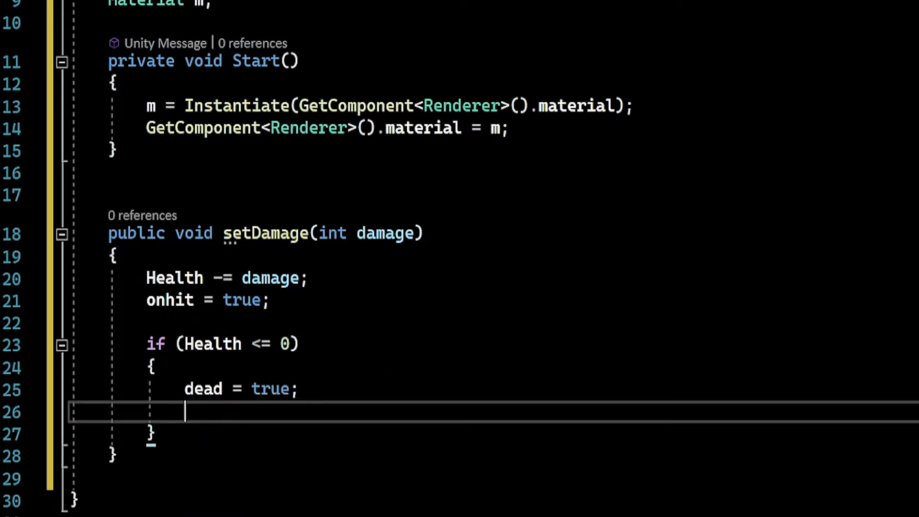
Add Destroy(gameObject) inside the if, correcting GameObject to lowercase gameObject
{"action": "type", "text": "Dest"}
{"action": "key", "text": "Escape"}
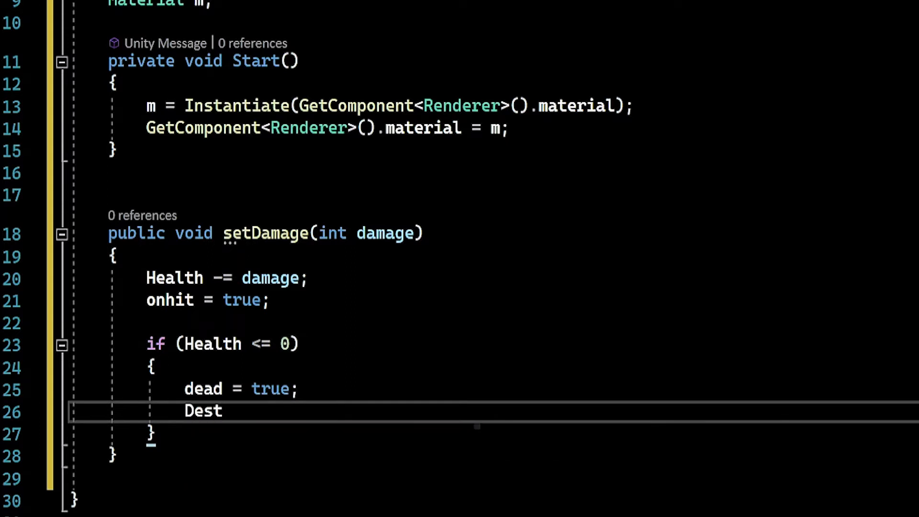
{"action": "type", "text": "roy(Gam"}
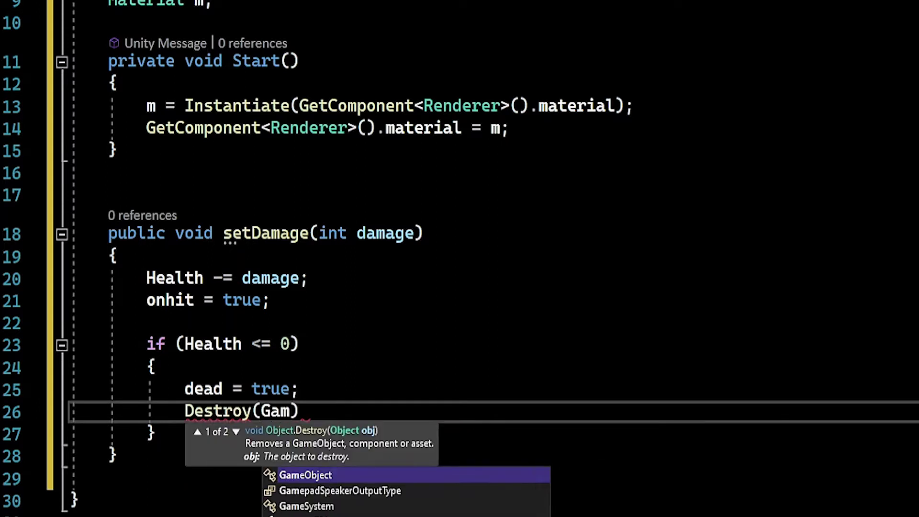
{"action": "key", "text": "Tab"}
{"action": "type", "text": "):"}
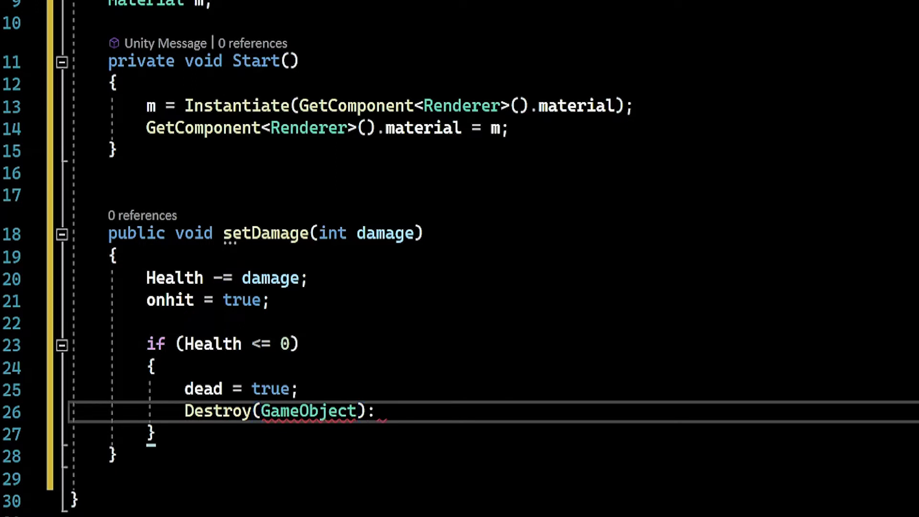
{"action": "key", "text": "BackSpace"}
{"action": "type", "text": ";"}
{"action": "key", "text": "Left"}
{"action": "key", "text": "Left"}
{"action": "key", "text": "Left"}
{"action": "key", "text": "Left"}
{"action": "key", "text": "Left"}
{"action": "key", "text": "Left"}
{"action": "key", "text": "Left"}
{"action": "key", "text": "Left"}
{"action": "key", "text": "Left"}
{"action": "key", "text": "BackSpace"}
{"action": "type", "text": "g"}
{"action": "key", "text": "Right"}
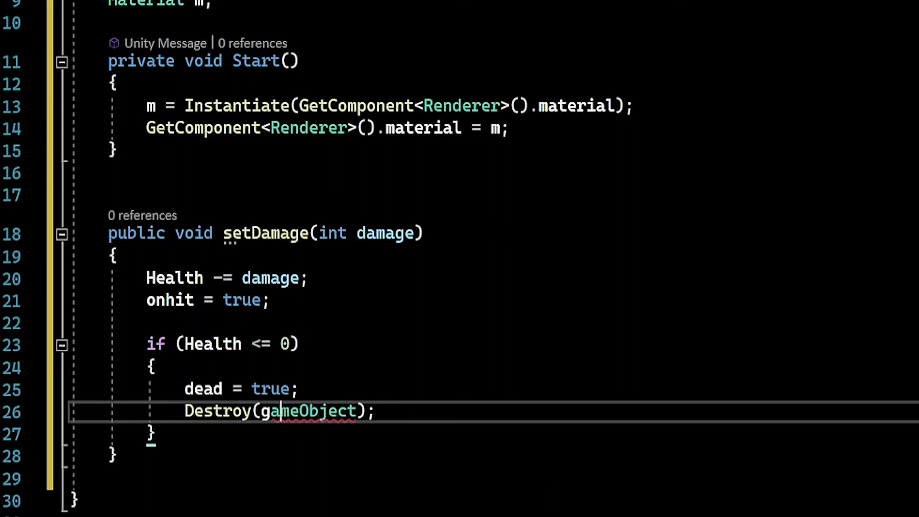
{"action": "key", "text": "Right"}
{"action": "key", "text": "Right"}
{"action": "key", "text": "Right"}
{"action": "key", "text": "Right"}
{"action": "key", "text": "Right"}
{"action": "key", "text": "Right"}
{"action": "key", "text": "Right"}
{"action": "key", "text": "Right"}
{"action": "key", "text": "Right"}
{"action": "key", "text": "Right"}
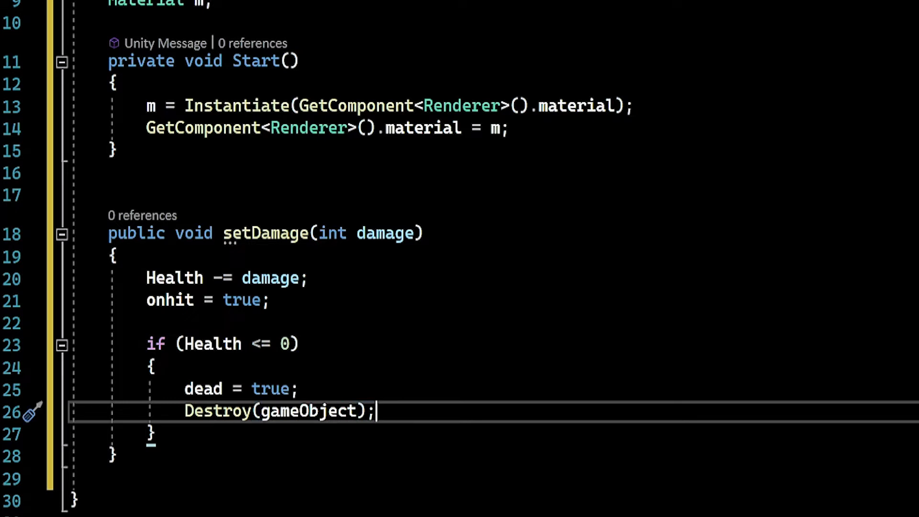
{"action": "left_click", "coordinate": [300, 389]}
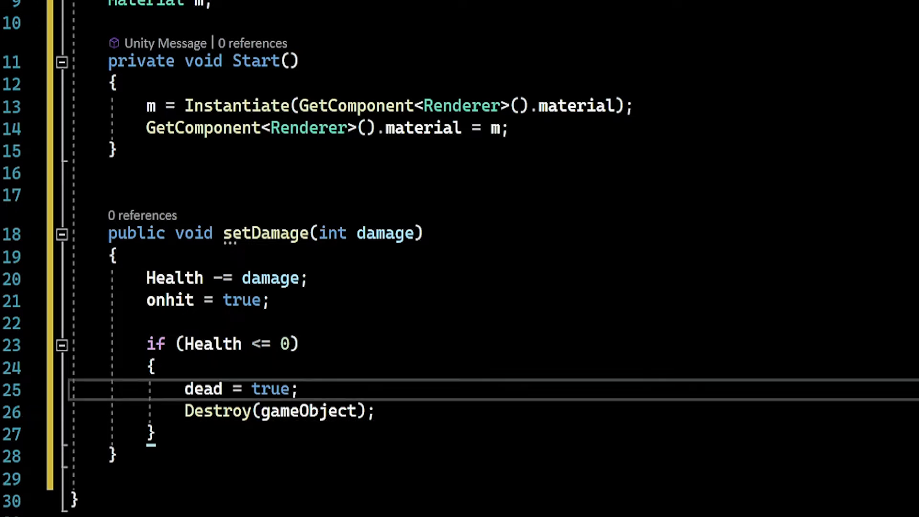
Give Destroy a 4-second delay, making it Destroy(gameObject, 4)
{"action": "left_click", "coordinate": [360, 410]}
{"action": "type", "text": ", "}
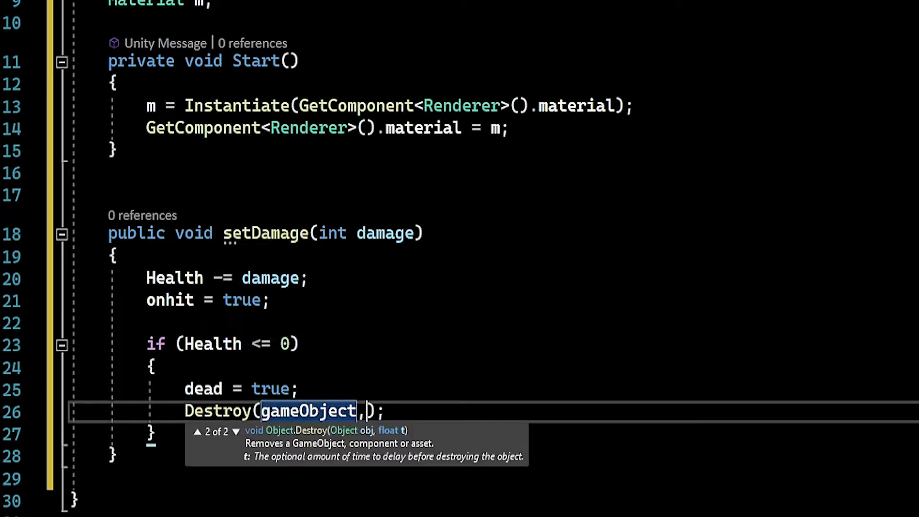
{"action": "type", "text": "32"}
{"action": "key", "text": "BackSpace"}
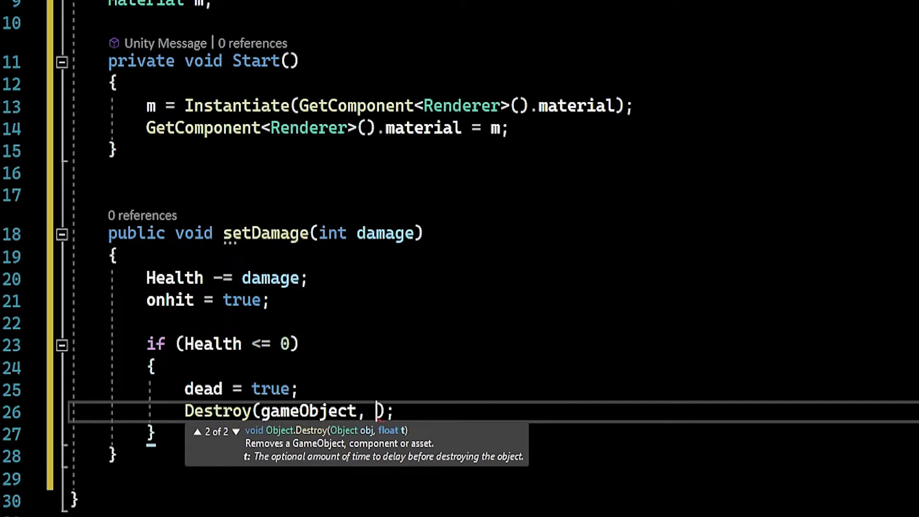
{"action": "key", "text": "Up"}
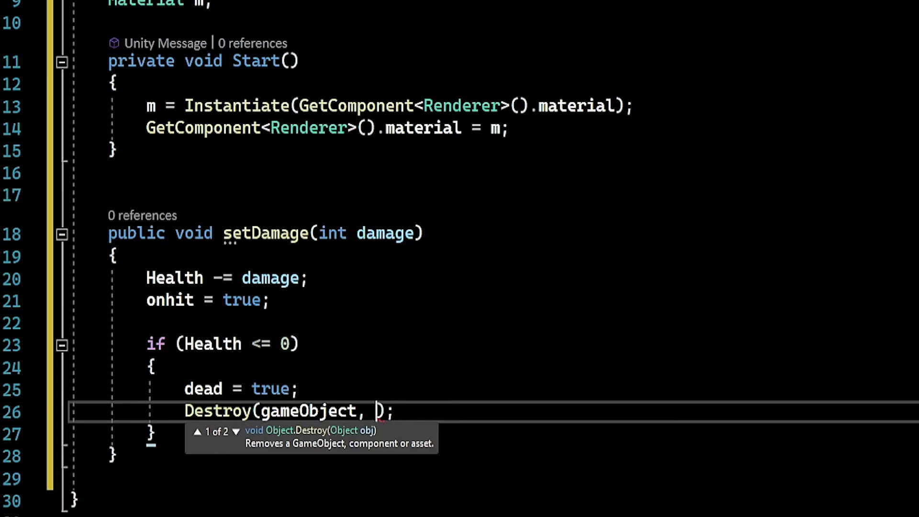
{"action": "type", "text": "4"}
{"action": "key", "text": "Right"}
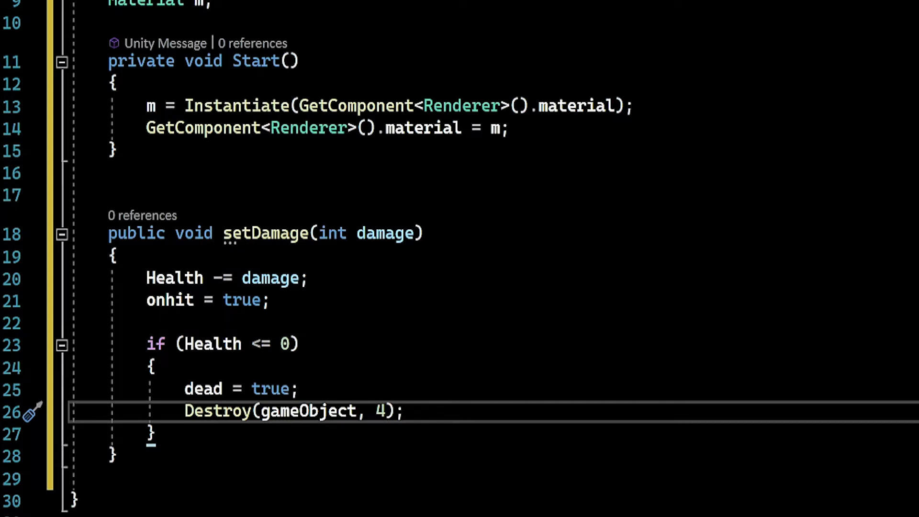
Remove the 4-second delay so the call is Destroy(gameObject) again
{"action": "key", "text": "Up"}
{"action": "key", "text": "Up"}
{"action": "key", "text": "Down"}
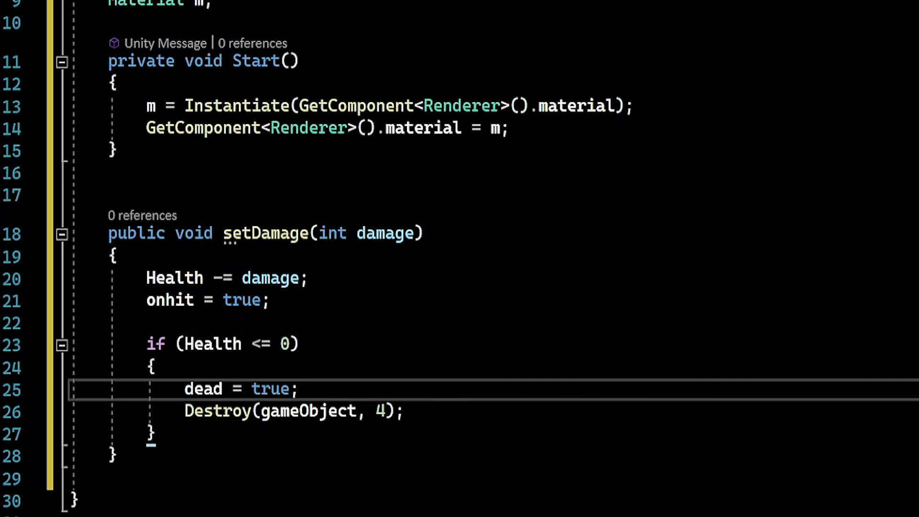
{"action": "key", "text": "Down"}
{"action": "key", "text": "Up"}
{"action": "key", "text": "Down"}
{"action": "key", "text": "Up"}
{"action": "key", "text": "Down"}
{"action": "key", "text": "Up"}
{"action": "key", "text": "Up"}
{"action": "key", "text": "Down"}
{"action": "key", "text": "Down"}
{"action": "key", "text": "Up"}
{"action": "key", "text": "Down"}
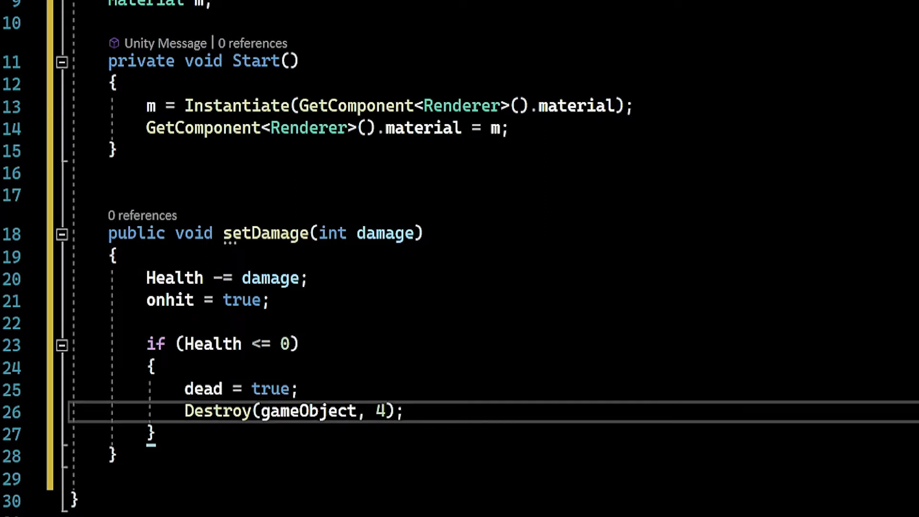
{"action": "key", "text": "End"}
{"action": "key", "text": "shift+Up"}
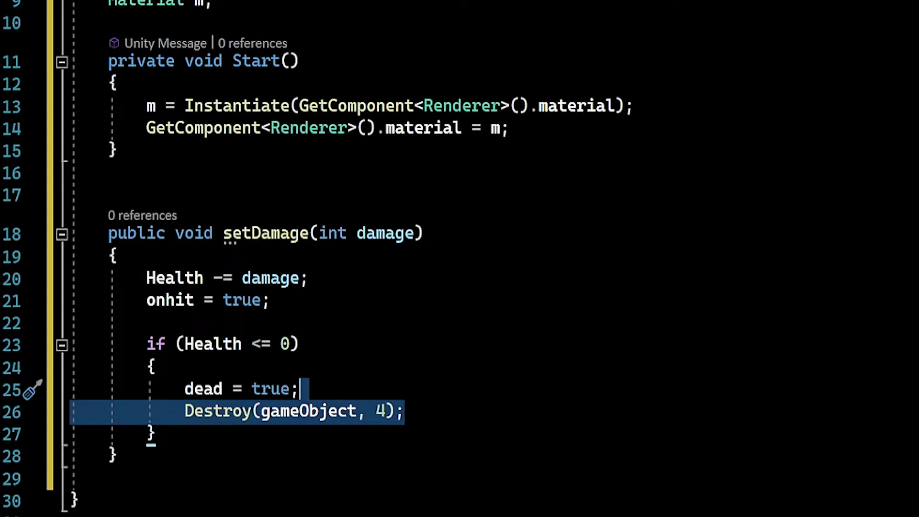
{"action": "key", "text": "Down"}
{"action": "key", "text": "Down"}
{"action": "key", "text": "Up"}
{"action": "key", "text": "Left"}
{"action": "key", "text": "Left"}
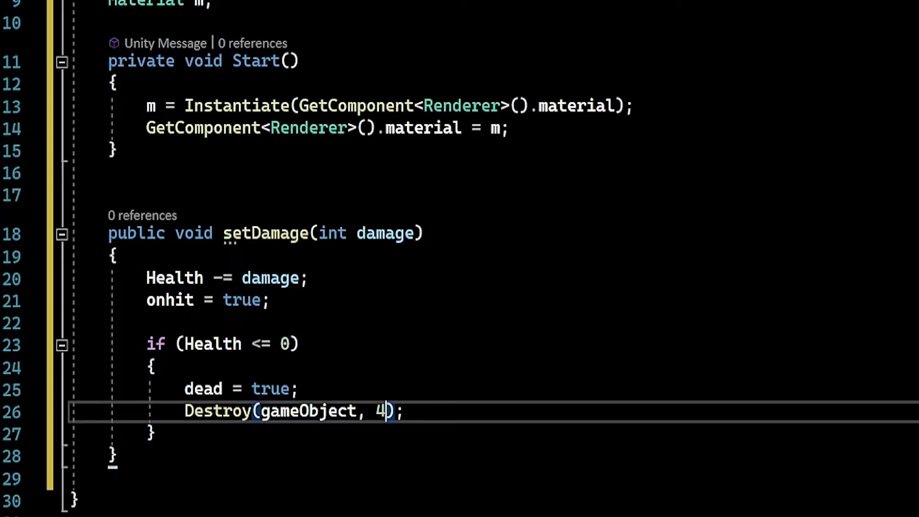
{"action": "key", "text": "BackSpace"}
{"action": "key", "text": "BackSpace"}
{"action": "key", "text": "BackSpace"}
{"action": "key", "text": "Up"}
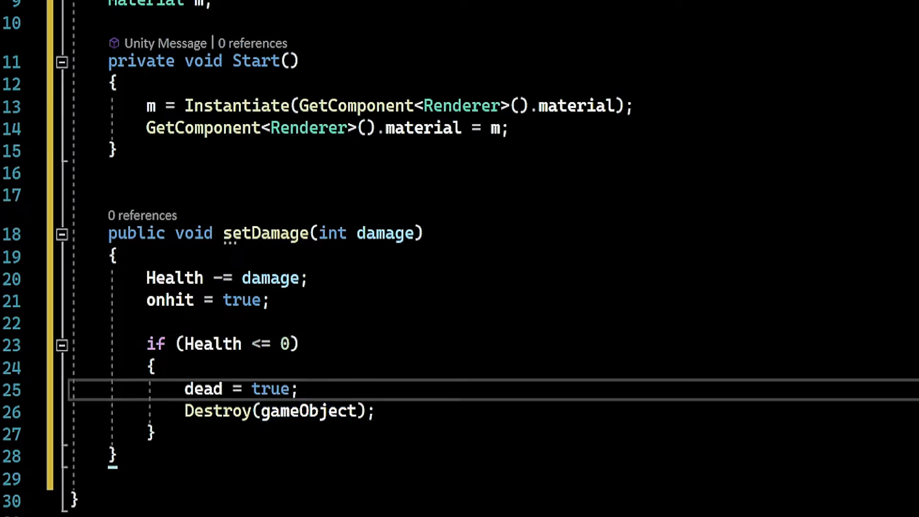
Insert an extra blank line between Start and setDamage
{"action": "key", "text": "Up"}
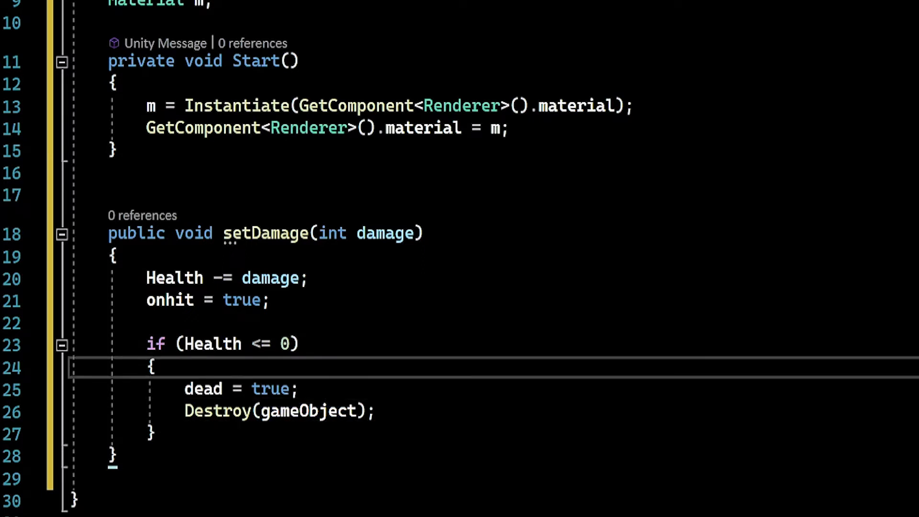
{"action": "key", "text": "Up"}
{"action": "key", "text": "Up"}
{"action": "key", "text": "Up"}
{"action": "key", "text": "Up"}
{"action": "key", "text": "Up"}
{"action": "key", "text": "Up"}
{"action": "key", "text": "Up"}
{"action": "key", "text": "Up"}
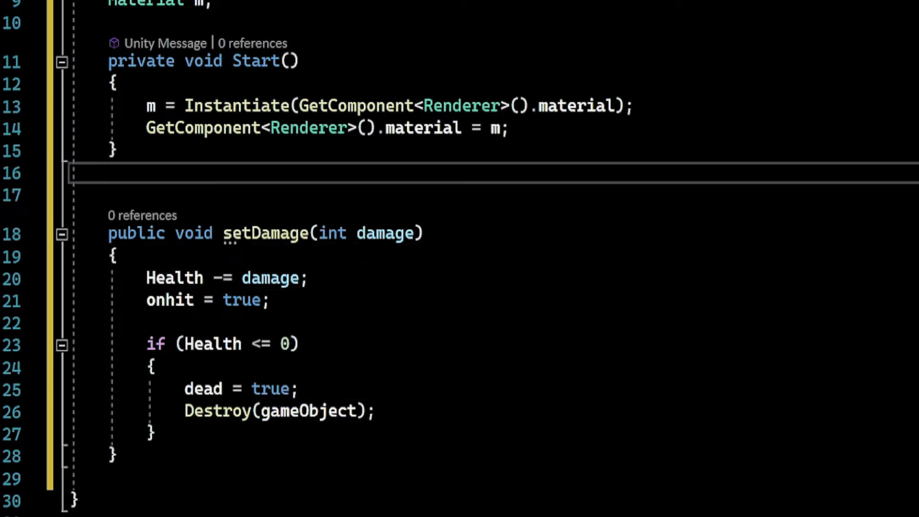
{"action": "key", "text": "Return"}
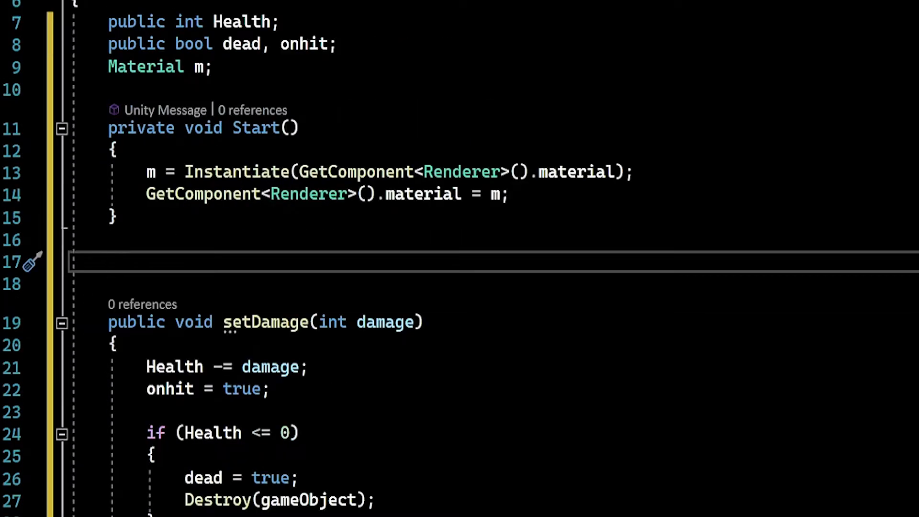
Add an Update method to simpleEnemy that begins with if (dead) return;
{"action": "type", "text": "v"}
{"action": "type", "text": "oid up"}
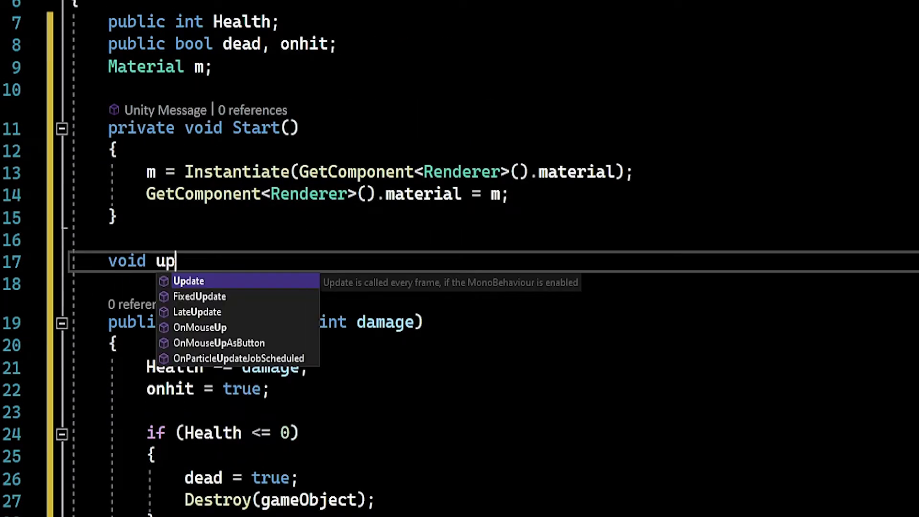
{"action": "key", "text": "Tab"}
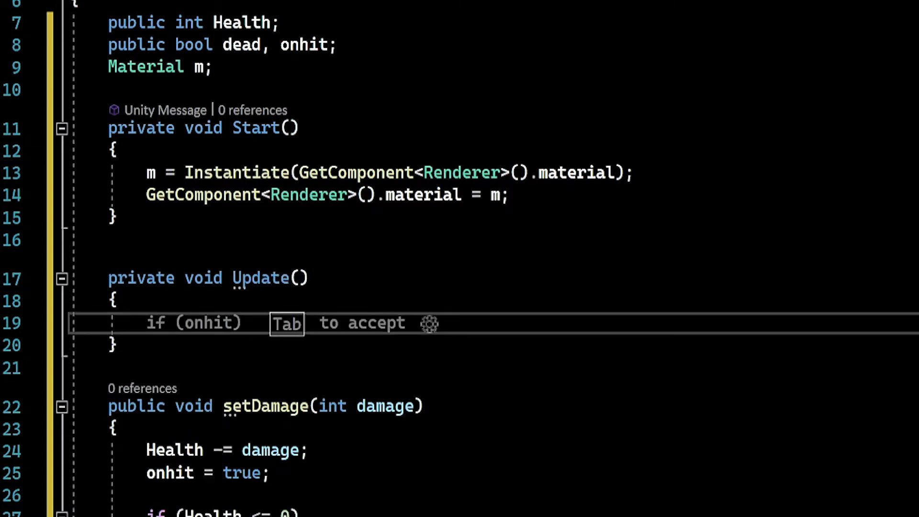
{"action": "type", "text": "if("}
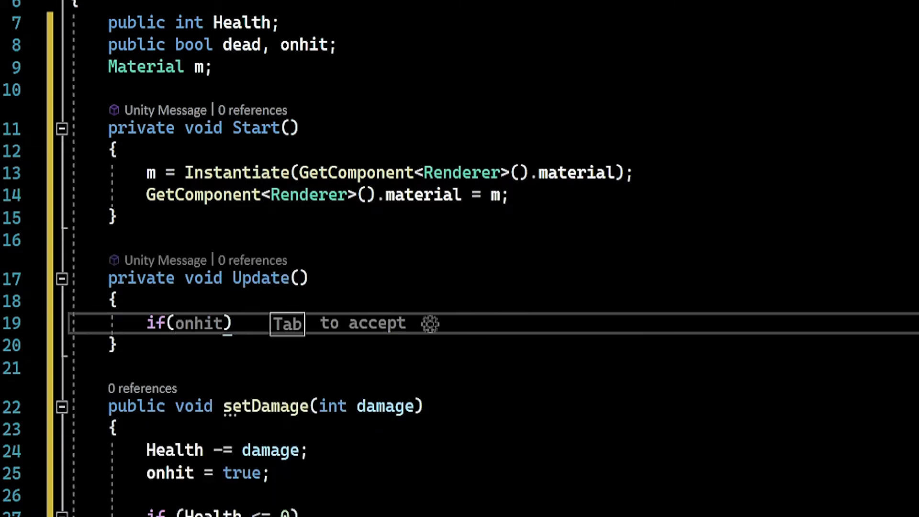
{"action": "type", "text": "!"}
{"action": "key", "text": "BackSpace"}
{"action": "type", "text": "d"}
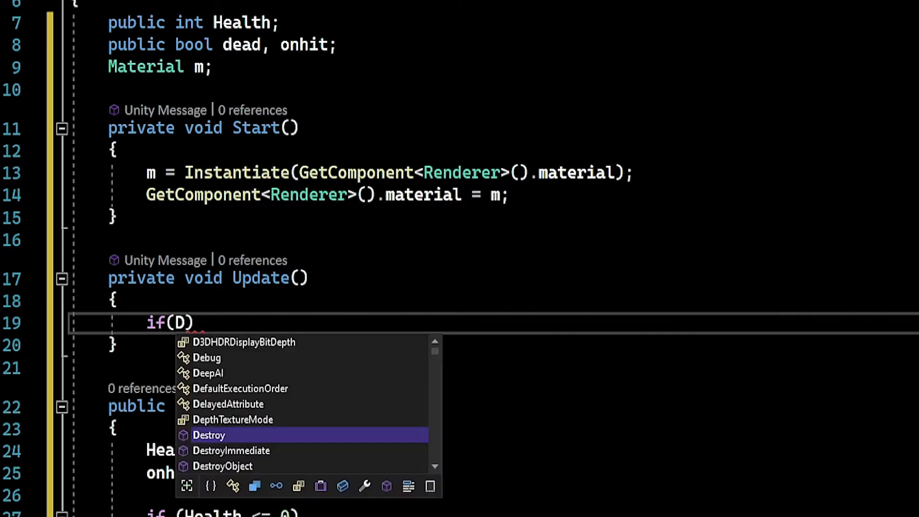
{"action": "type", "text": "e"}
{"action": "key", "text": "Tab"}
{"action": "type", "text": ") r"}
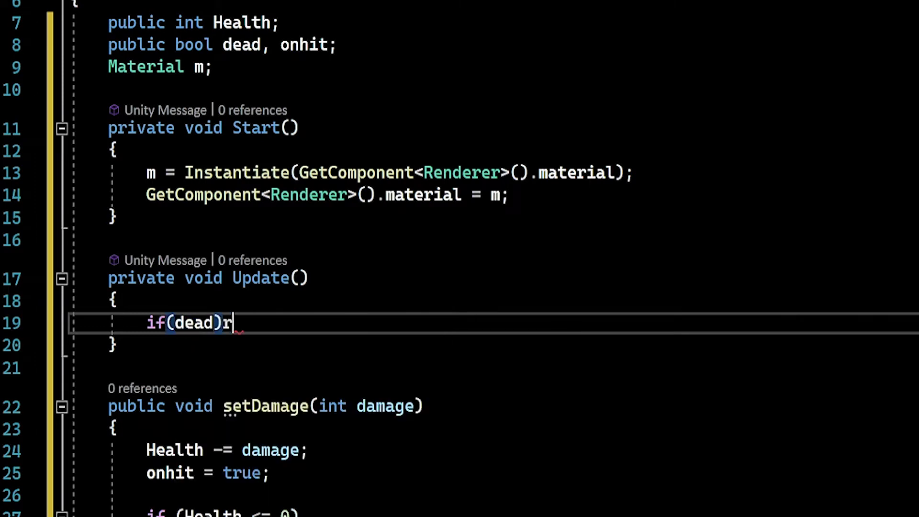
{"action": "type", "text": "eturn;"}
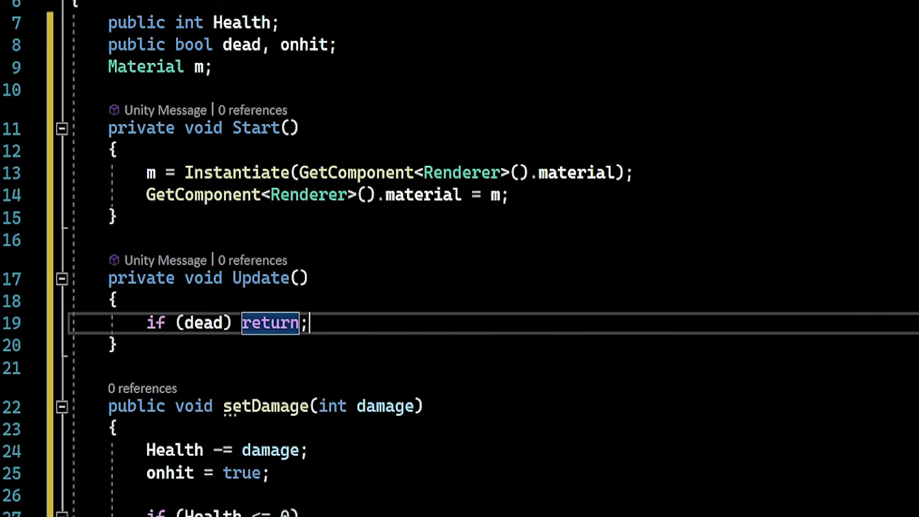
{"action": "key", "text": "Return"}
{"action": "key", "text": "Return"}
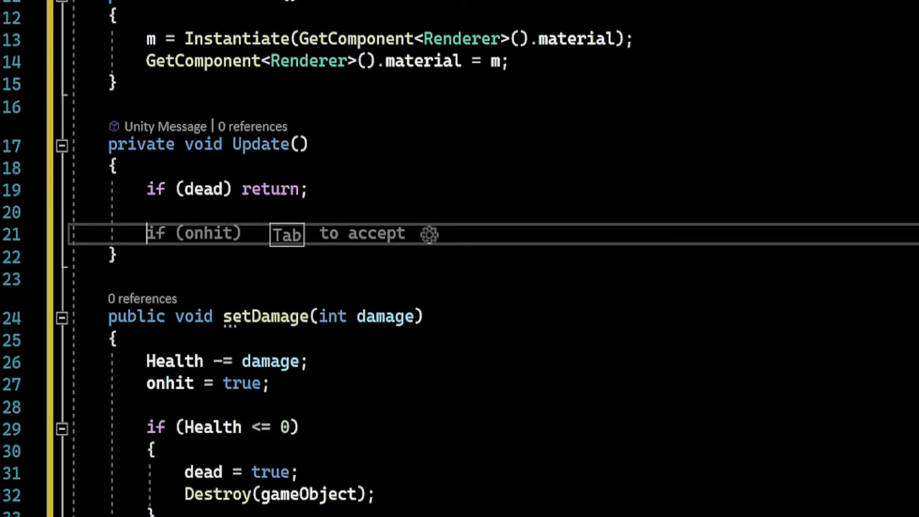
Start an if (onhit) block with an open, empty body below the early return
{"action": "type", "text": "if(on"}
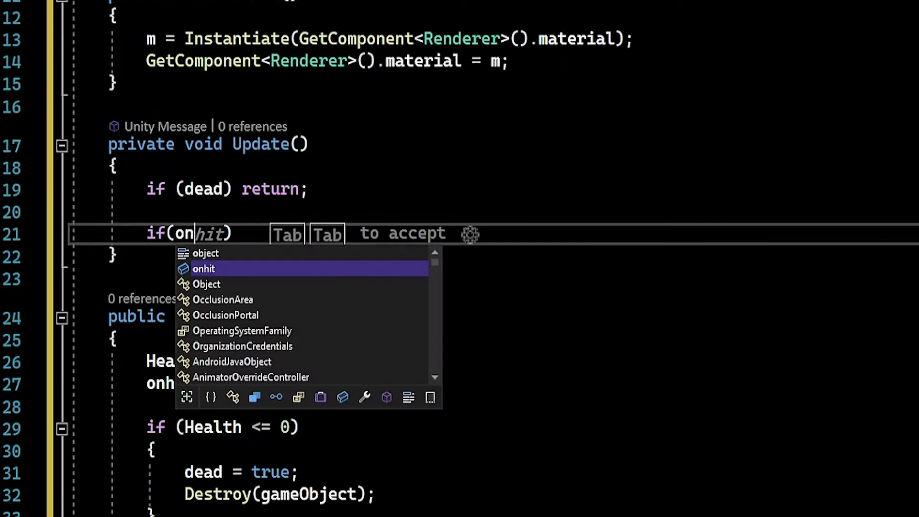
{"action": "key", "text": "Tab"}
{"action": "key", "text": "Tab"}
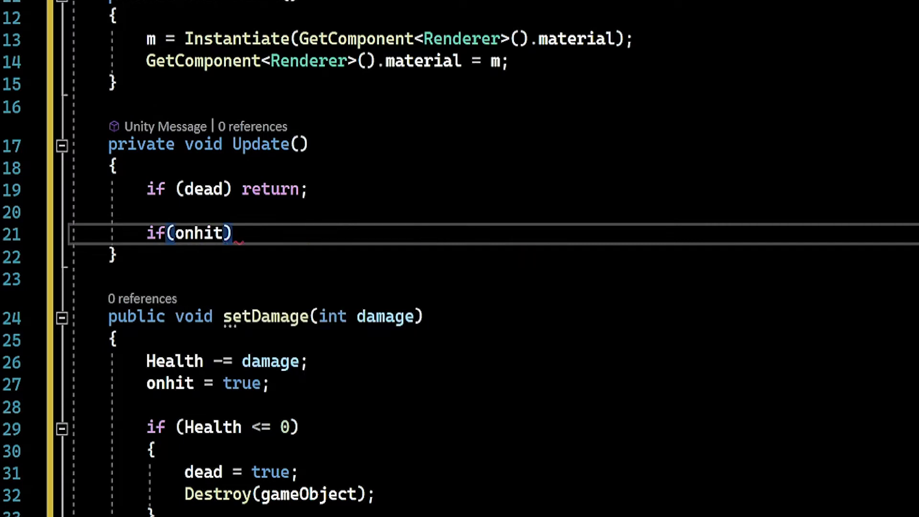
{"action": "type", "text": "{"}
{"action": "key", "text": "Return"}
Write //geschlag in the onhit block and add else m.SetColor("_BaseColor", Color.white);
{"action": "type", "text": "//"}
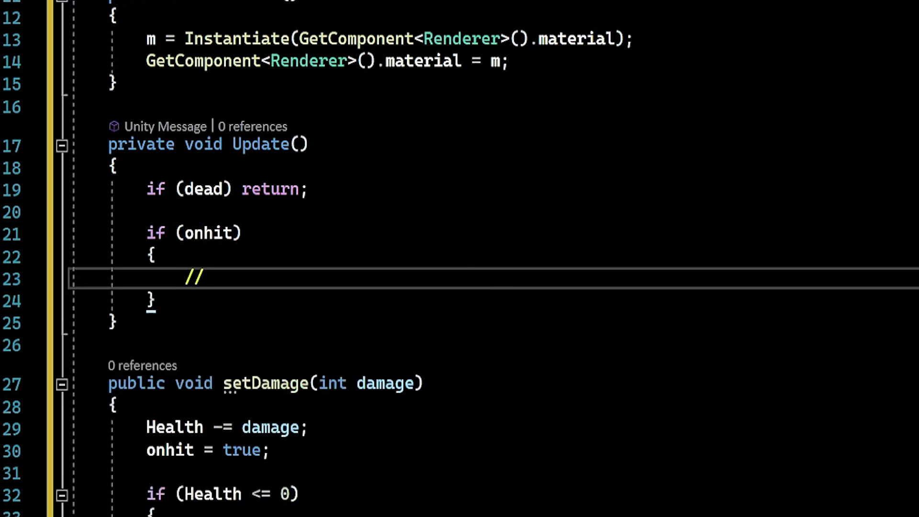
{"action": "type", "text": "gesch"}
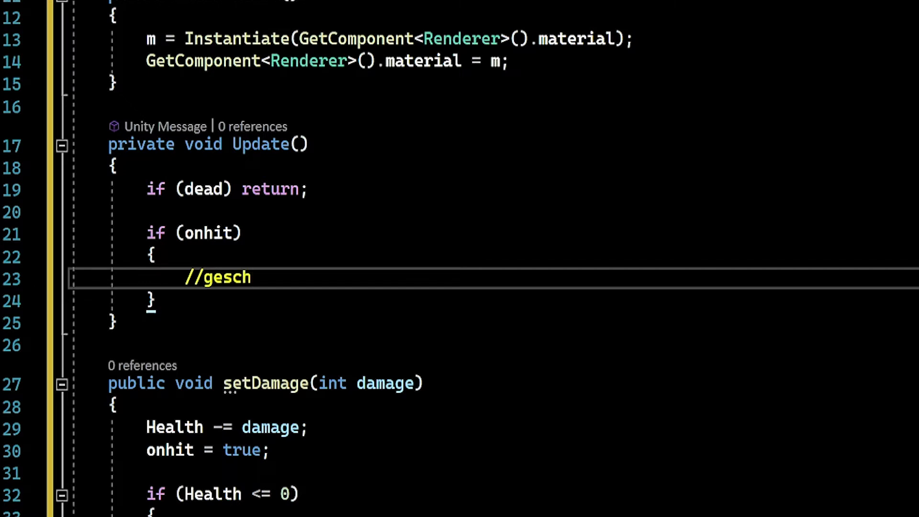
{"action": "type", "text": "lag"}
{"action": "key", "text": "Down"}
{"action": "key", "text": "Return"}
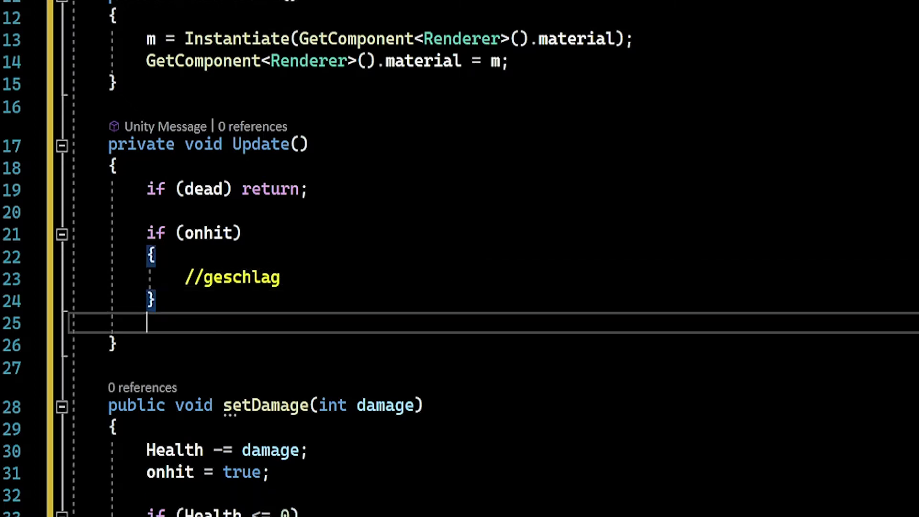
{"action": "type", "text": "else "}
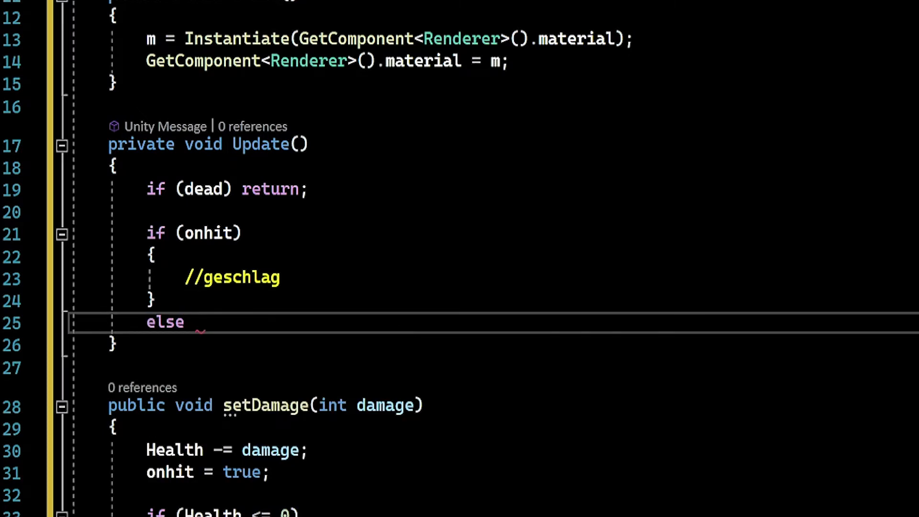
{"action": "type", "text": "m.set"}
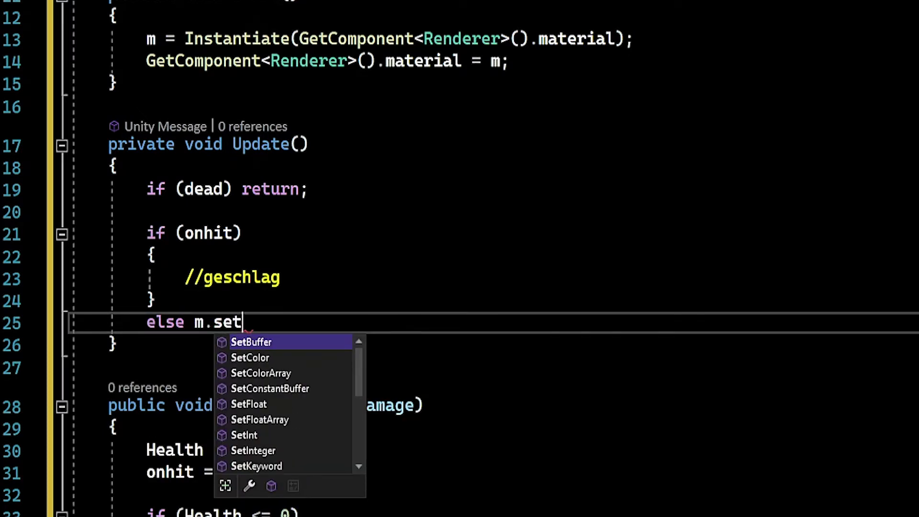
{"action": "key", "text": "Down"}
{"action": "key", "text": "Tab"}
{"action": "type", "text": "("}
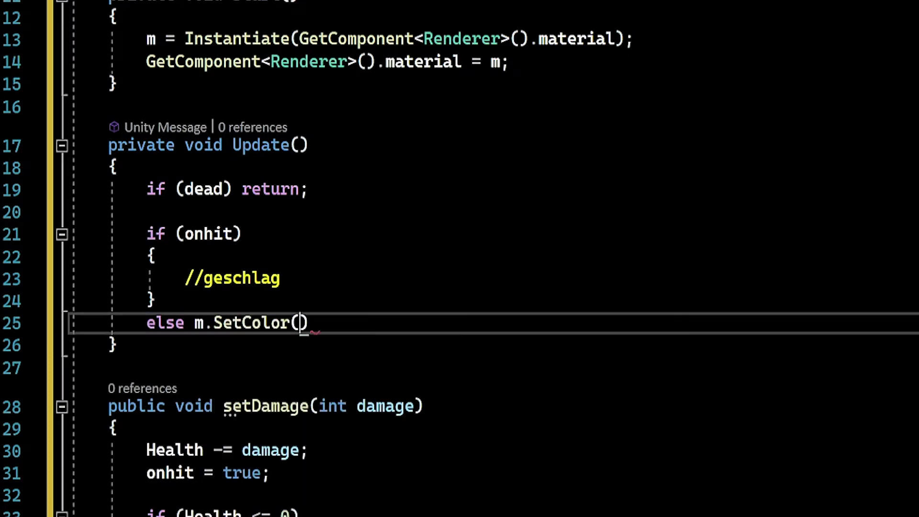
{"action": "type", "text": "\"_"}
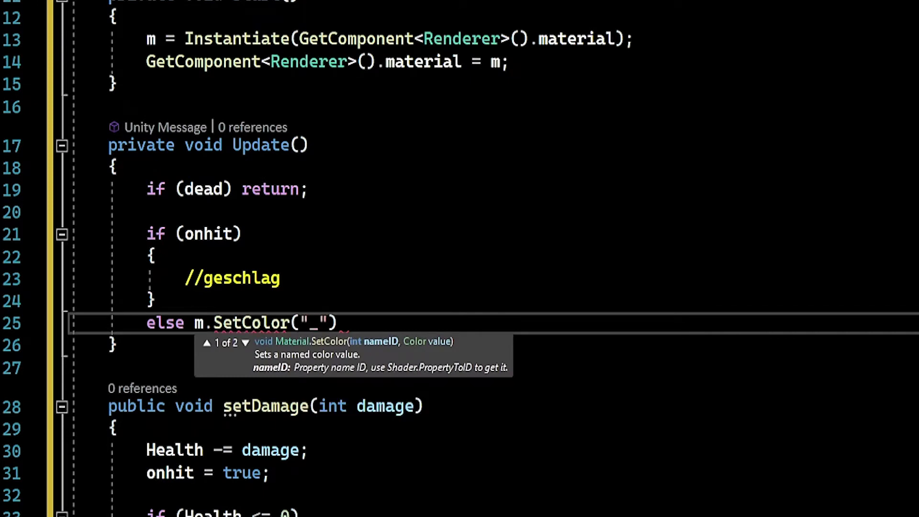
{"action": "type", "text": "BaseColkor"}
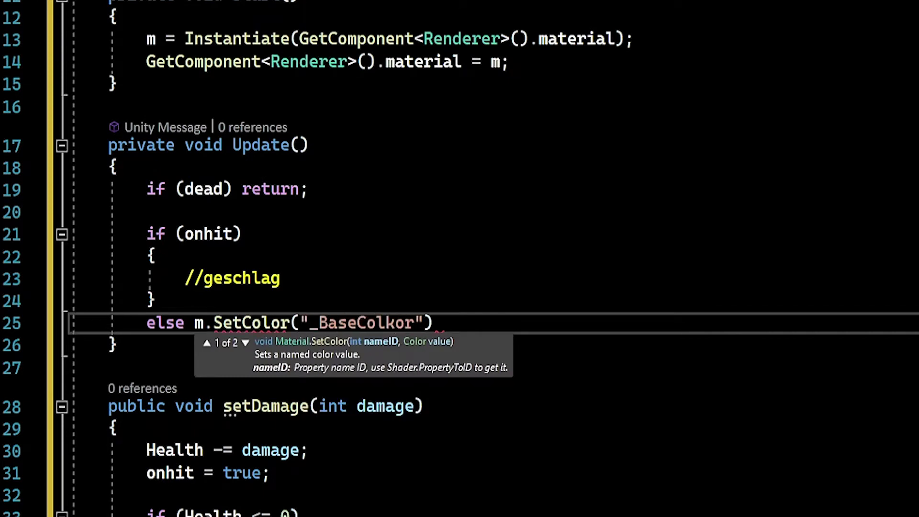
{"action": "key", "text": "BackSpace"}
{"action": "key", "text": "BackSpace"}
{"action": "key", "text": "BackSpace"}
{"action": "type", "text": "or\","}
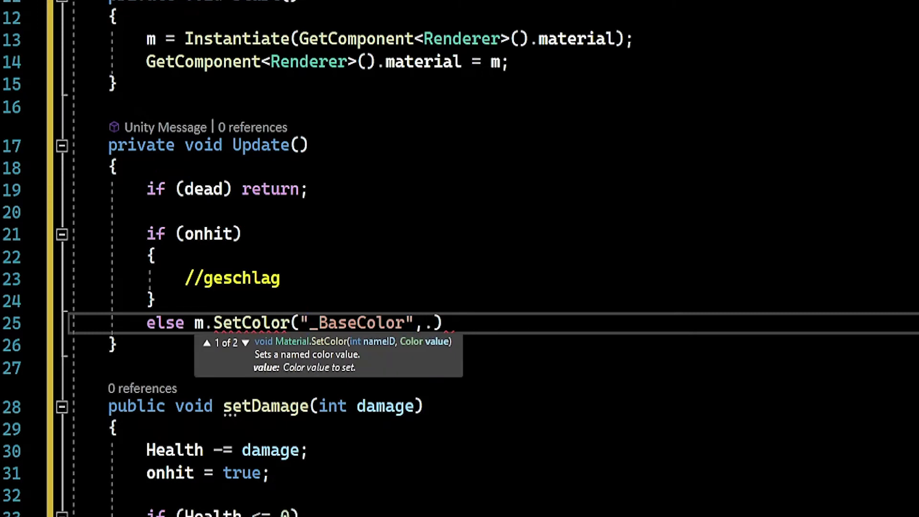
{"action": "type", "text": " Colo"}
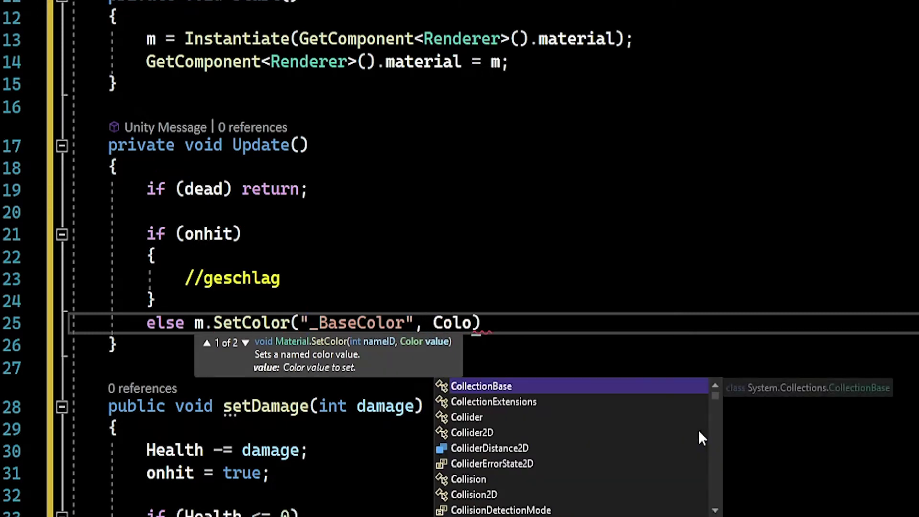
{"action": "type", "text": "r.w"}
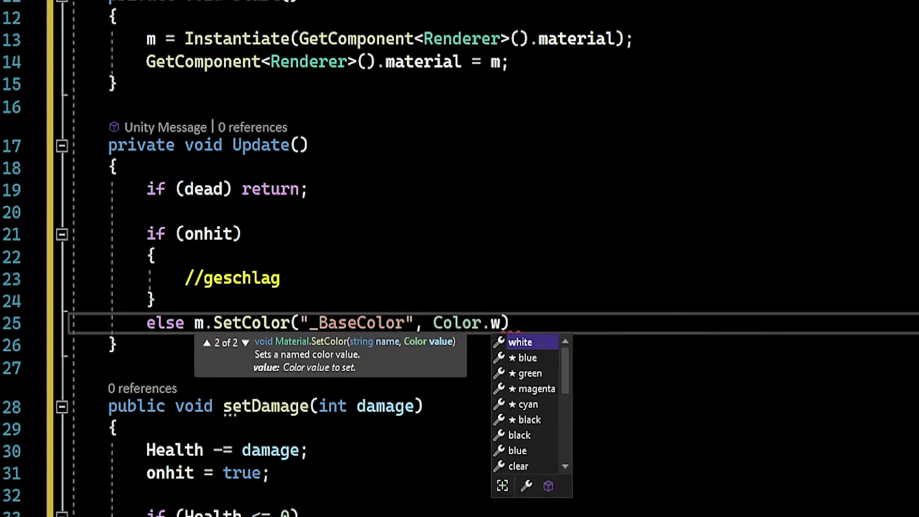
{"action": "key", "text": "Tab"}
{"action": "key", "text": "End"}
{"action": "type", "text": ";"}
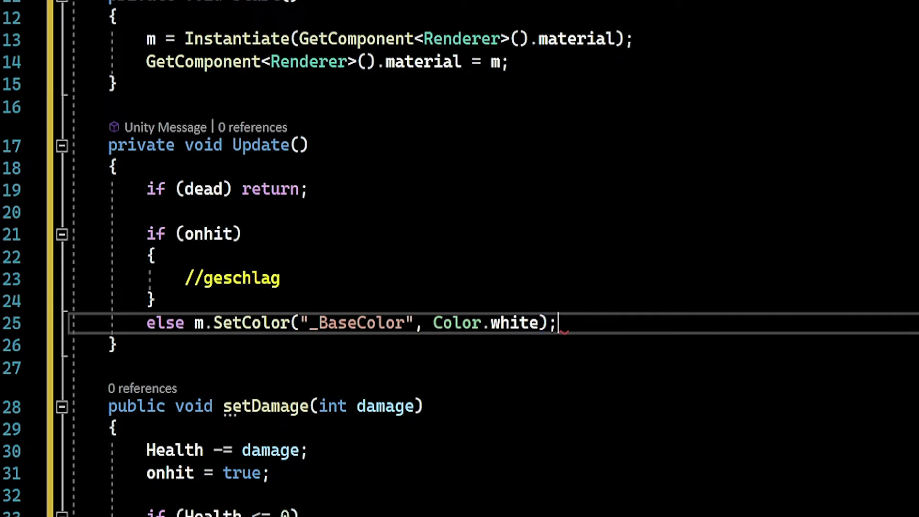
Select the SetColor statement on the else line
{"action": "key", "text": "Left"}
{"action": "key", "text": "shift+Right"}
{"action": "key", "text": "shift+Left"}
{"action": "key", "text": "shift+Left"}
{"action": "key", "text": "shift+Left"}
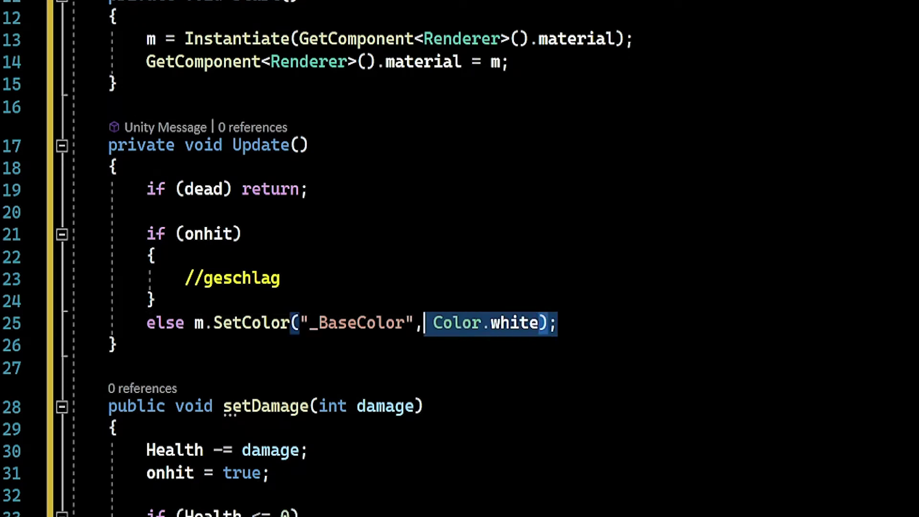
{"action": "key", "text": "shift+Left"}
{"action": "key", "text": "shift+Left"}
{"action": "key", "text": "shift+Left"}
{"action": "key", "text": "shift+Left"}
{"action": "key", "text": "shift+Left"}
{"action": "key", "text": "shift+Left"}
Copy the SetColor statement into setDamage below onhit = true, changing white to Color.red
{"action": "key", "text": "ctrl+c"}
{"action": "key", "text": "Down"}
{"action": "key", "text": "Down"}
{"action": "key", "text": "Down"}
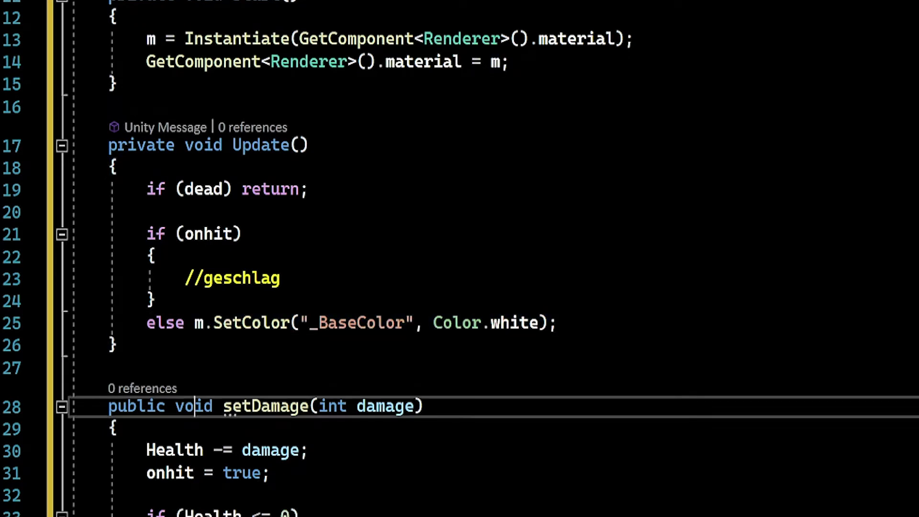
{"action": "key", "text": "Down"}
{"action": "key", "text": "Down"}
{"action": "key", "text": "Down"}
{"action": "key", "text": "Down"}
{"action": "key", "text": "ctrl+v"}
{"action": "key", "text": "Left"}
{"action": "key", "text": "Left"}
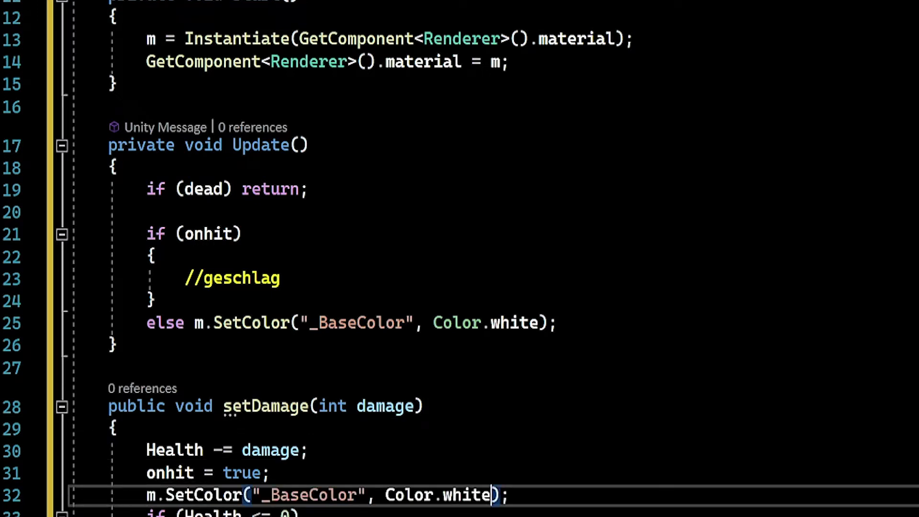
{"action": "key", "text": "BackSpace"}
{"action": "key", "text": "BackSpace"}
{"action": "key", "text": "BackSpace"}
{"action": "key", "text": "BackSpace"}
{"action": "key", "text": "BackSpace"}
{"action": "type", "text": "red"}
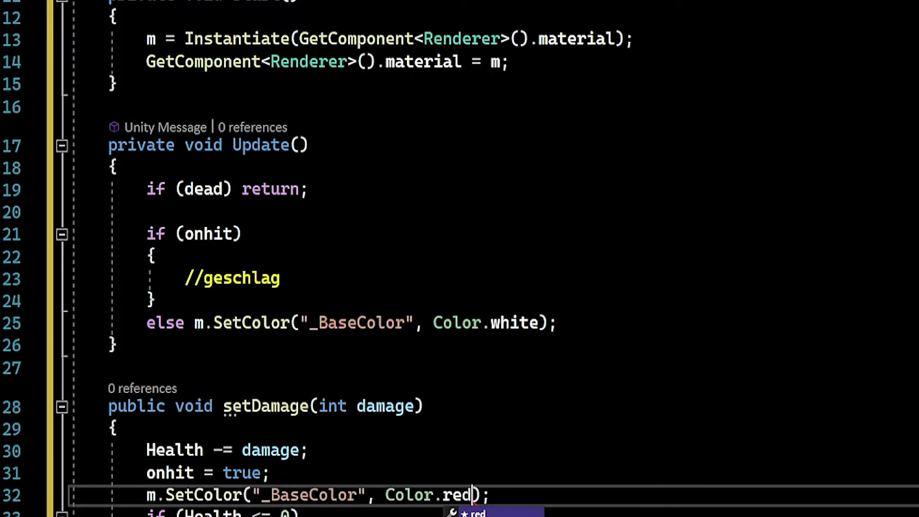
{"action": "key", "text": "End"}
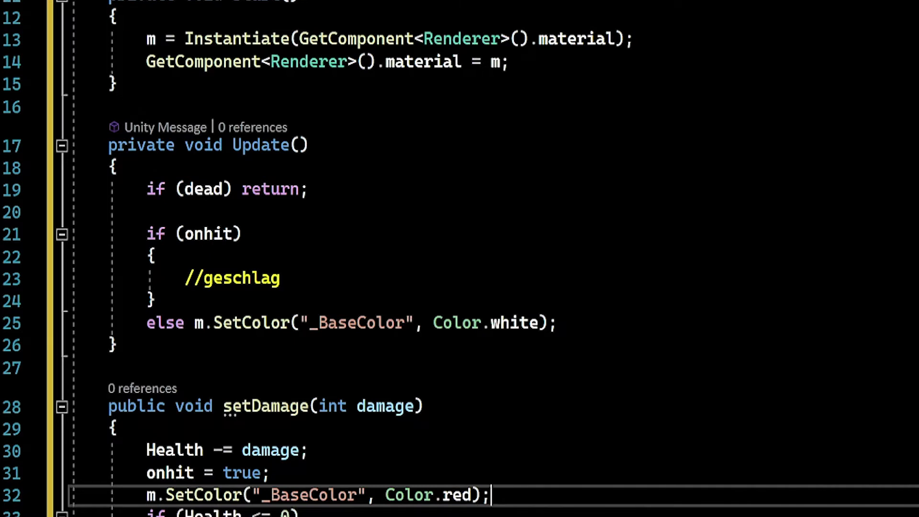
Save the simpleEnemy script
{"action": "scroll", "coordinate": [460, 259], "scroll_direction": "down", "scroll_amount": 1}
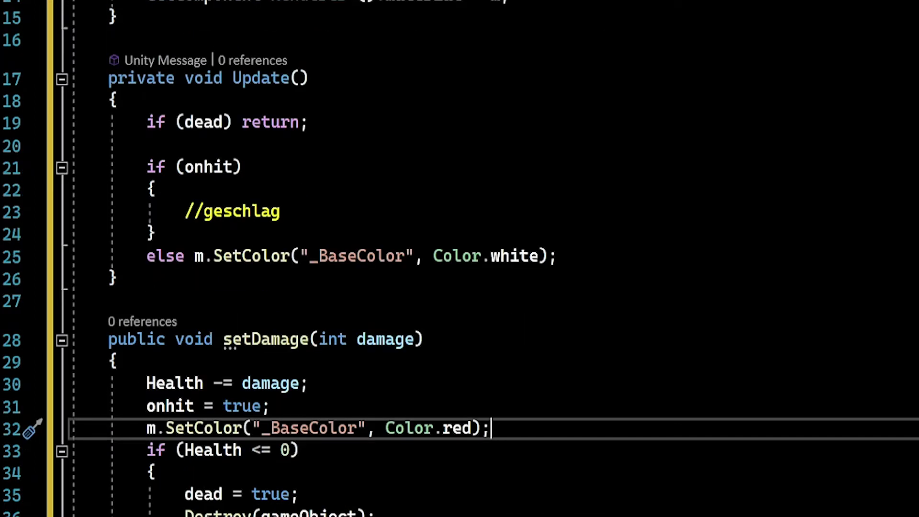
{"action": "key", "text": "ctrl+s"}
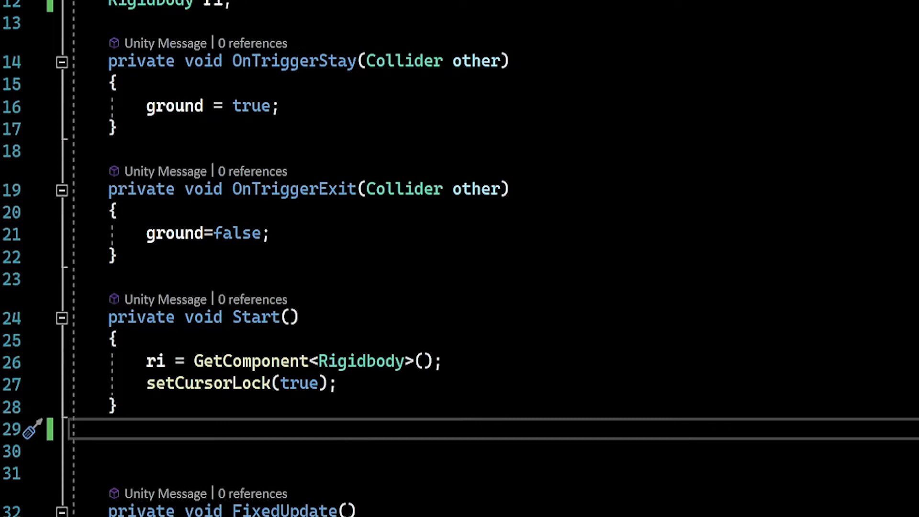
{"action": "scroll", "coordinate": [459, 259], "scroll_direction": "down", "scroll_amount": 1}
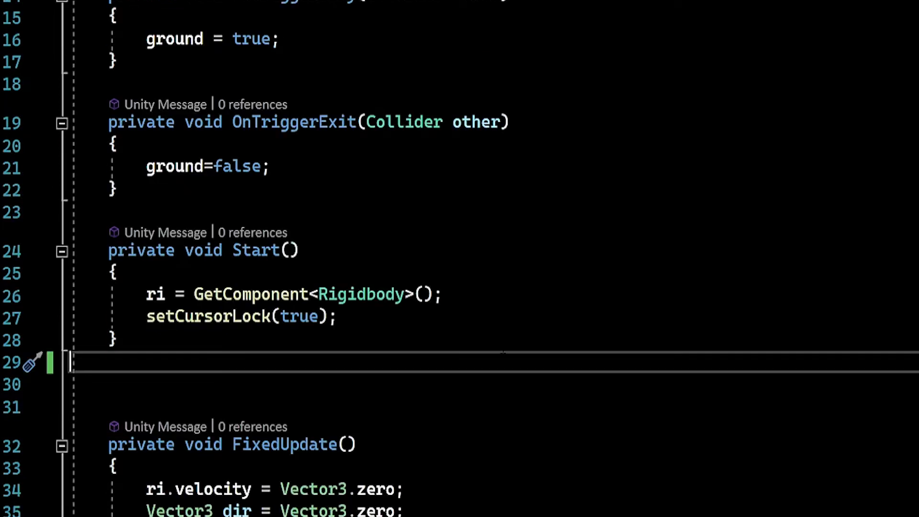
Declare public bool testRay, testSper; on a new line below Rigidbody ri;
{"action": "left_click", "coordinate": [110, 154]}
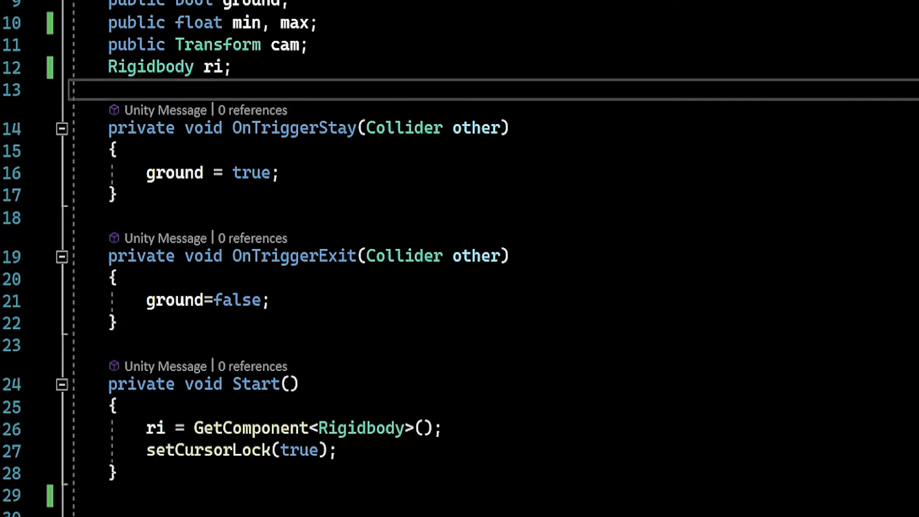
{"action": "key", "text": "Return"}
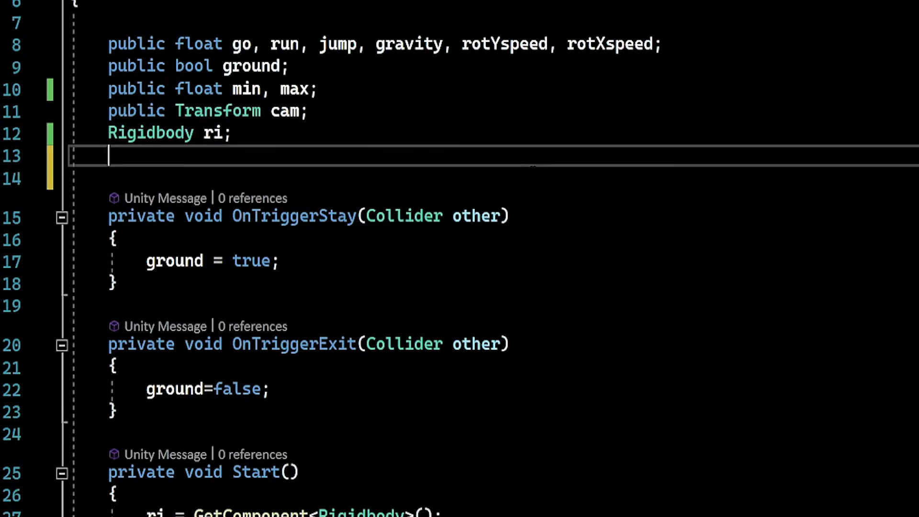
{"action": "type", "text": "public bo"}
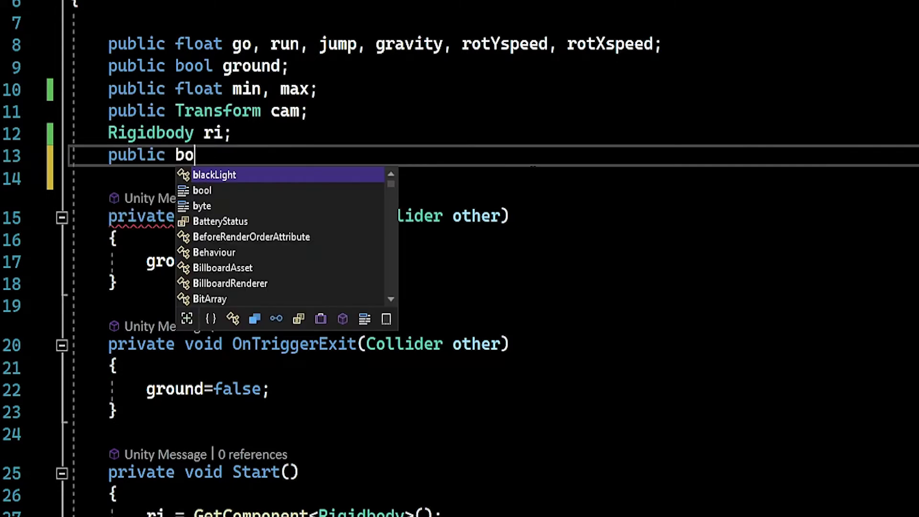
{"action": "type", "text": "ol t"}
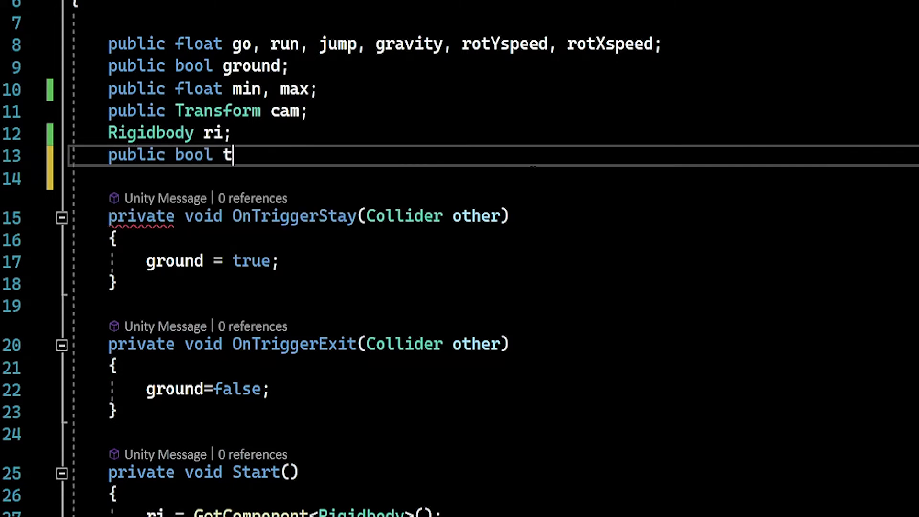
{"action": "type", "text": "estRay, "}
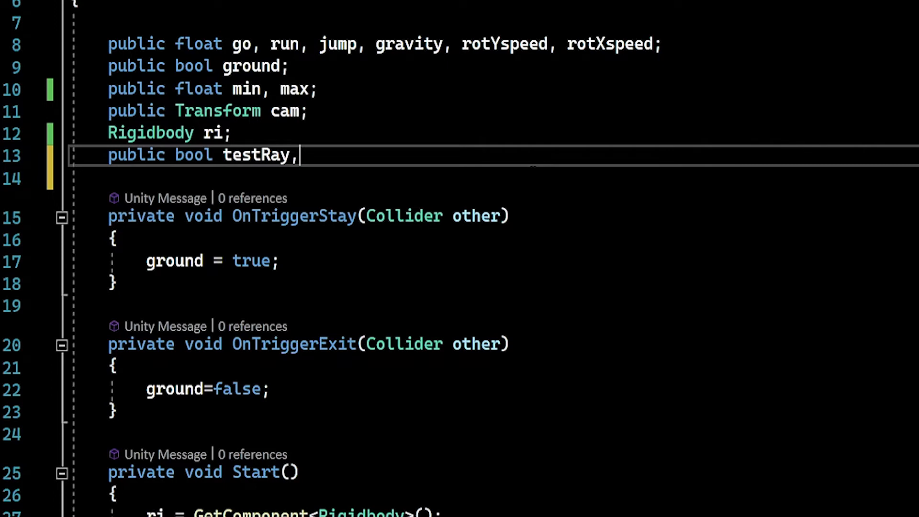
{"action": "type", "text": "testSper"}
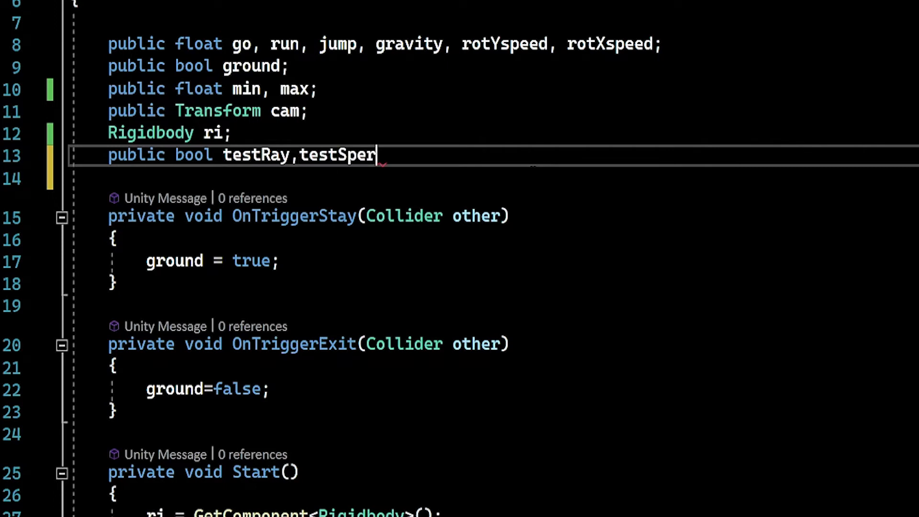
{"action": "type", "text": ";"}
{"action": "key", "text": "Up"}
{"action": "key", "text": "Up"}
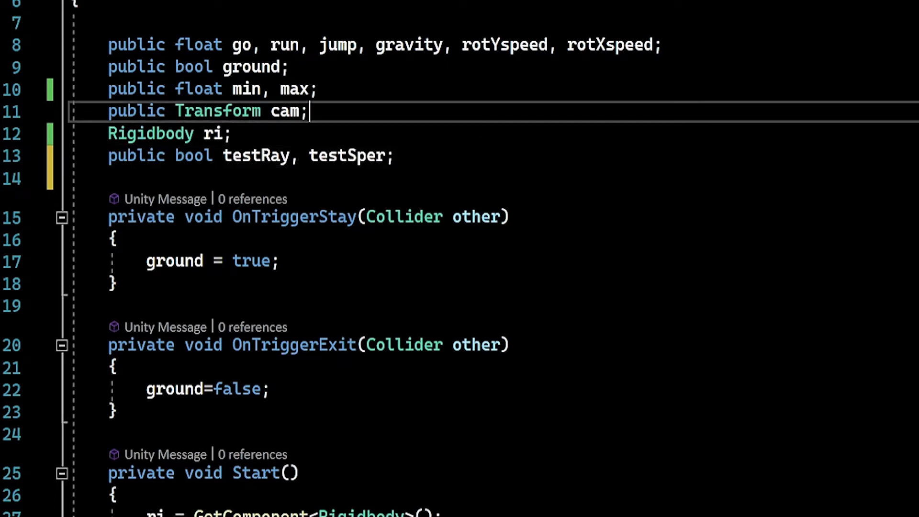
{"action": "key", "text": "Down"}
{"action": "key", "text": "Down"}
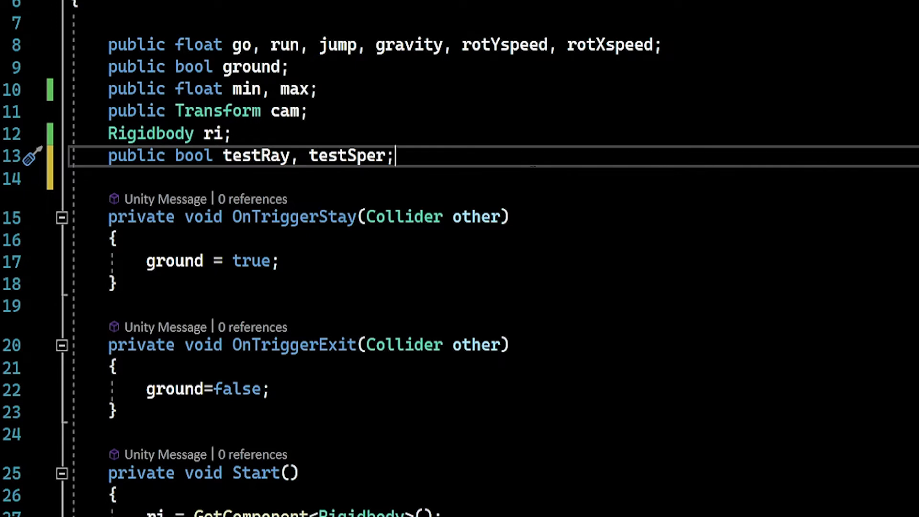
{"action": "key", "text": "Up"}
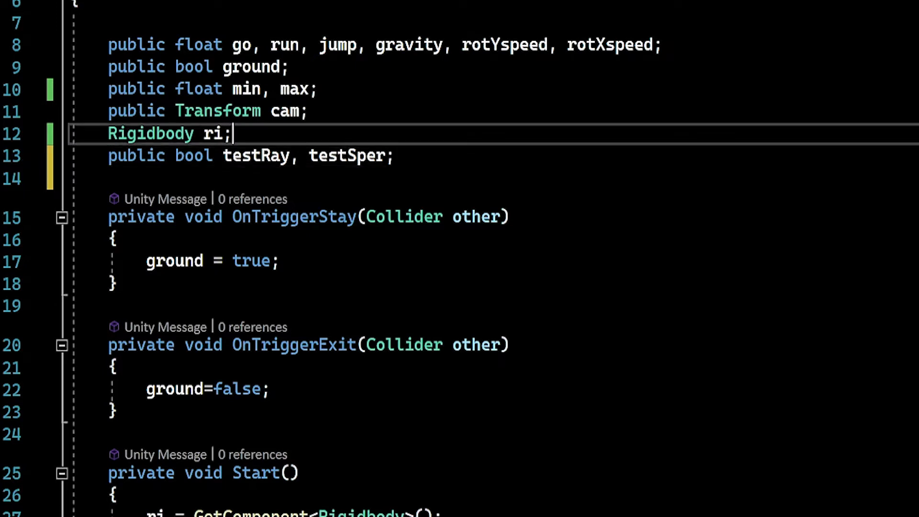
{"action": "key", "text": "Up"}
{"action": "key", "text": "Up"}
{"action": "key", "text": "Down"}
{"action": "key", "text": "Up"}
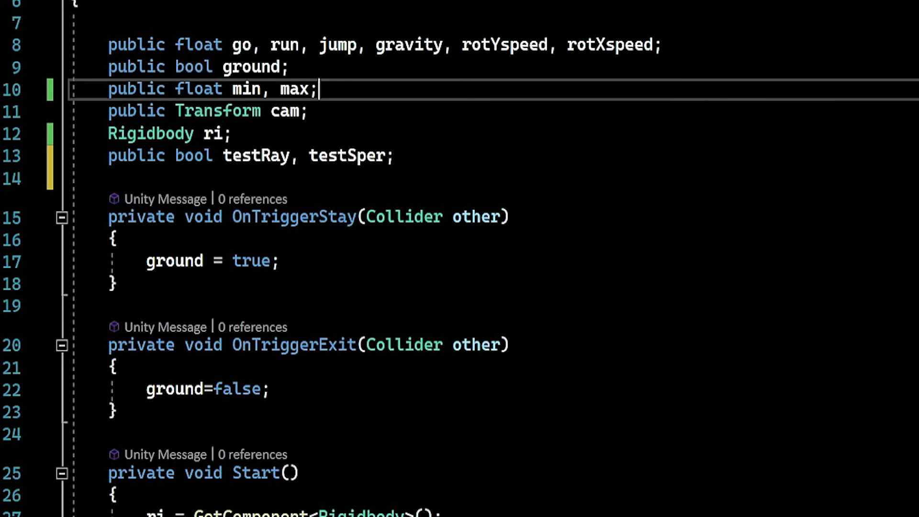
Add public float hitdistance; on a new line below the min, max declaration
{"action": "key", "text": "Return"}
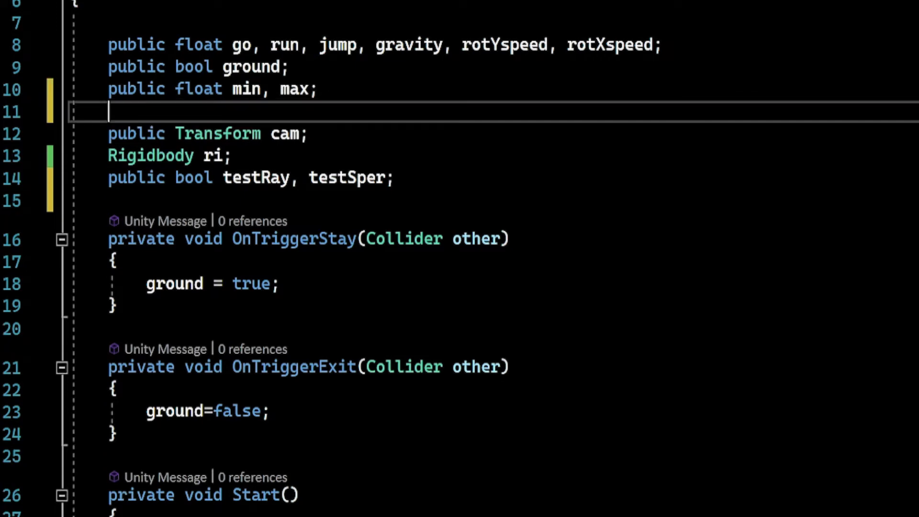
{"action": "type", "text": "publ"}
{"action": "key", "text": "Tab"}
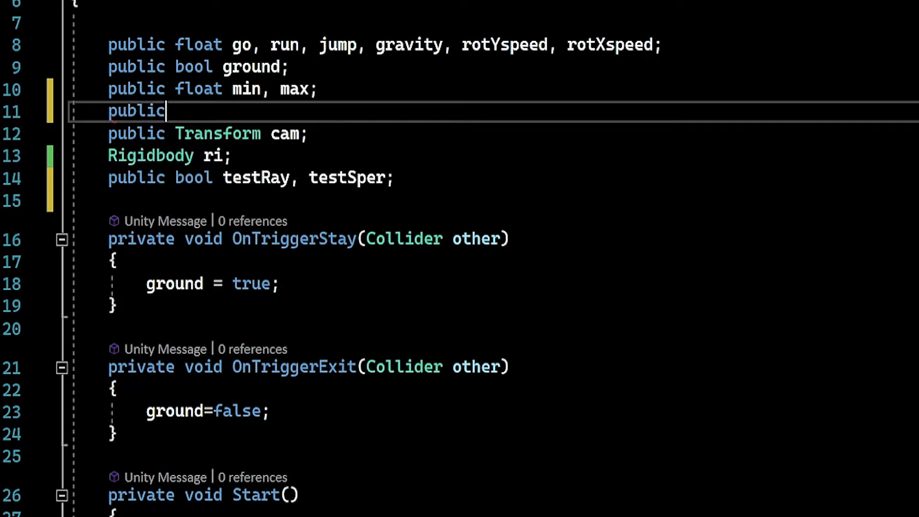
{"action": "type", "text": " float hit"}
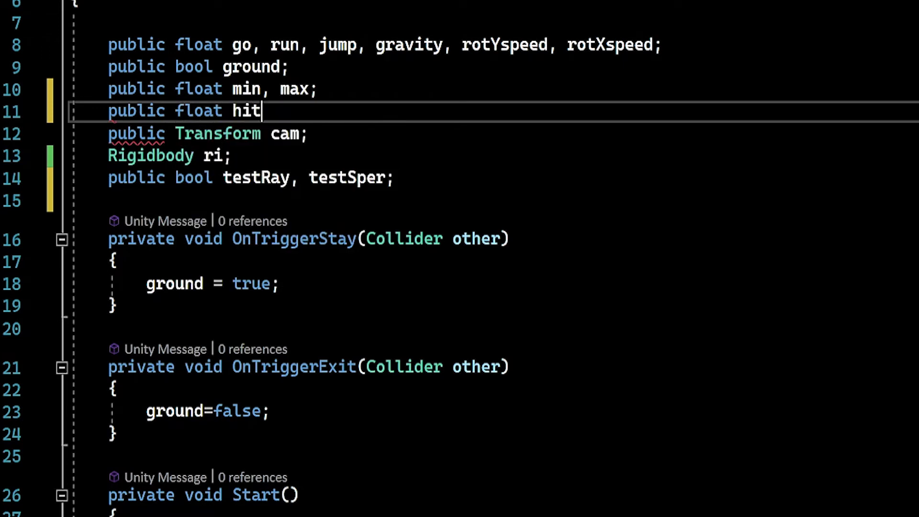
{"action": "type", "text": "dtance"}
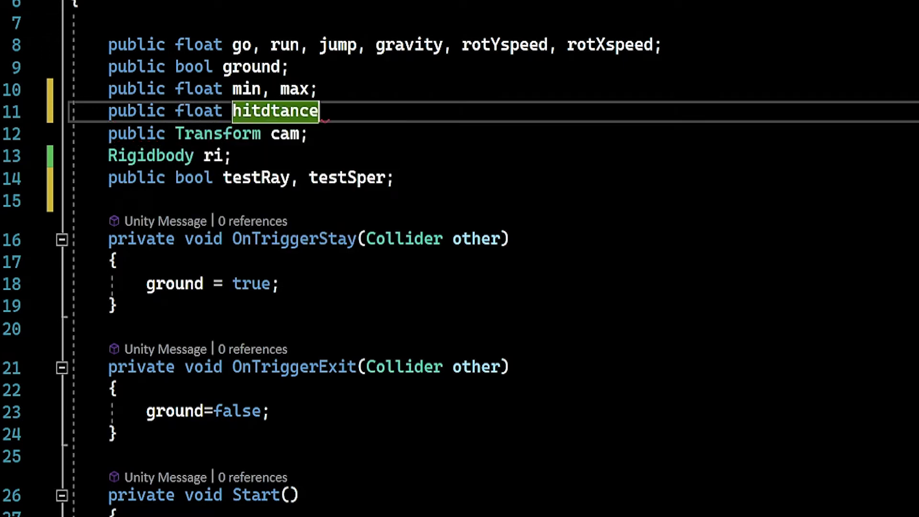
{"action": "key", "text": "Left"}
{"action": "key", "text": "Left"}
{"action": "key", "text": "Left"}
{"action": "type", "text": "s"}
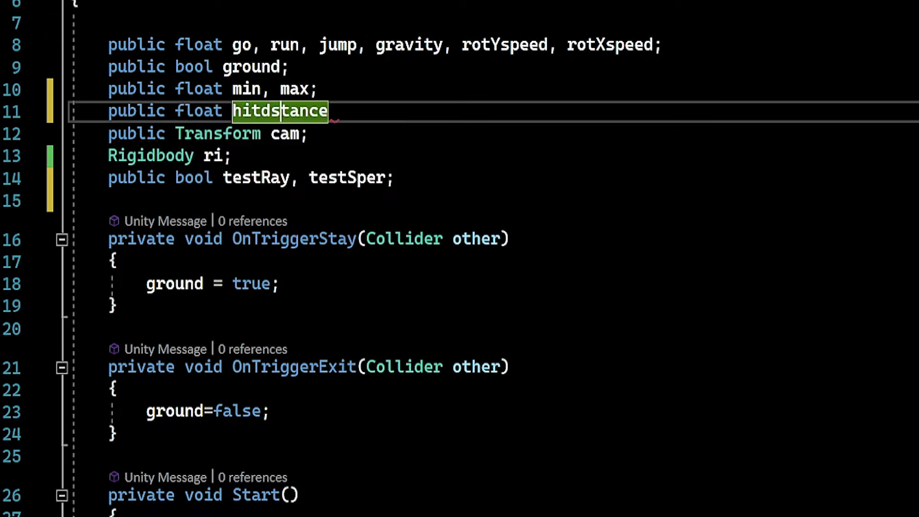
{"action": "type", "text": "i"}
{"action": "key", "text": "BackSpace"}
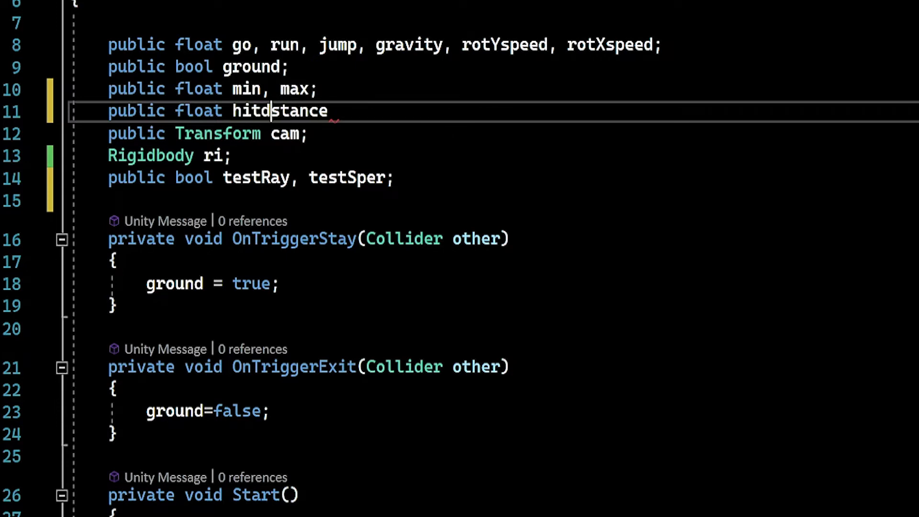
{"action": "type", "text": "i"}
{"action": "key", "text": "Right"}
{"action": "key", "text": "Right"}
{"action": "key", "text": "Right"}
{"action": "key", "text": "Right"}
{"action": "key", "text": "Right"}
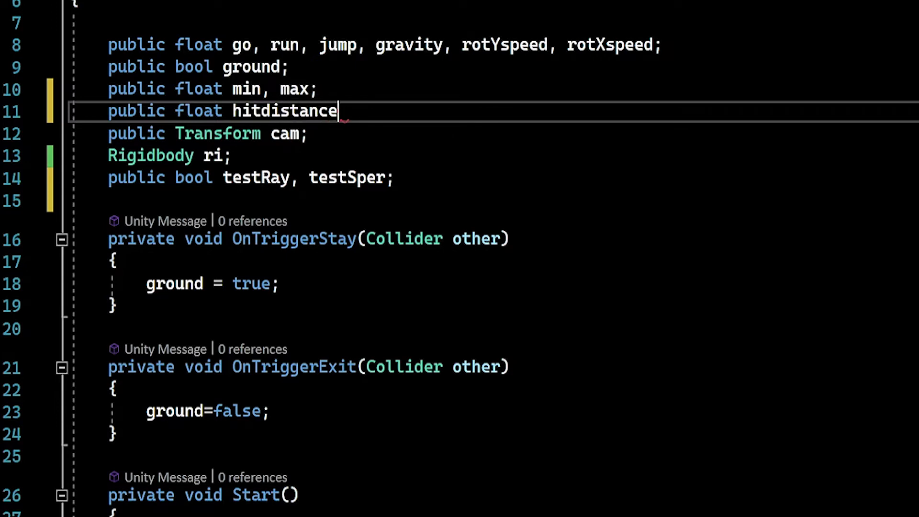
{"action": "type", "text": ";"}
Extend that declaration with a second field, hitradius
{"action": "key", "text": "ctrl+shift+Left"}
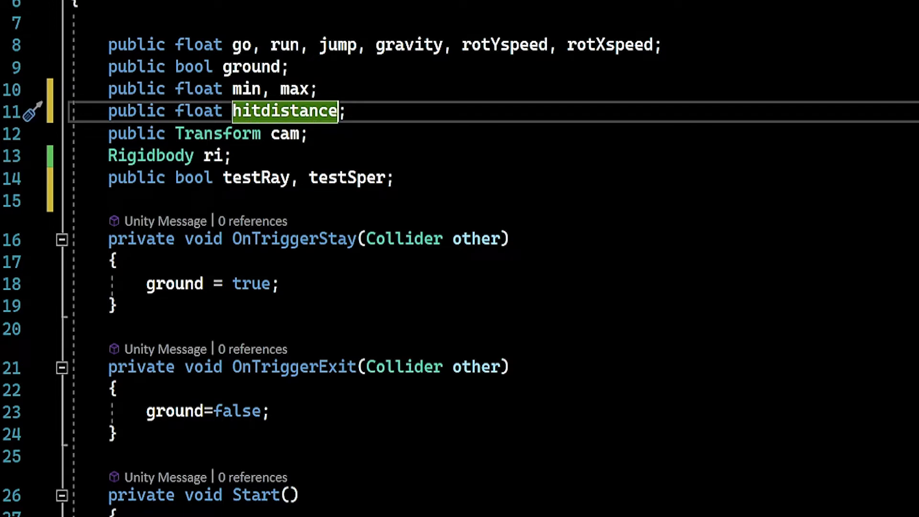
{"action": "key", "text": "Return"}
{"action": "type", "text": ", "}
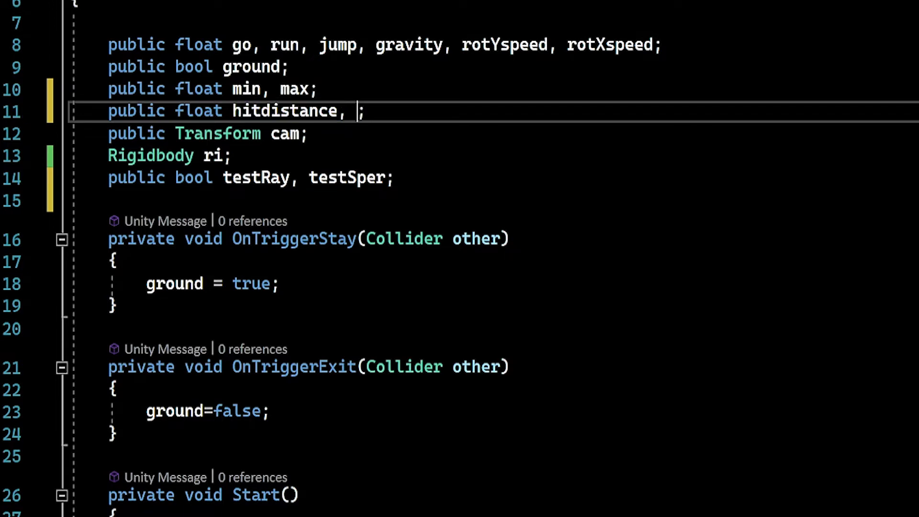
{"action": "type", "text": "hitr"}
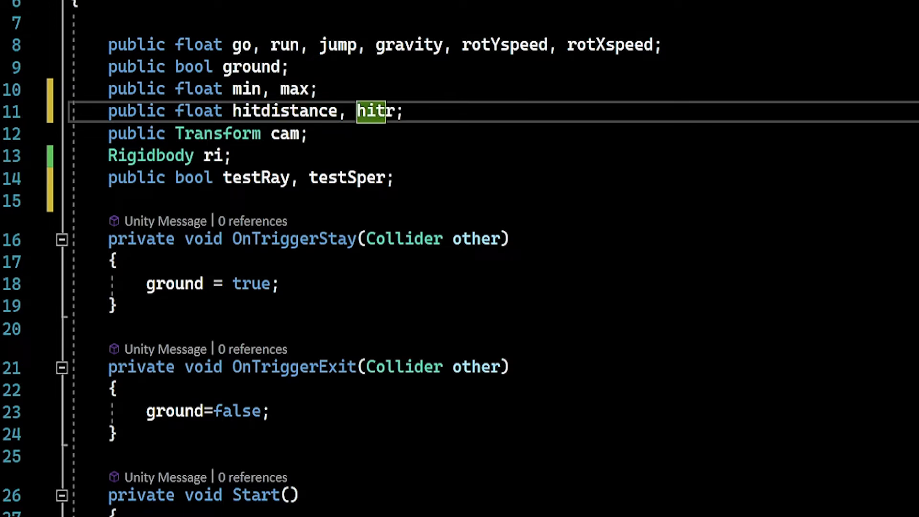
{"action": "type", "text": "adius"}
{"action": "key", "text": "Down"}
{"action": "key", "text": "Down"}
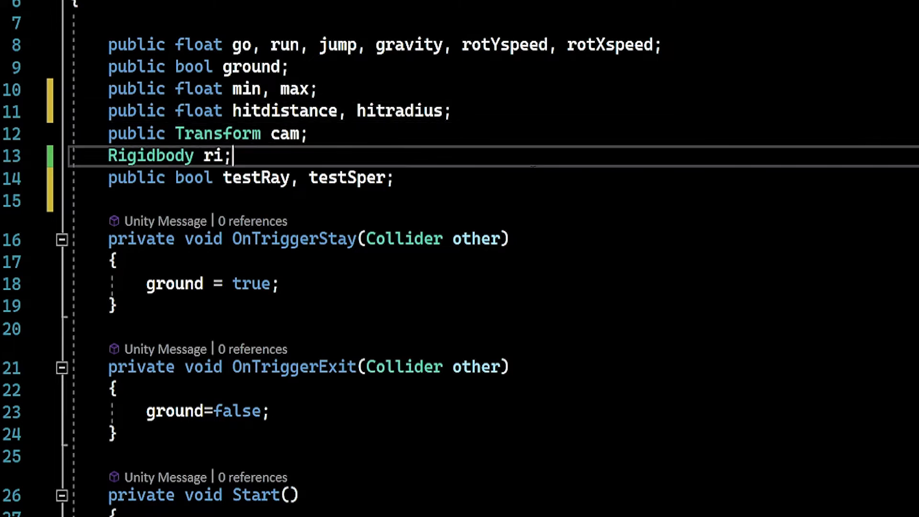
{"action": "key", "text": "Up"}
{"action": "key", "text": "Down"}
{"action": "key", "text": "Down"}
{"action": "key", "text": "Up"}
{"action": "key", "text": "Up"}
{"action": "key", "text": "Down"}
{"action": "key", "text": "Down"}
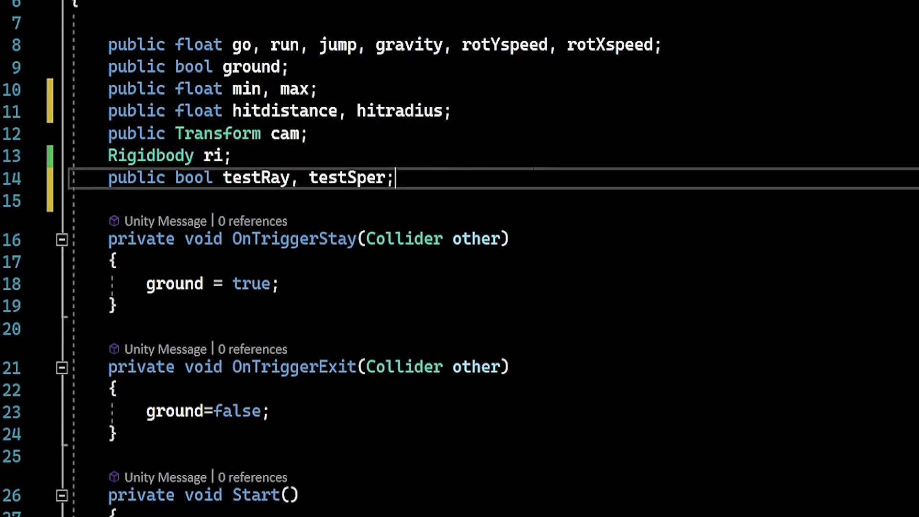
Insert an empty Update method below the Start method
{"action": "scroll", "coordinate": [460, 259], "scroll_direction": "down", "scroll_amount": 4}
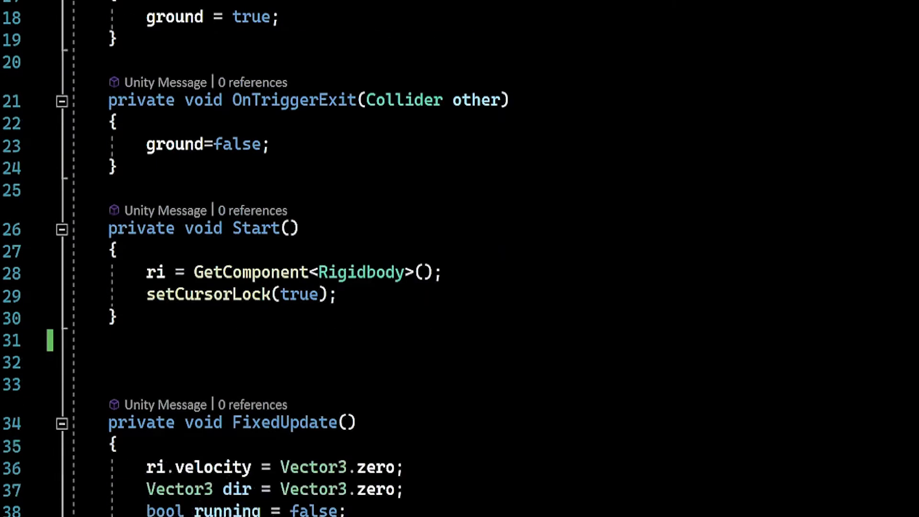
{"action": "left_click", "coordinate": [108, 340]}
{"action": "scroll", "coordinate": [460, 259], "scroll_direction": "down", "scroll_amount": 1}
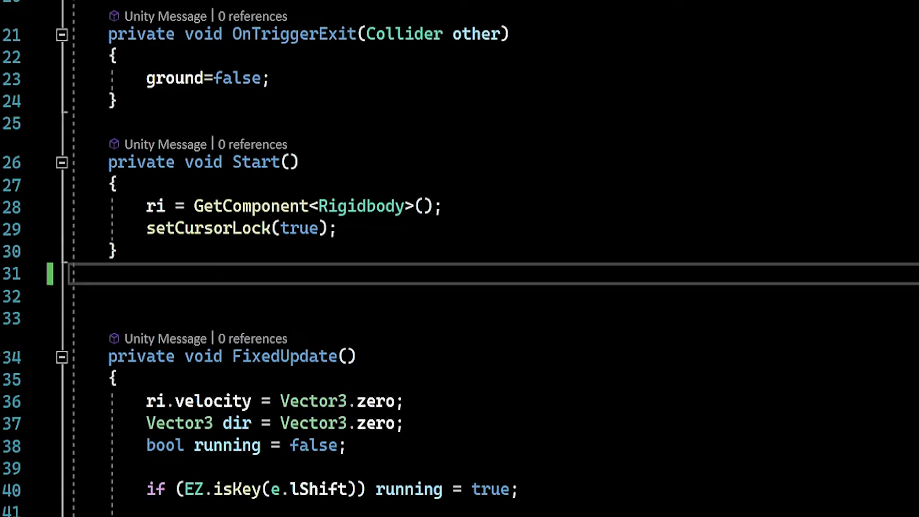
{"action": "key", "text": "Return"}
{"action": "type", "text": "void u"}
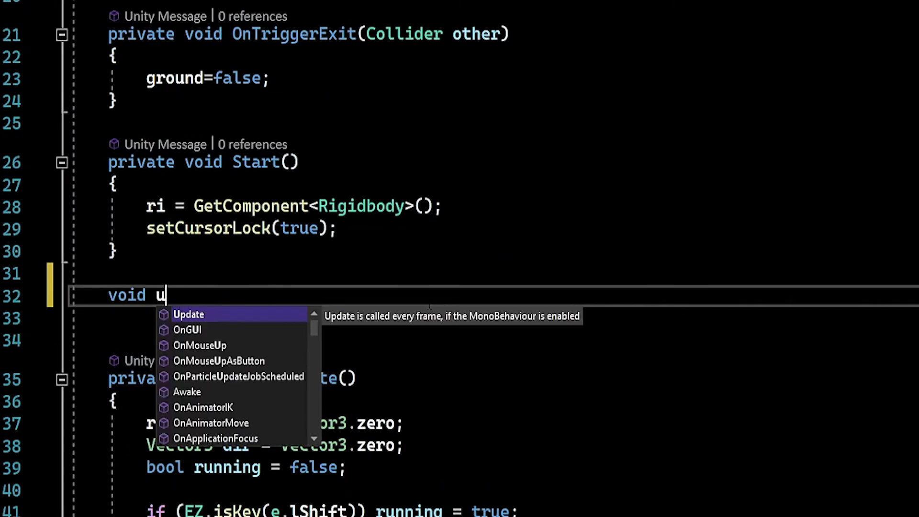
{"action": "key", "text": "Tab"}
Add an if (EZ.isMouseDown(0)) block with an open body inside Update
{"action": "type", "text": "if"}
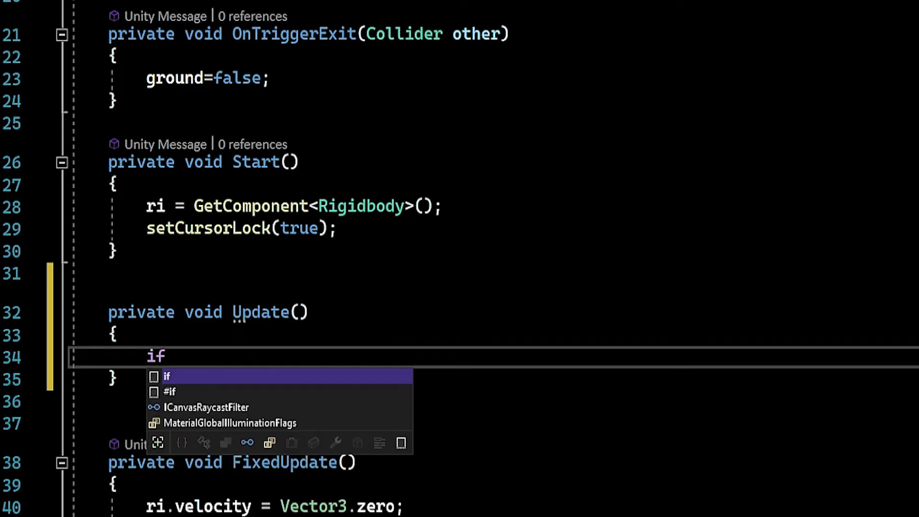
{"action": "type", "text": "(EZ."}
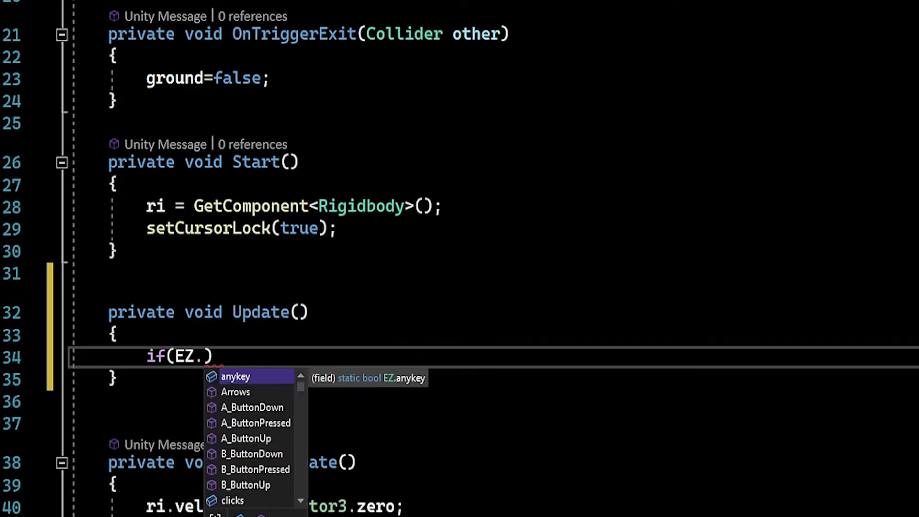
{"action": "type", "text": "ism"}
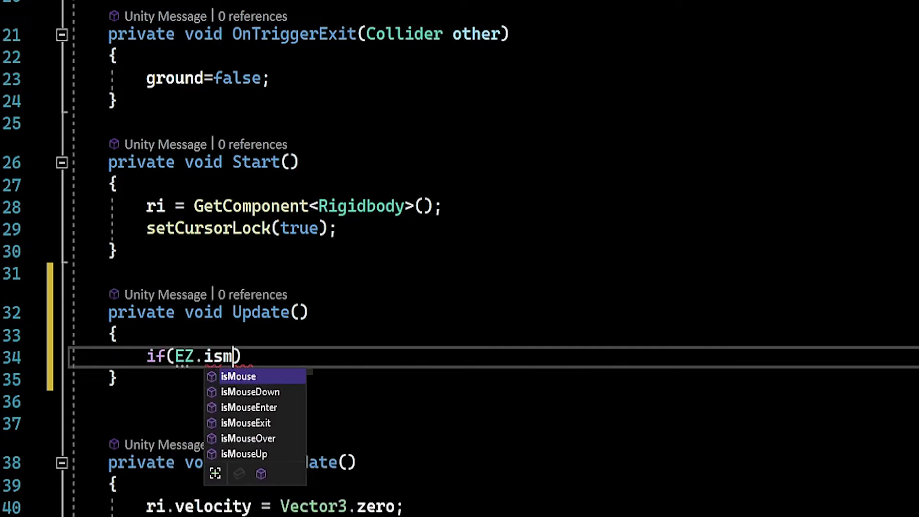
{"action": "key", "text": "Down"}
{"action": "key", "text": "Tab"}
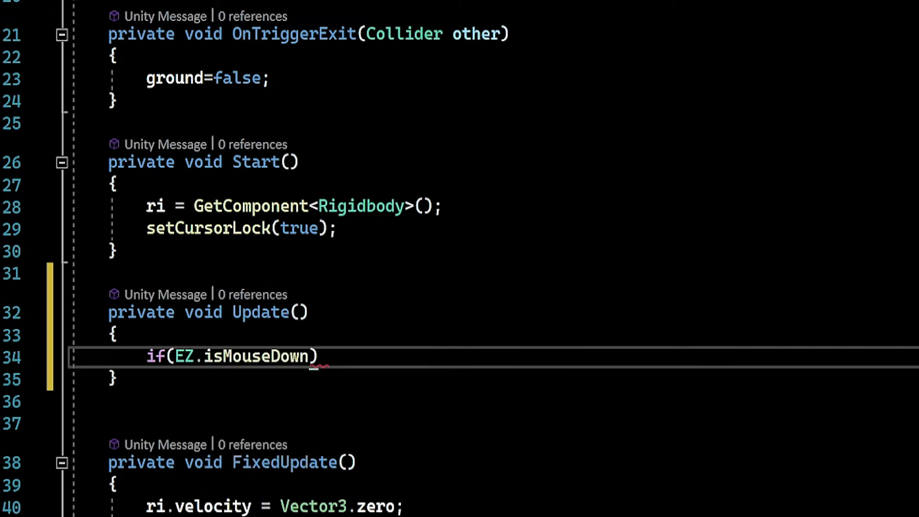
{"action": "type", "text": "(0))"}
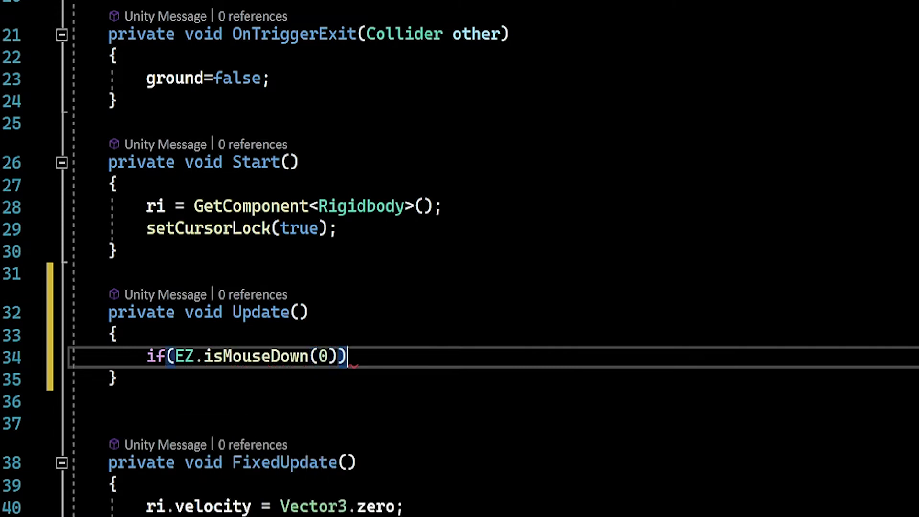
{"action": "type", "text": "{"}
{"action": "key", "text": "Return"}
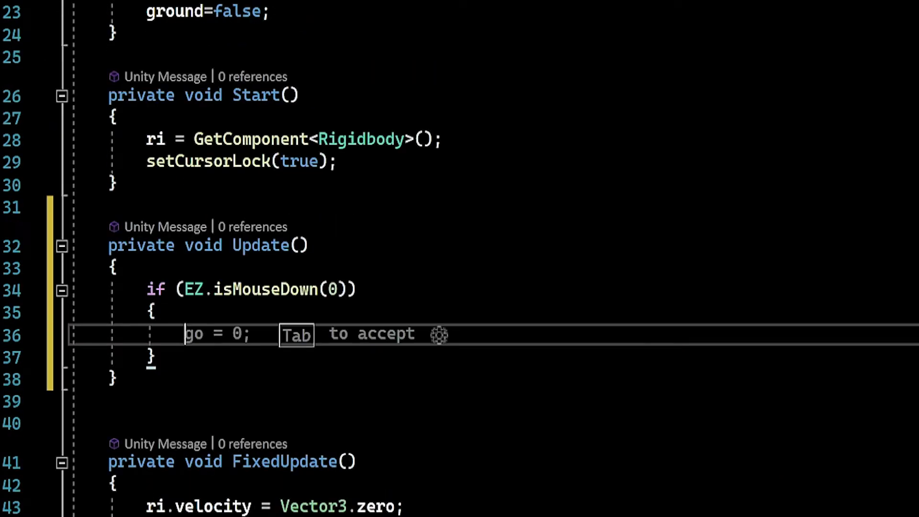
Nest an if (testRay) block inside the mouse check
{"action": "type", "text": "if(R"}
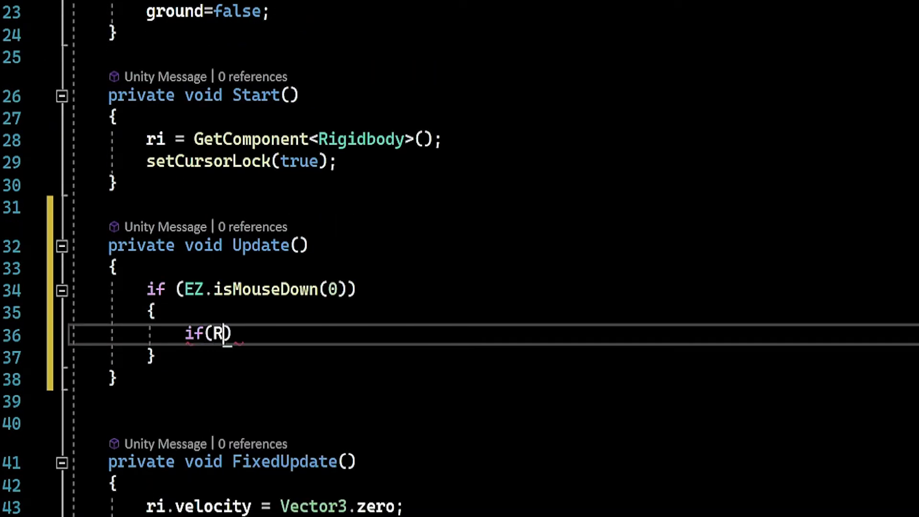
{"action": "key", "text": "BackSpace"}
{"action": "type", "text": "testra"}
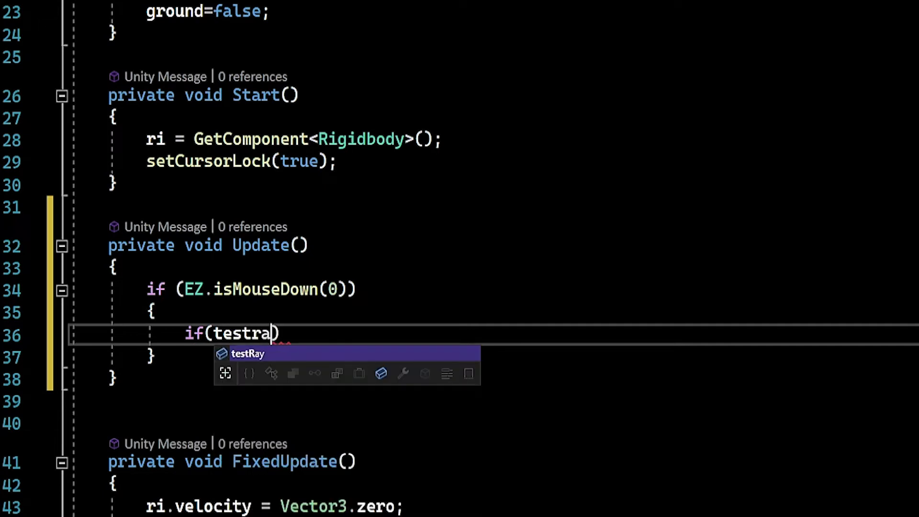
{"action": "key", "text": "Tab"}
{"action": "type", "text": ") {"}
{"action": "key", "text": "Return"}
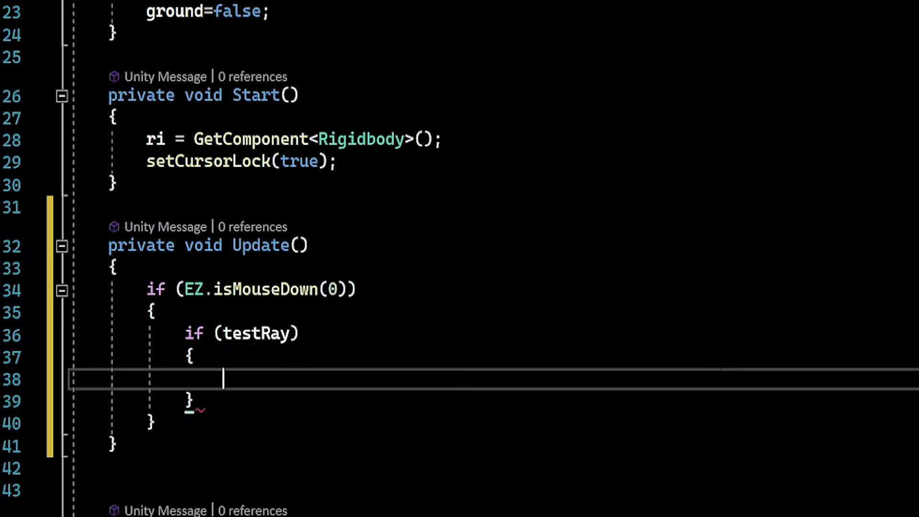
Declare RaycastHit hit; inside the testRay block
{"action": "scroll", "coordinate": [459, 258], "scroll_direction": "down", "scroll_amount": 1}
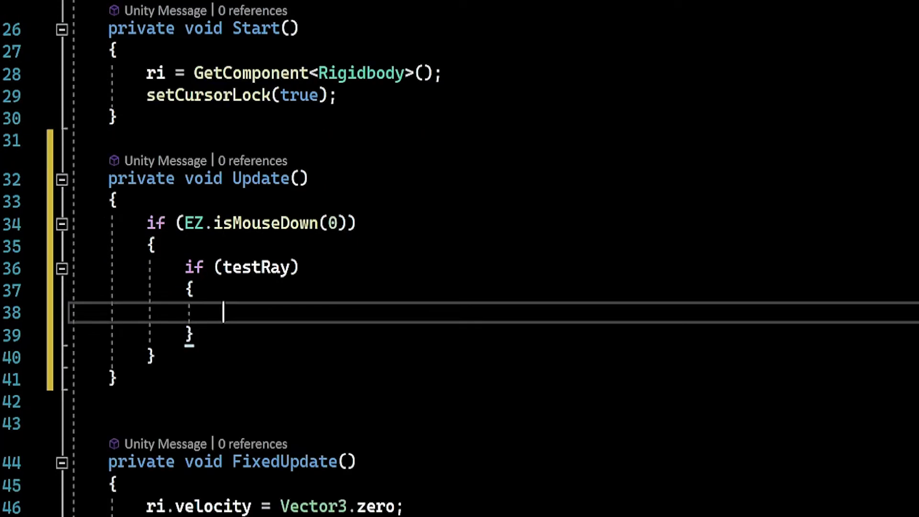
{"action": "type", "text": "Ray"}
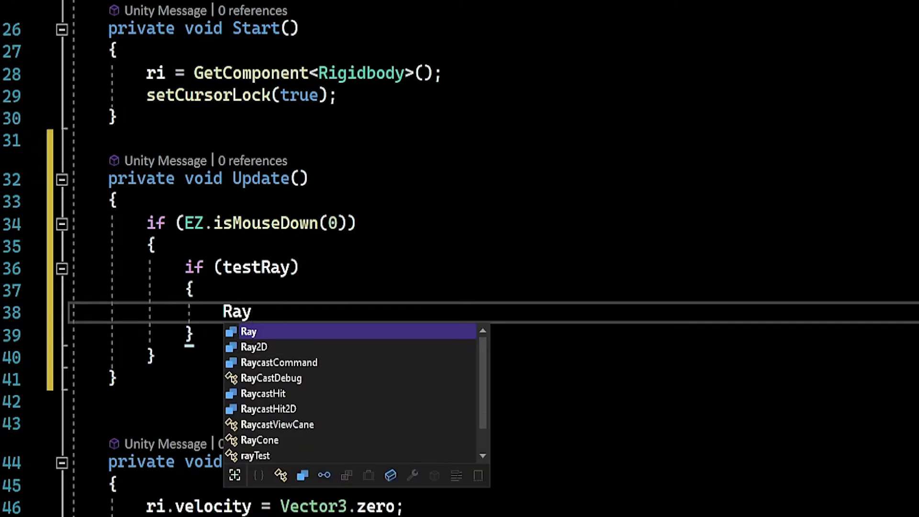
{"action": "type", "text": "c"}
{"action": "key", "text": "Down"}
{"action": "key", "text": "Tab"}
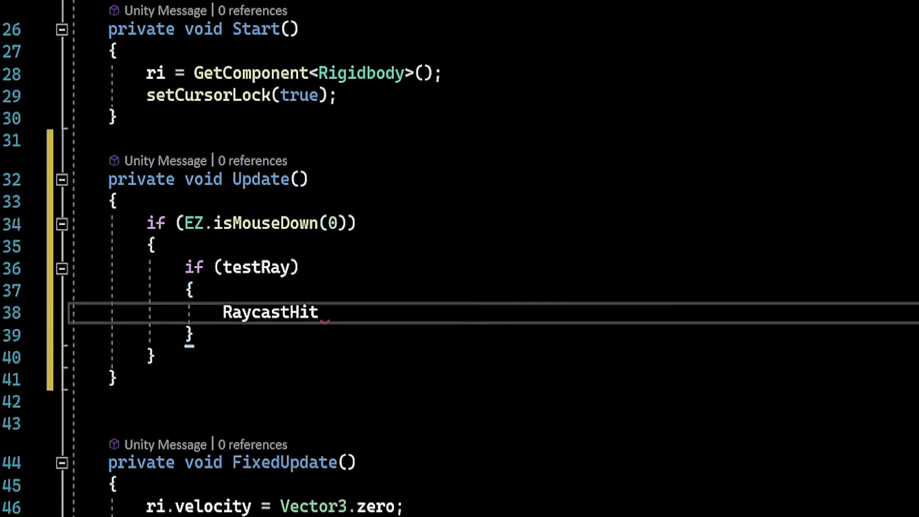
{"action": "type", "text": "hit;"}
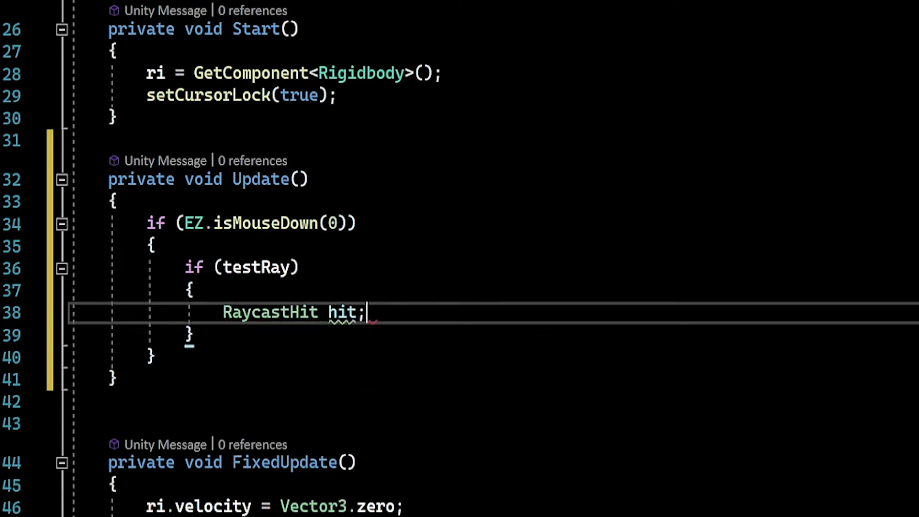
{"action": "key", "text": "Return"}
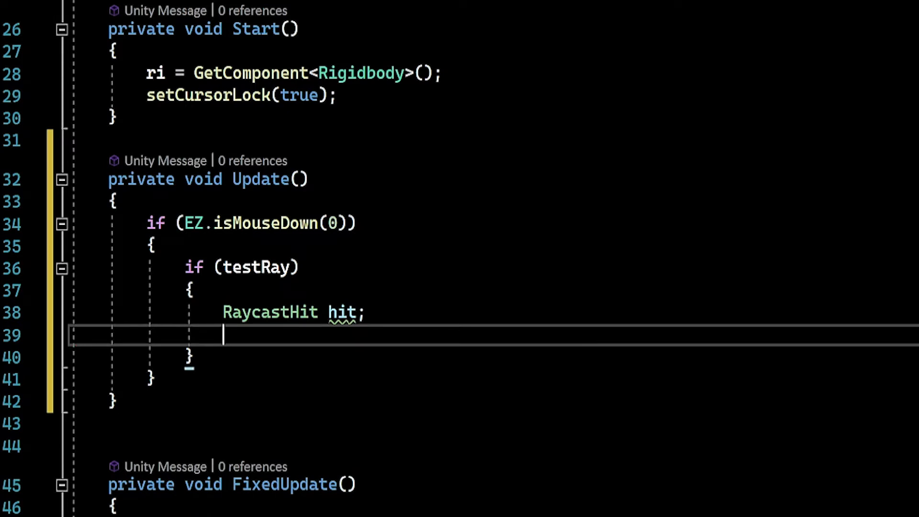
Begin Ray r = Camera.main.ScreenPointToRay(new Vector3(Screen.width/2, as the ray origin
{"action": "type", "text": "Ray"}
{"action": "type", "text": " r = "}
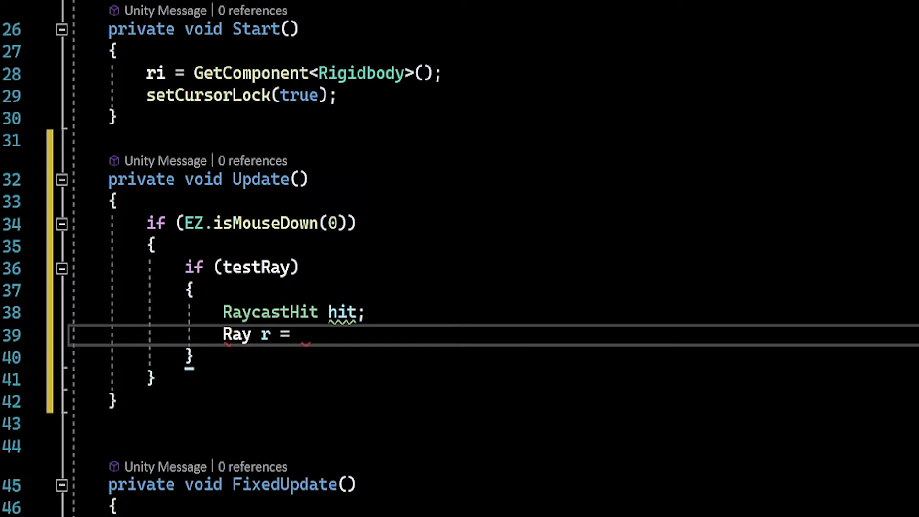
{"action": "type", "text": "Cam"}
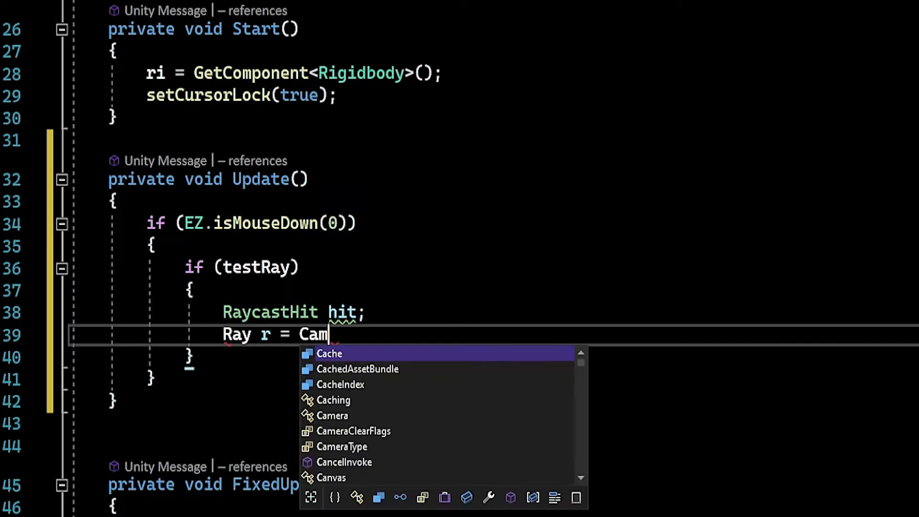
{"action": "type", "text": "era."}
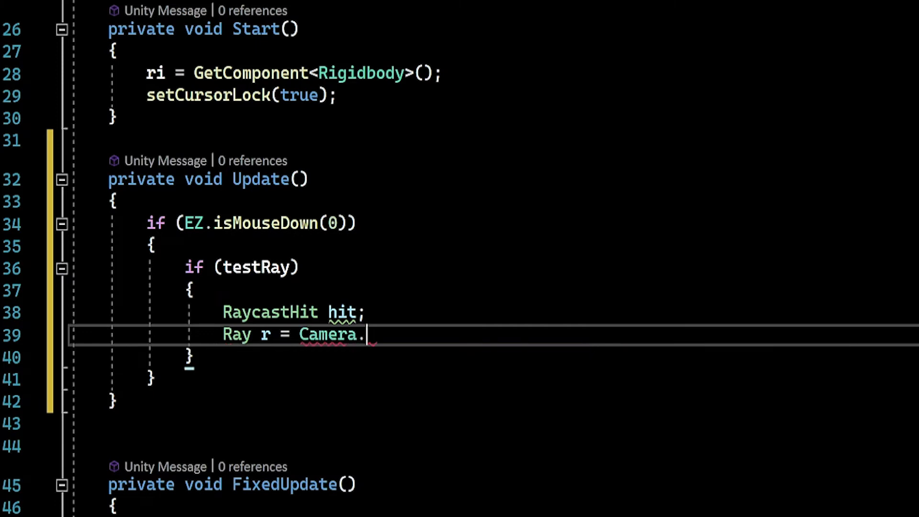
{"action": "type", "text": "ma"}
{"action": "key", "text": "Tab"}
{"action": "type", "text": "."}
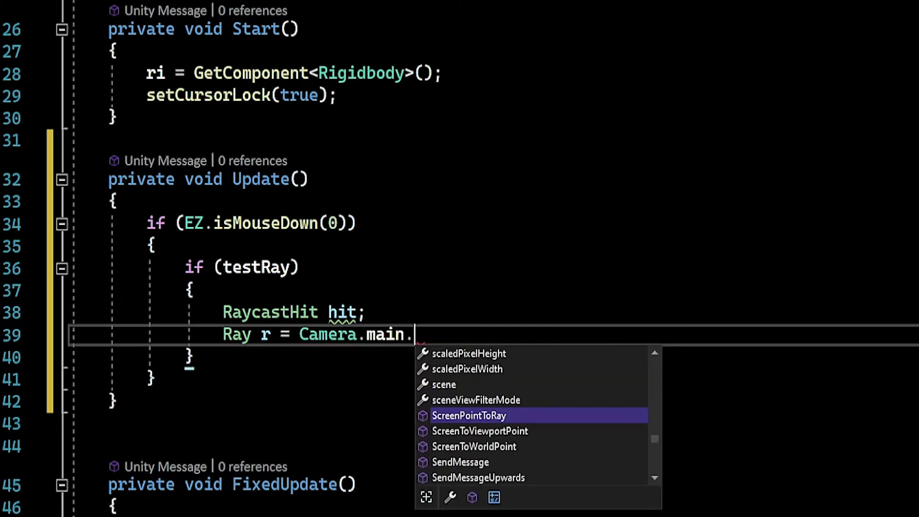
{"action": "key", "text": "Tab"}
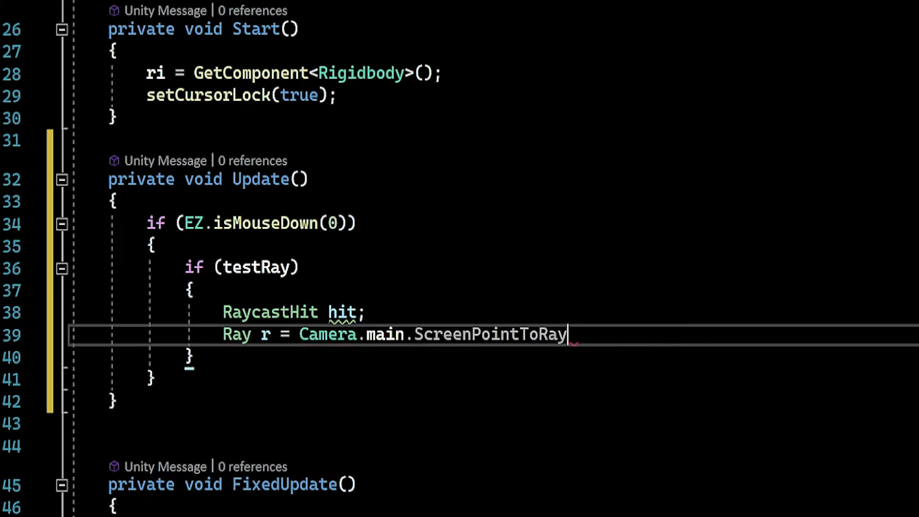
{"action": "type", "text": "("}
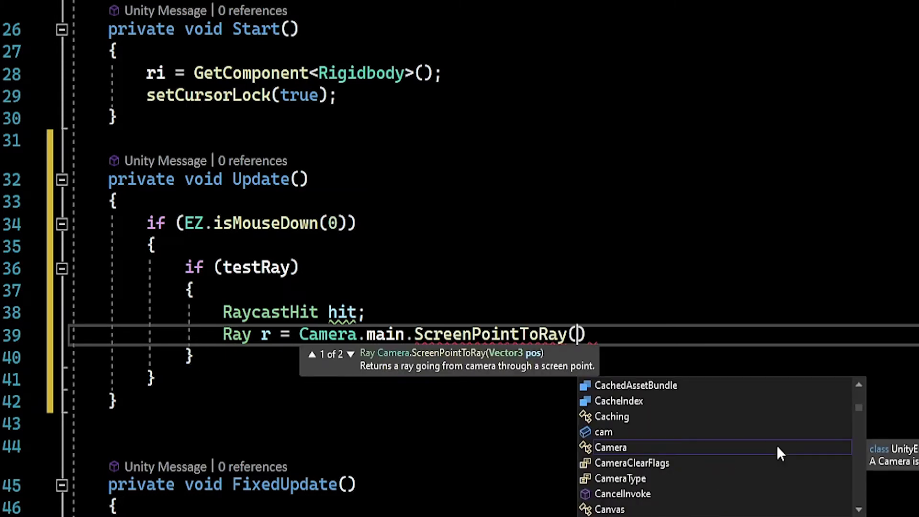
{"action": "type", "text": "new V"}
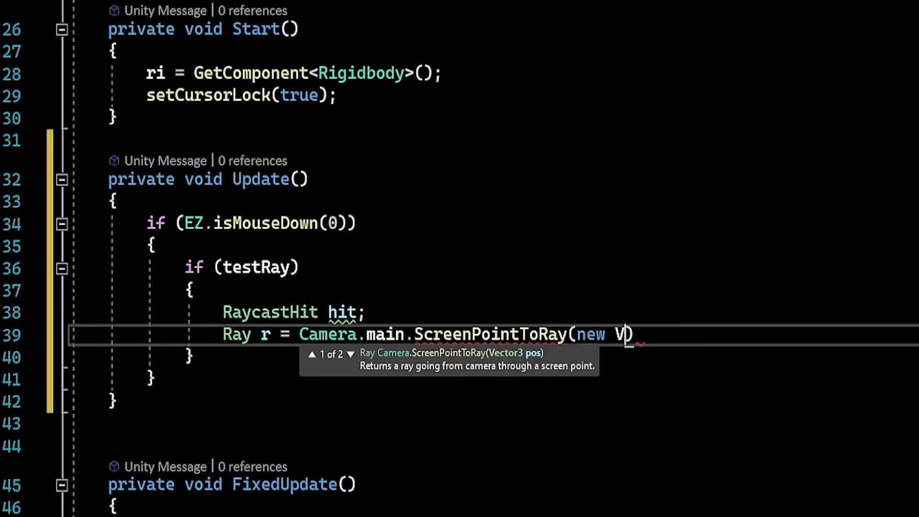
{"action": "type", "text": "ec"}
{"action": "key", "text": "Tab"}
{"action": "type", "text": "("}
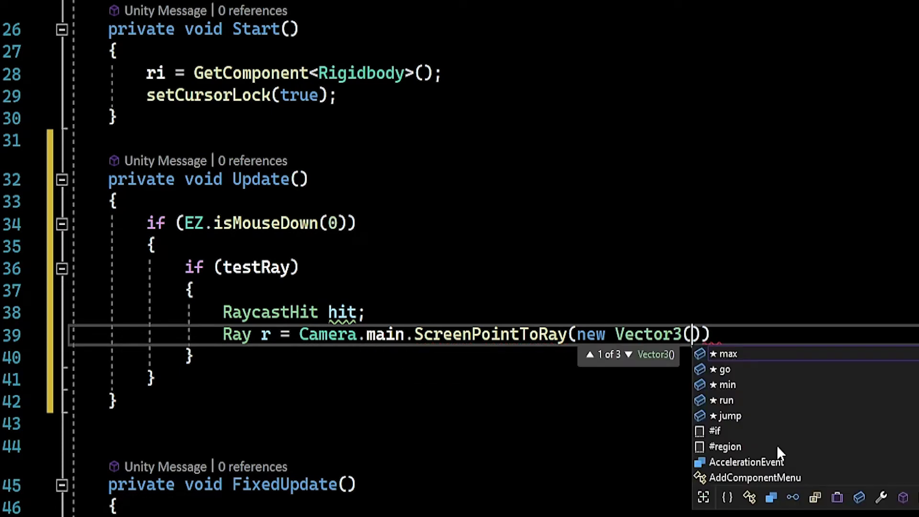
{"action": "type", "text": "Sc"}
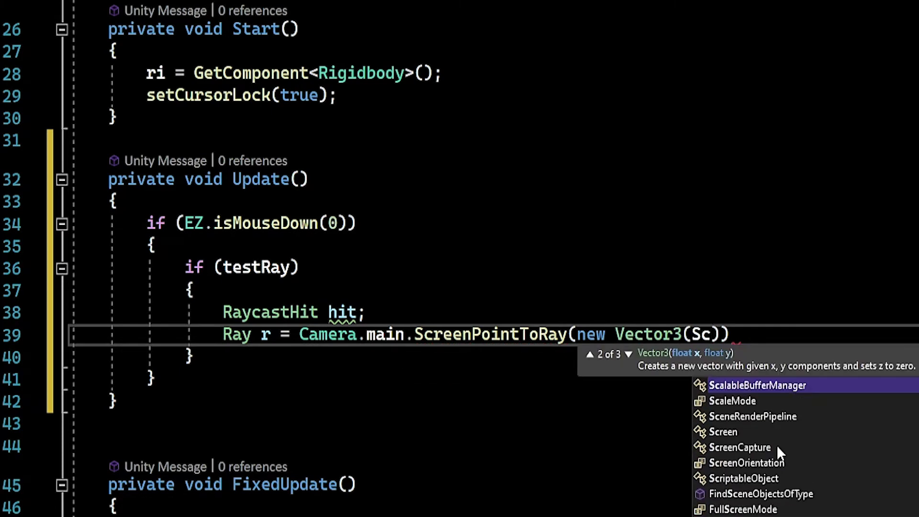
{"action": "type", "text": "ree"}
{"action": "key", "text": "Tab"}
{"action": "type", "text": ".w"}
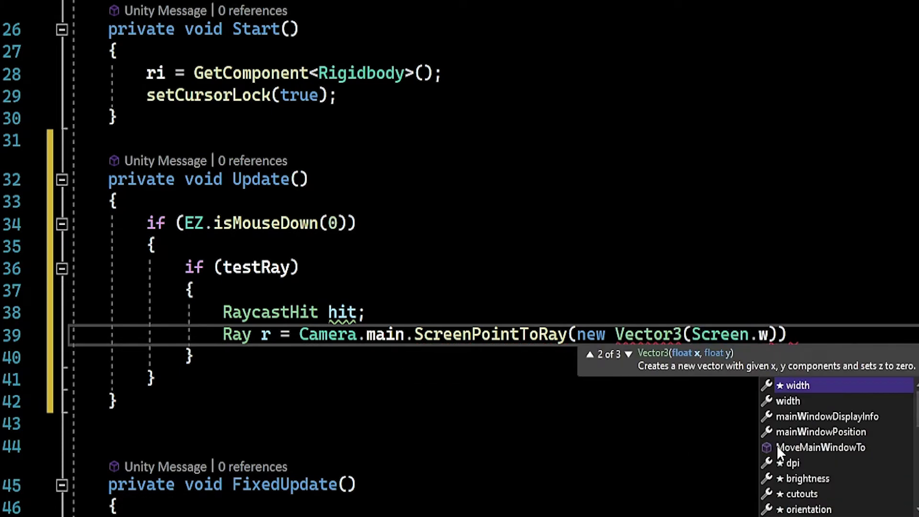
{"action": "key", "text": "Tab"}
{"action": "type", "text": "/2"}
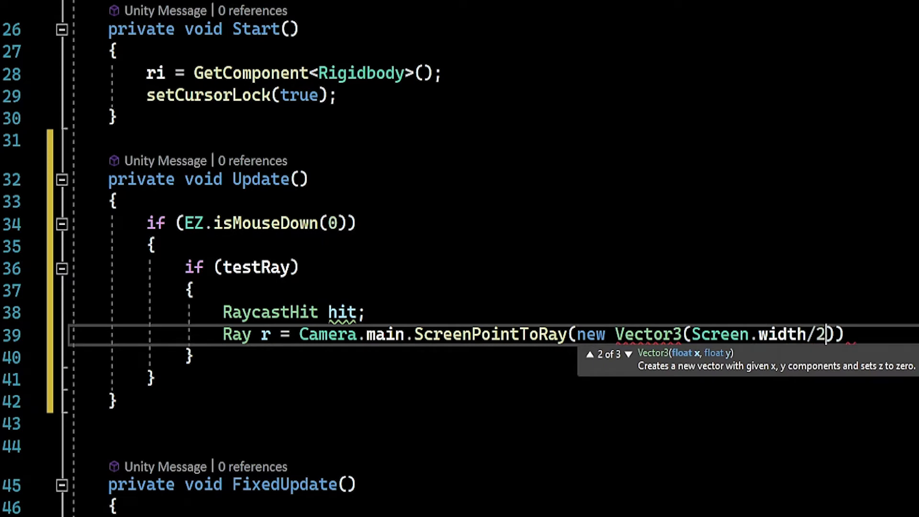
{"action": "type", "text": ","}
Finish the ray with Screen.height/2 and Camera.main.nearClipPlane, closing the statement
{"action": "key", "text": "Return"}
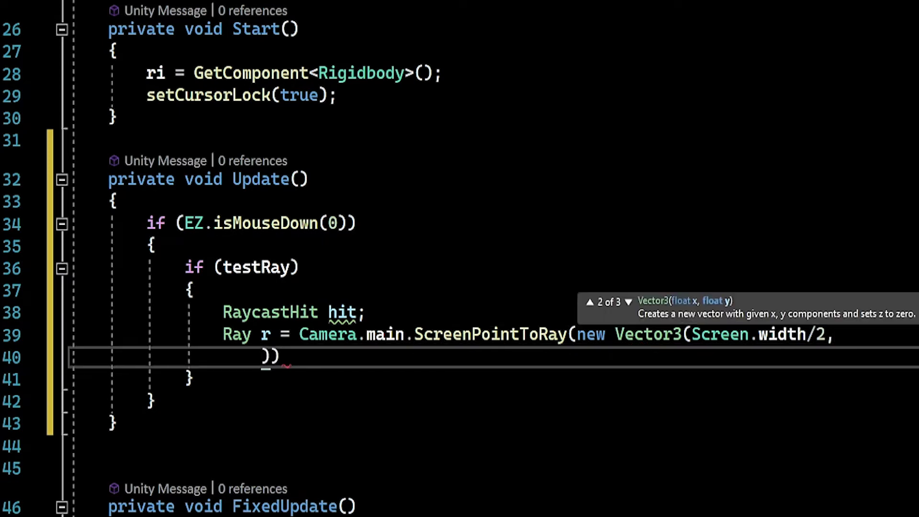
{"action": "type", "text": "Screen"}
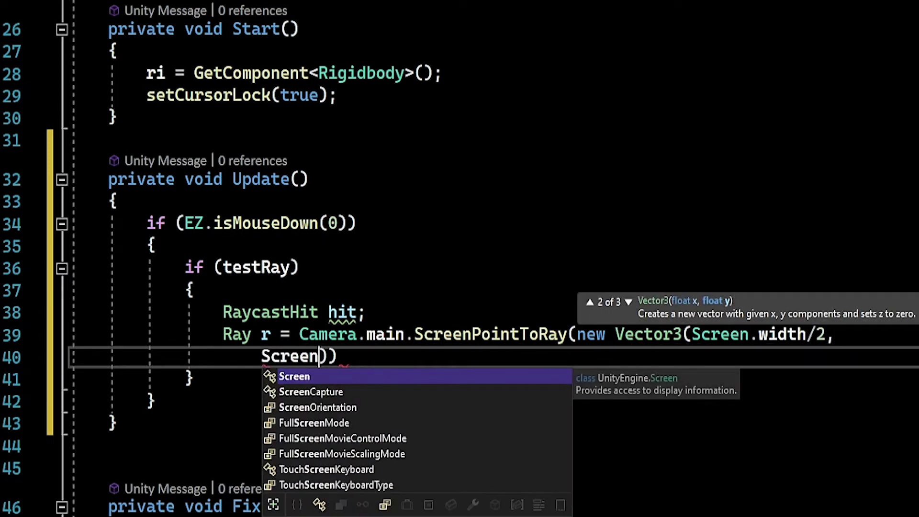
{"action": "type", "text": ".height"}
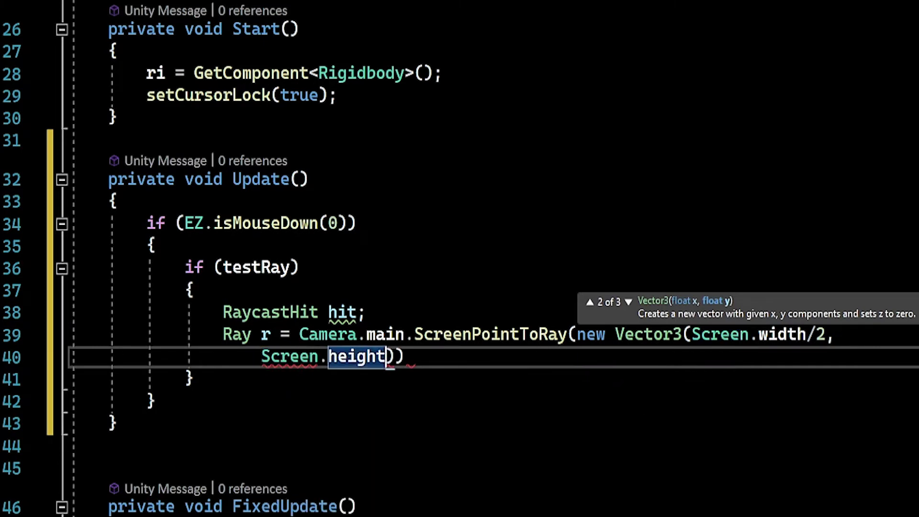
{"action": "type", "text": "/2,"}
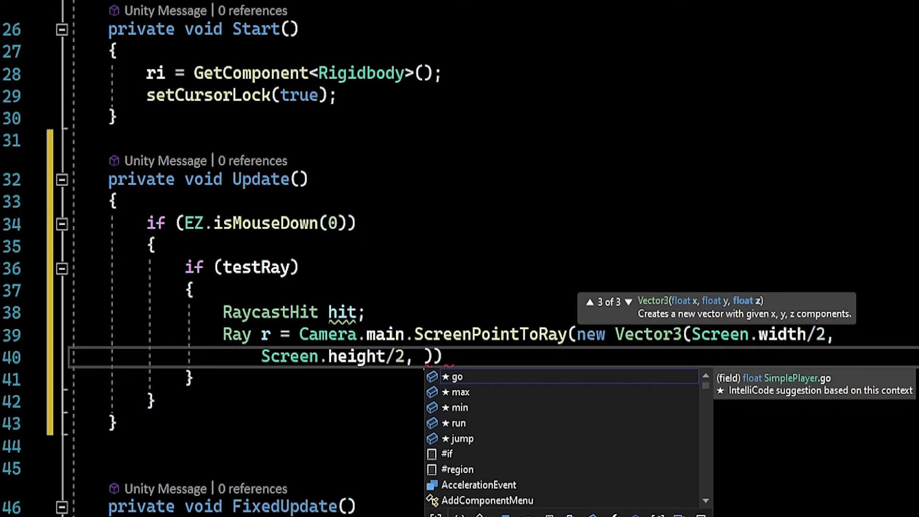
{"action": "type", "text": " Camera."}
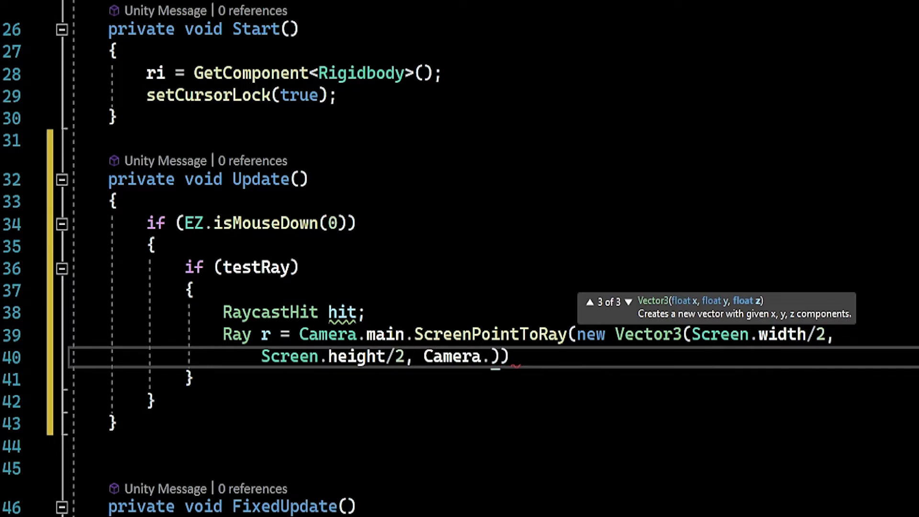
{"action": "type", "text": "main."}
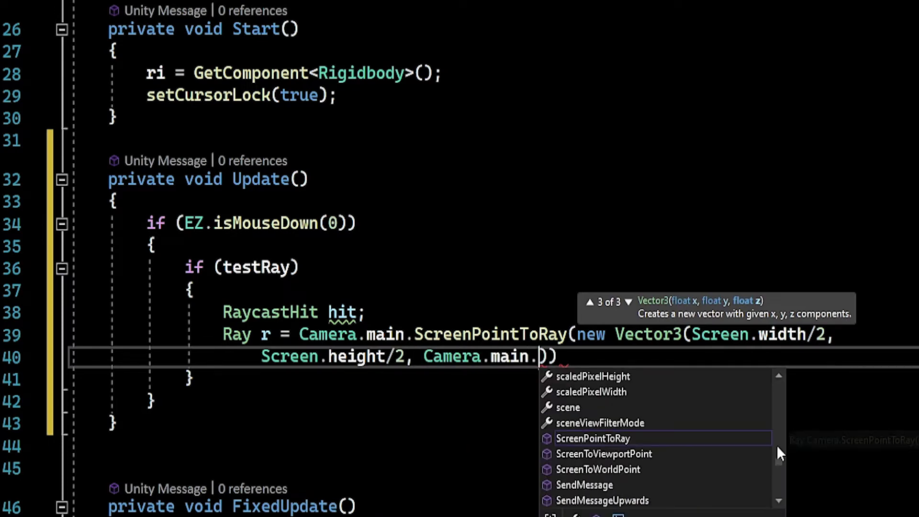
{"action": "type", "text": "ne"}
{"action": "key", "text": "Tab"}
{"action": "type", "text": ")"}
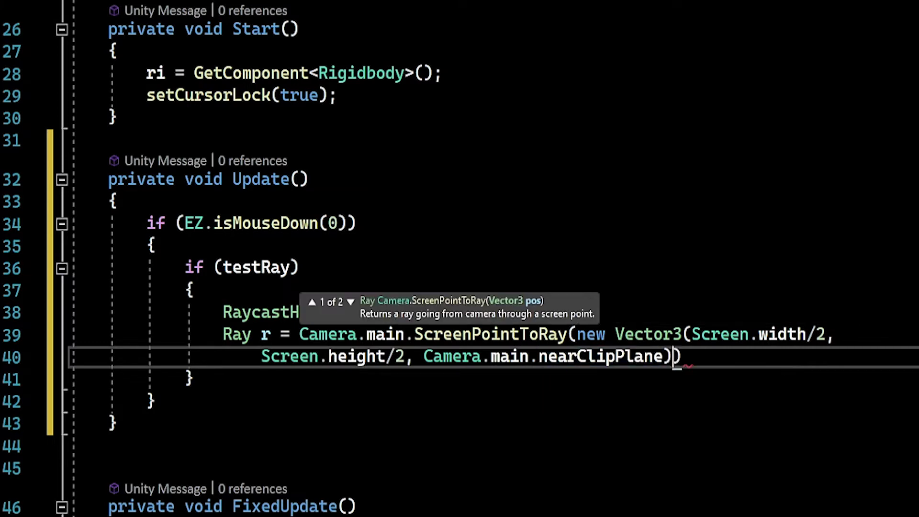
{"action": "type", "text": ")"}
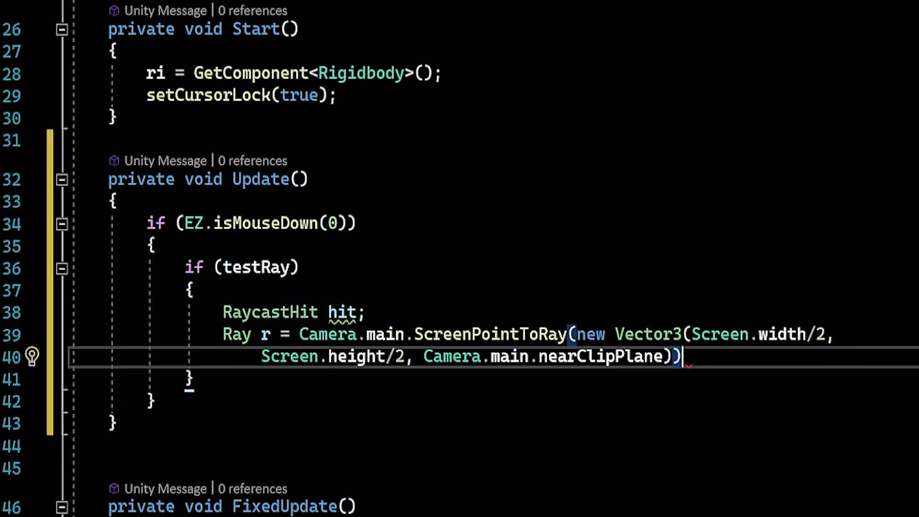
{"action": "type", "text": ";"}
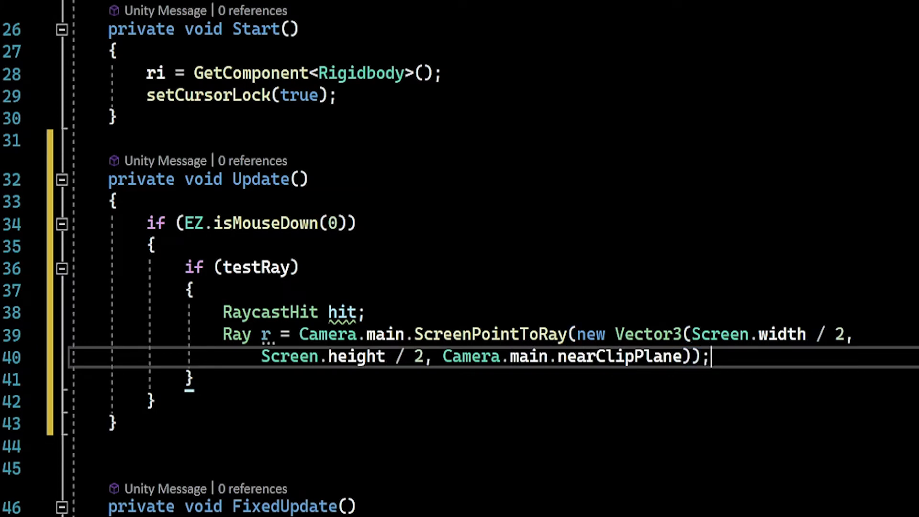
{"action": "key", "text": "Return"}
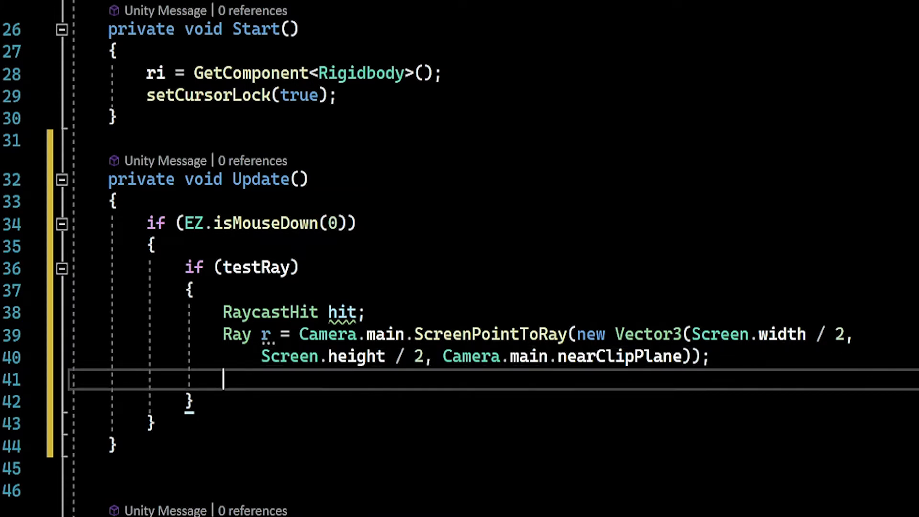
Below the ray line, start an if statement calling Physics.Raycast
{"action": "key", "text": "Return"}
{"action": "key", "text": "Up"}
{"action": "key", "text": "Down"}
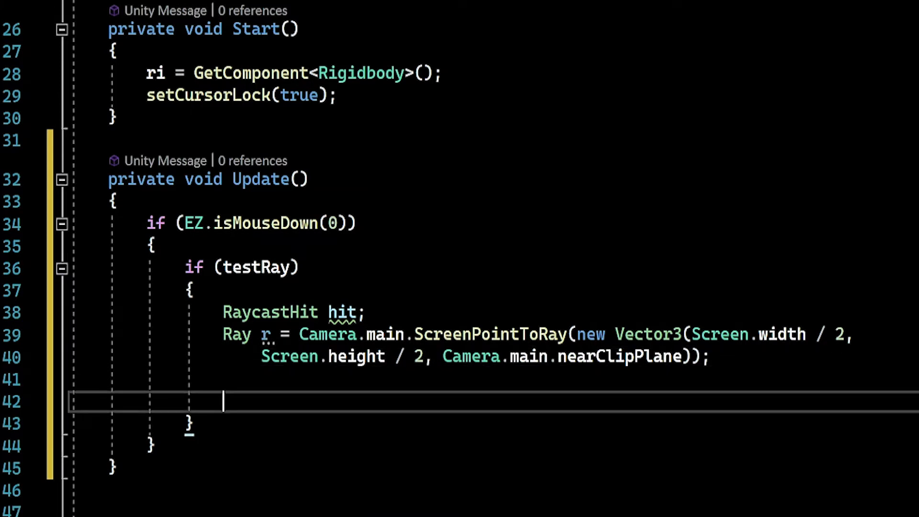
{"action": "key", "text": "Up"}
{"action": "key", "text": "Return"}
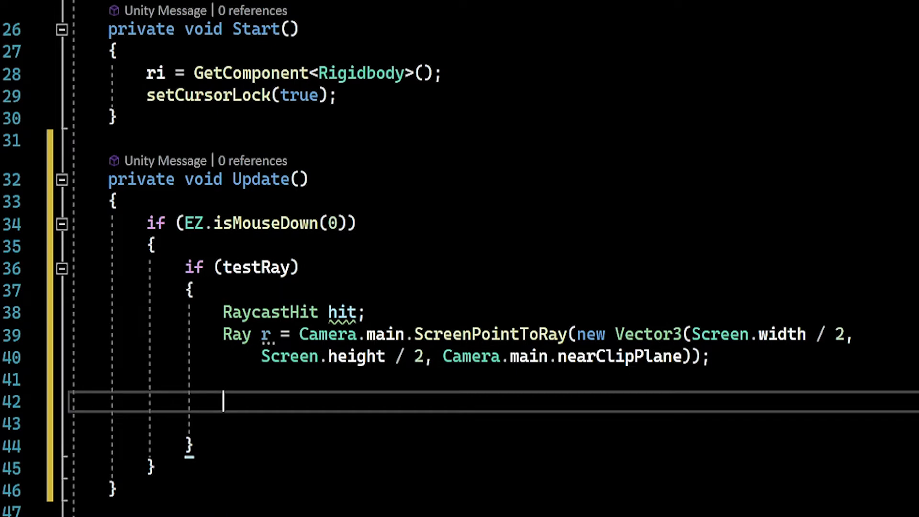
{"action": "type", "text": "if"}
{"action": "key", "text": "Escape"}
{"action": "type", "text": "("}
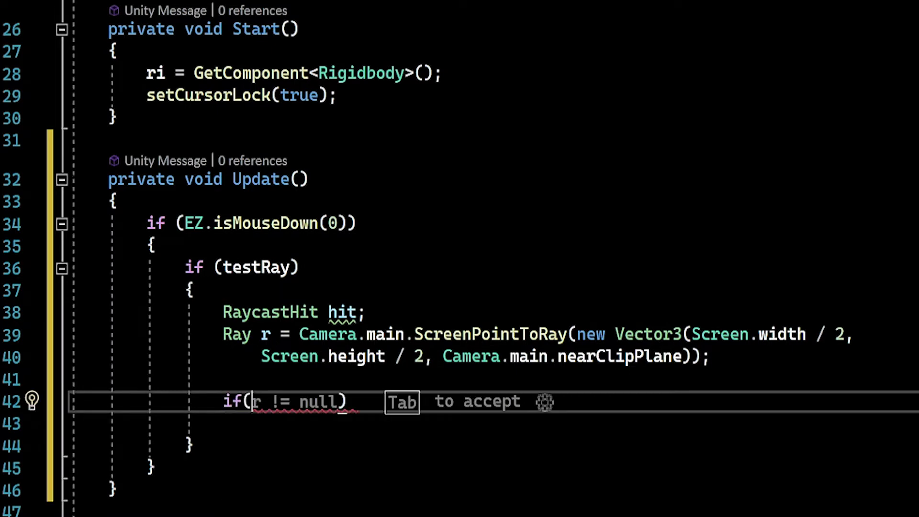
{"action": "type", "text": "Phy"}
{"action": "key", "text": "Down"}
{"action": "key", "text": "Down"}
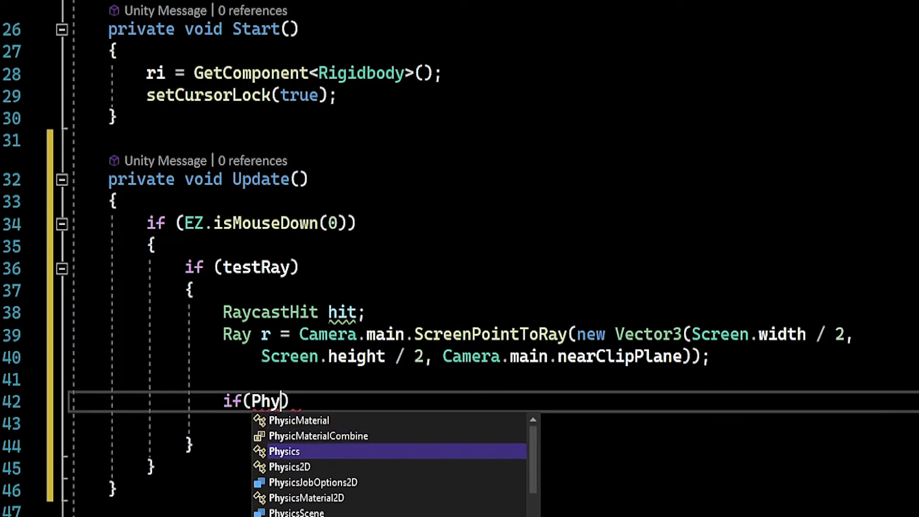
{"action": "key", "text": "Tab"}
{"action": "type", "text": "."}
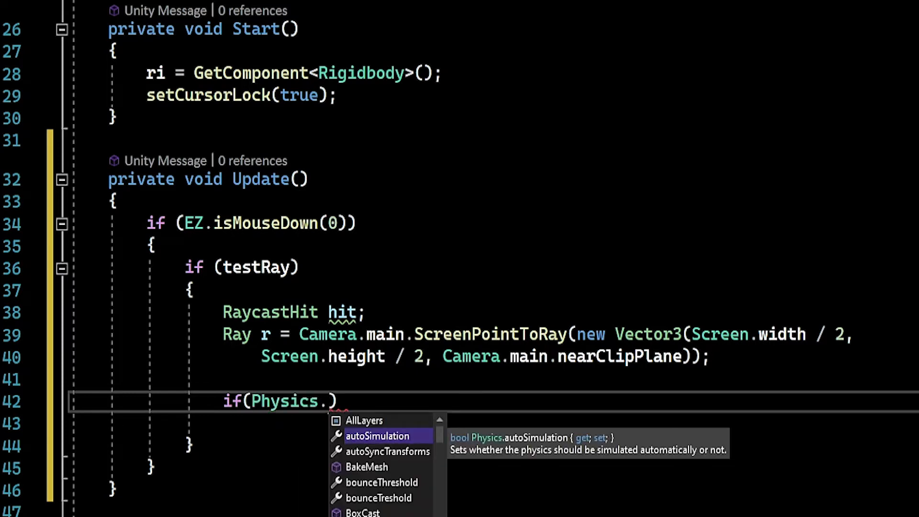
{"action": "type", "text": "ra"}
{"action": "key", "text": "Tab"}
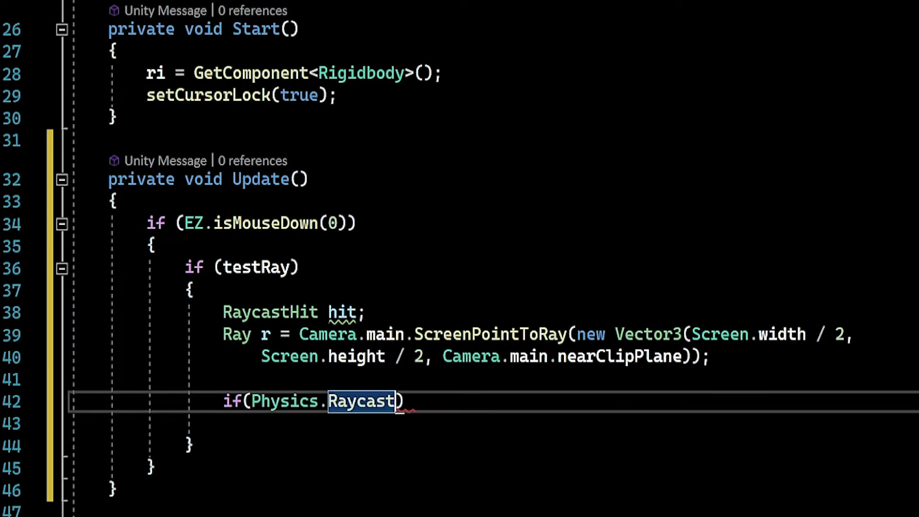
Fill in the Raycast arguments r, out hit, hitdistance
{"action": "key", "text": "Delete"}
{"action": "type", "text": "/("}
{"action": "key", "text": "BackSpace"}
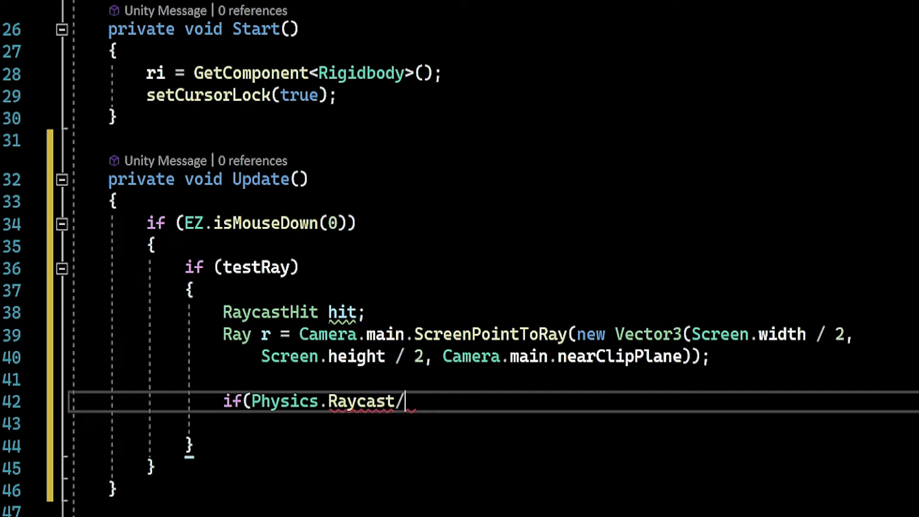
{"action": "key", "text": "BackSpace"}
{"action": "type", "text": "(r, "}
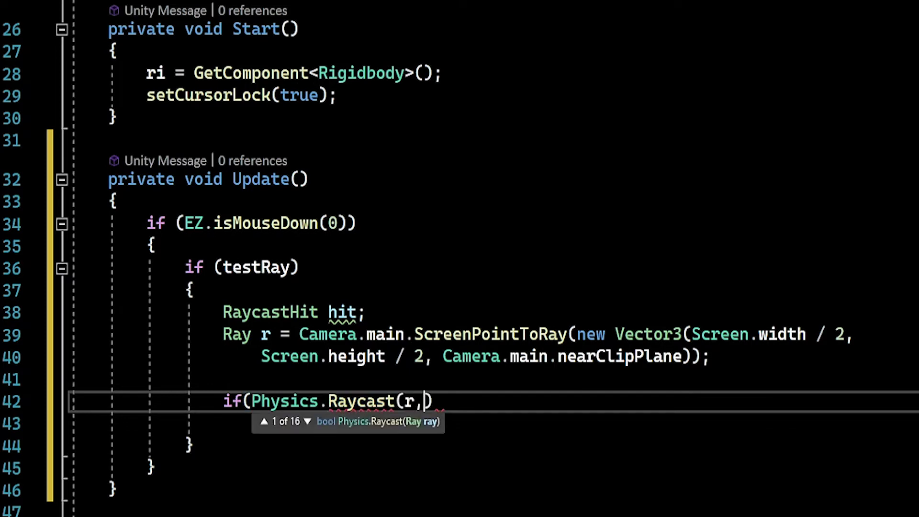
{"action": "type", "text": "out h"}
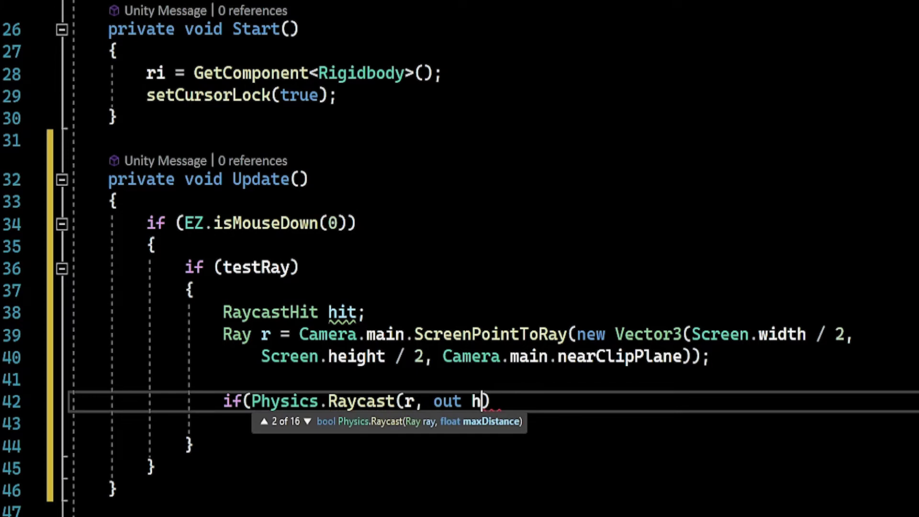
{"action": "type", "text": "it, "}
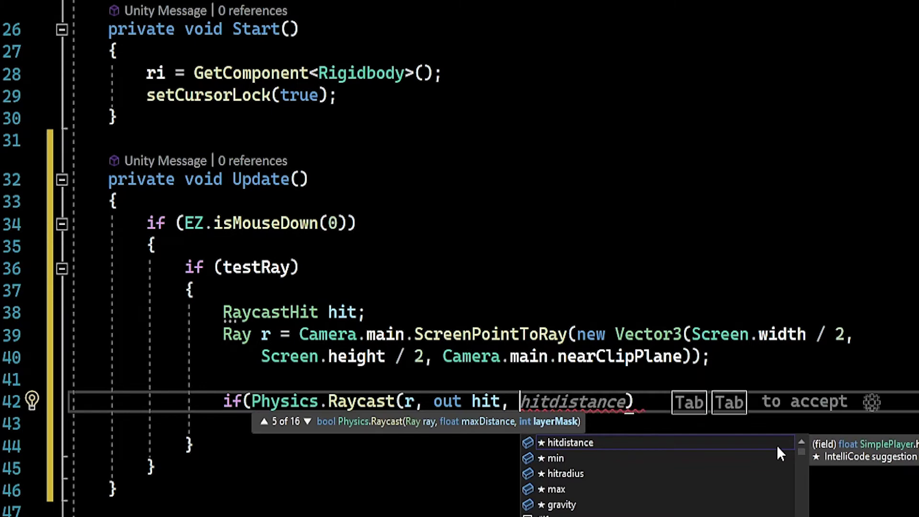
{"action": "type", "text": "hitd"}
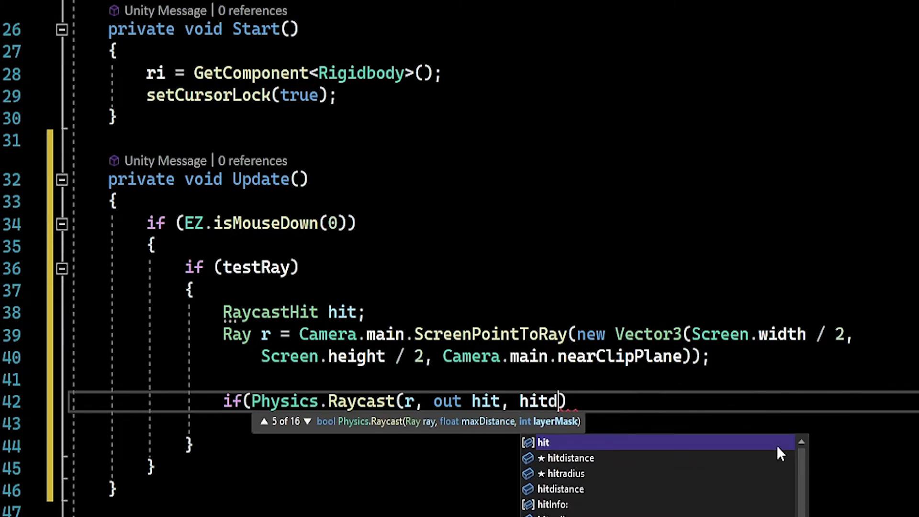
{"action": "key", "text": "Tab"}
{"action": "type", "text": "{"}
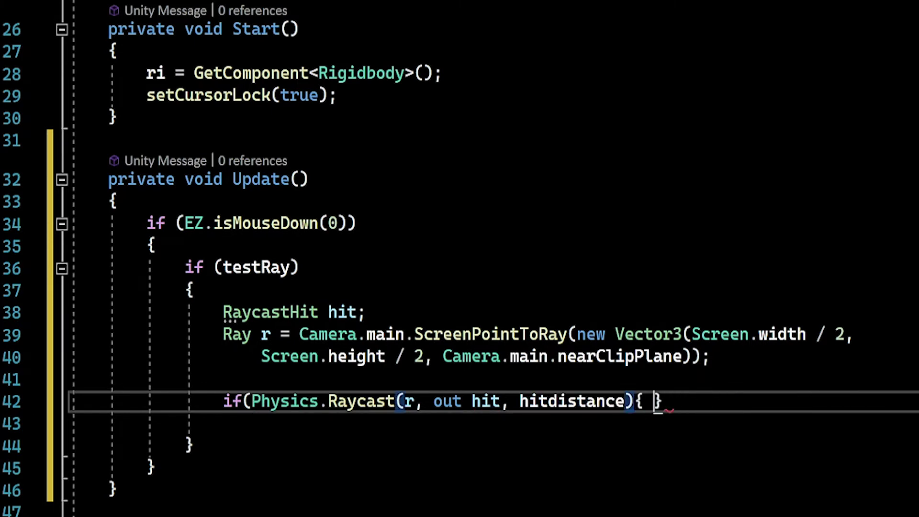
{"action": "key", "text": "Return"}
Close the Raycast condition and put the if braces on separate lines, leaving an empty body
{"action": "key", "text": "Up"}
{"action": "key", "text": "End"}
{"action": "key", "text": "Left"}
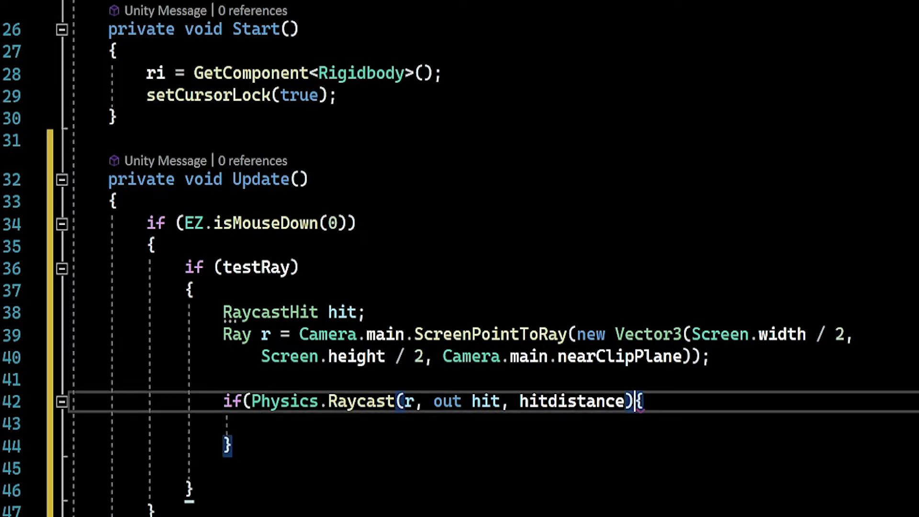
{"action": "type", "text": ")"}
{"action": "key", "text": "Return"}
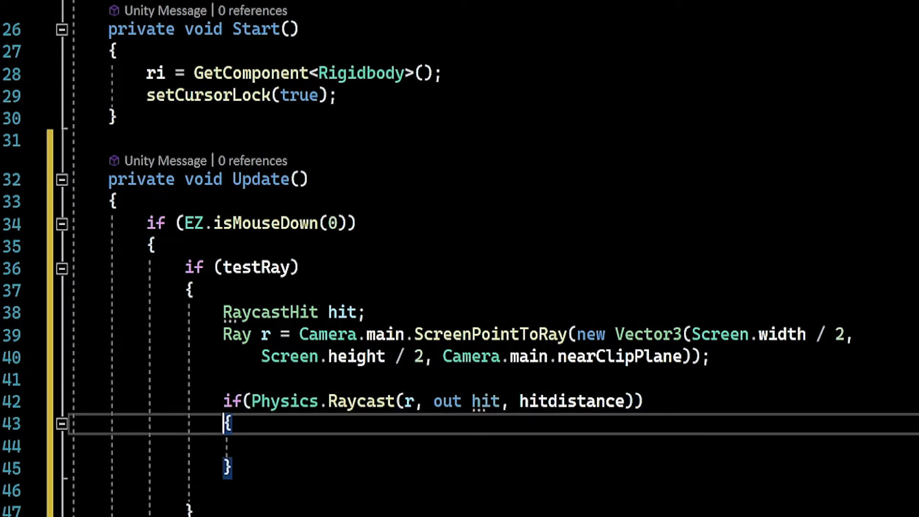
{"action": "key", "text": "Down"}
{"action": "key", "text": "Escape"}
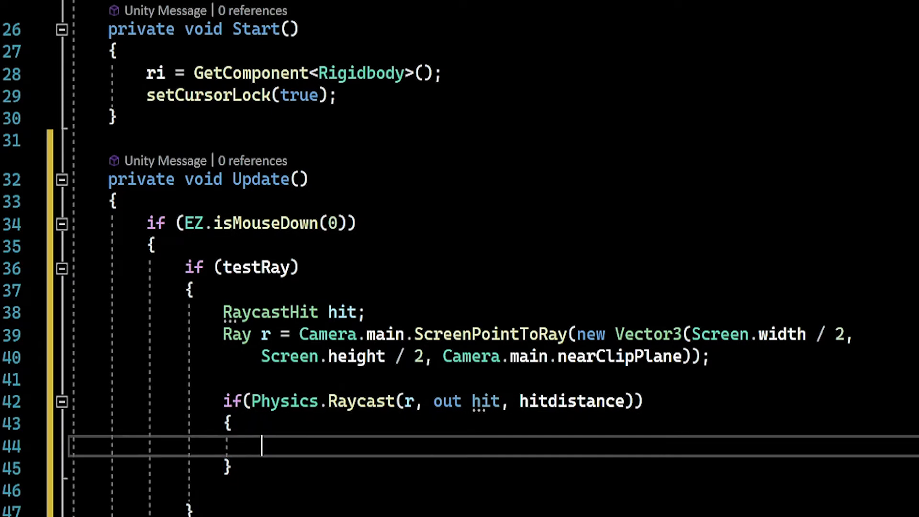
Start a line after the block's closing brace, then abandon it and return to the empty line inside
{"action": "left_click", "coordinate": [224, 467]}
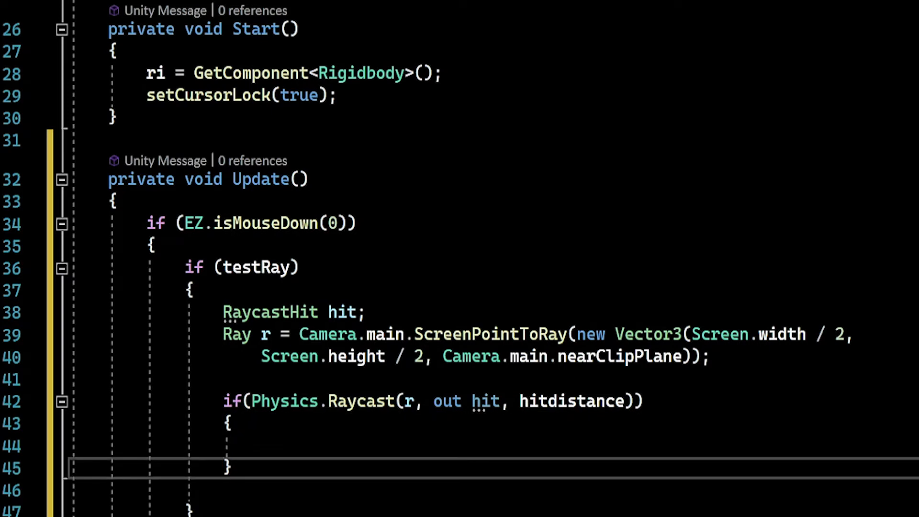
{"action": "key", "text": "End"}
{"action": "key", "text": "Return"}
{"action": "type", "text": "else"}
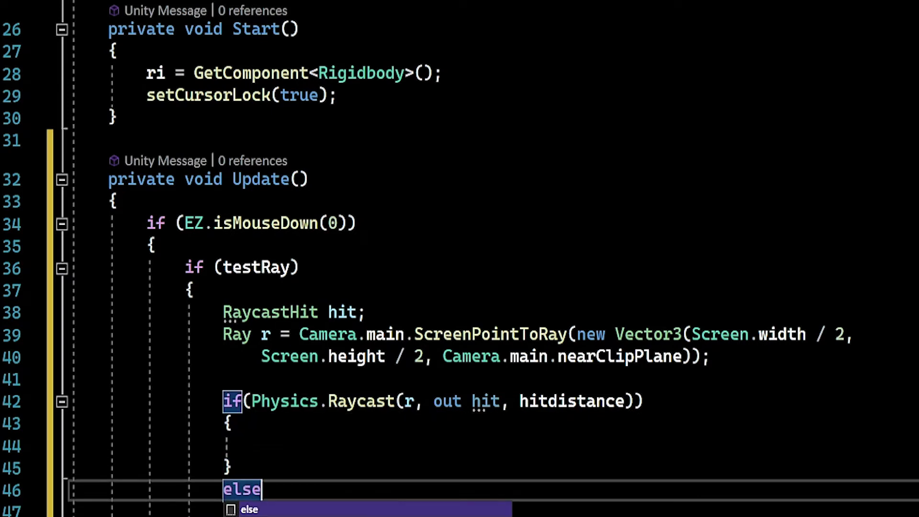
{"action": "key", "text": "BackSpace"}
{"action": "key", "text": "BackSpace"}
{"action": "key", "text": "BackSpace"}
{"action": "key", "text": "BackSpace"}
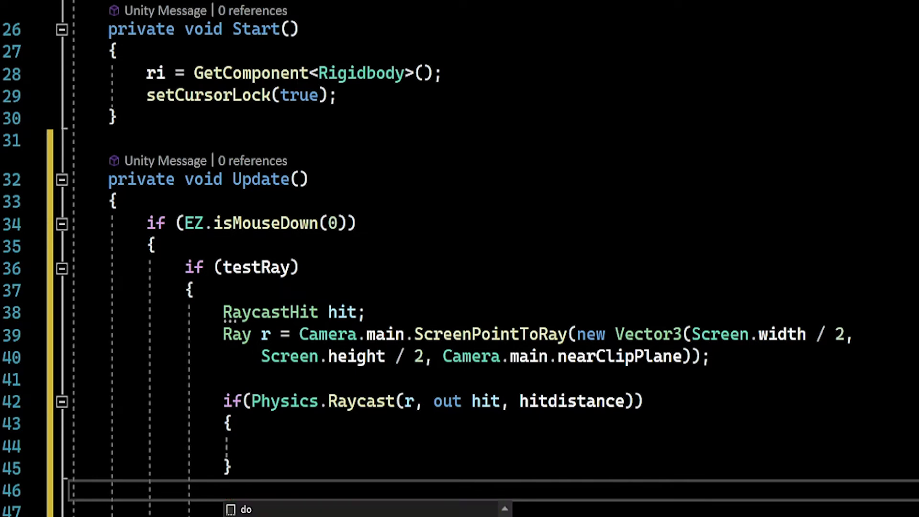
{"action": "key", "text": "Escape"}
{"action": "key", "text": "Up"}
{"action": "key", "text": "Up"}
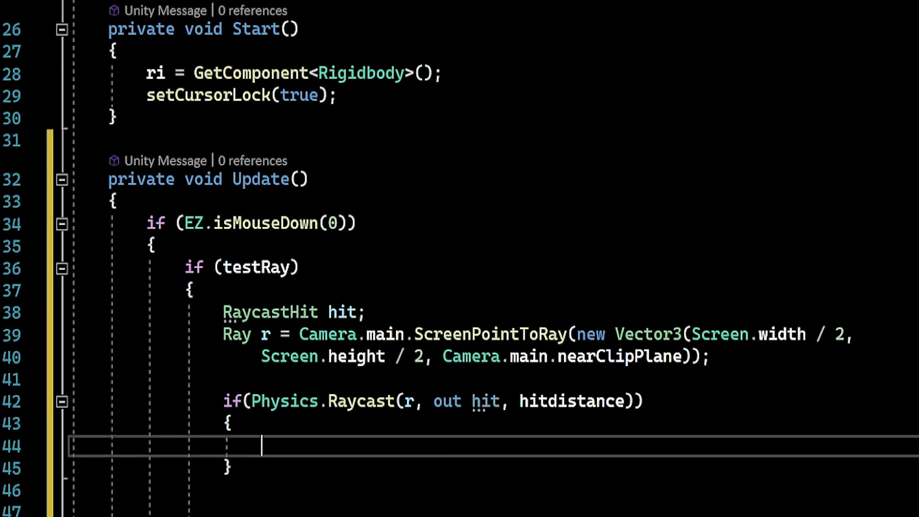
Write the condition if(hit.collider.GetComponent<simpleEnemy>() != null)
{"action": "type", "text": "if"}
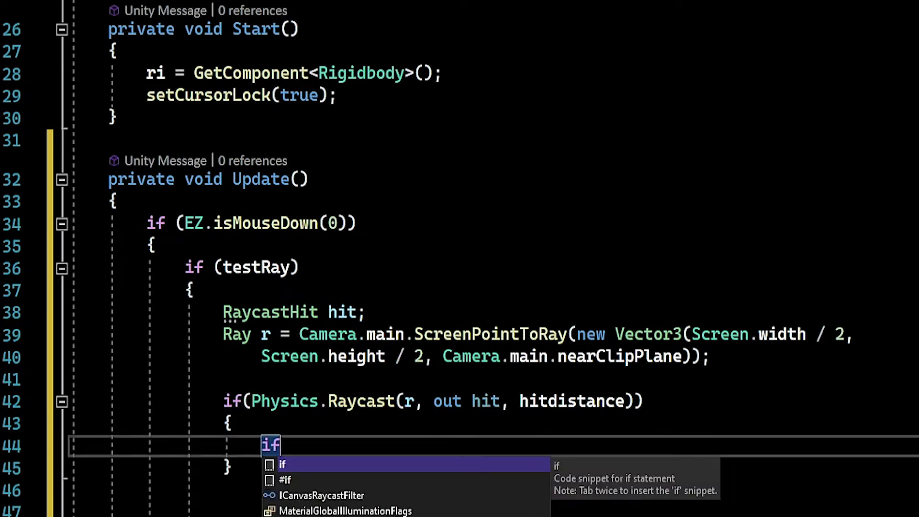
{"action": "type", "text": "(hit"}
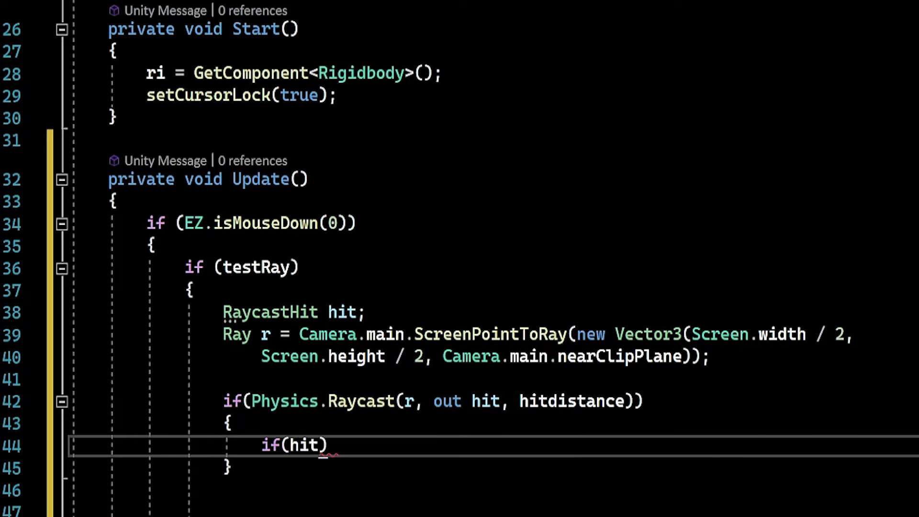
{"action": "type", "text": ".c"}
{"action": "key", "text": "Down"}
{"action": "key", "text": "Tab"}
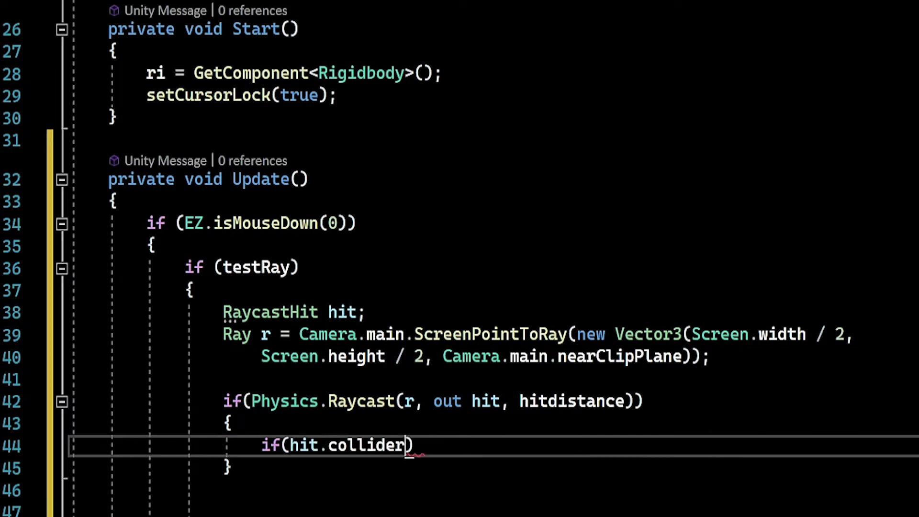
{"action": "type", "text": "."}
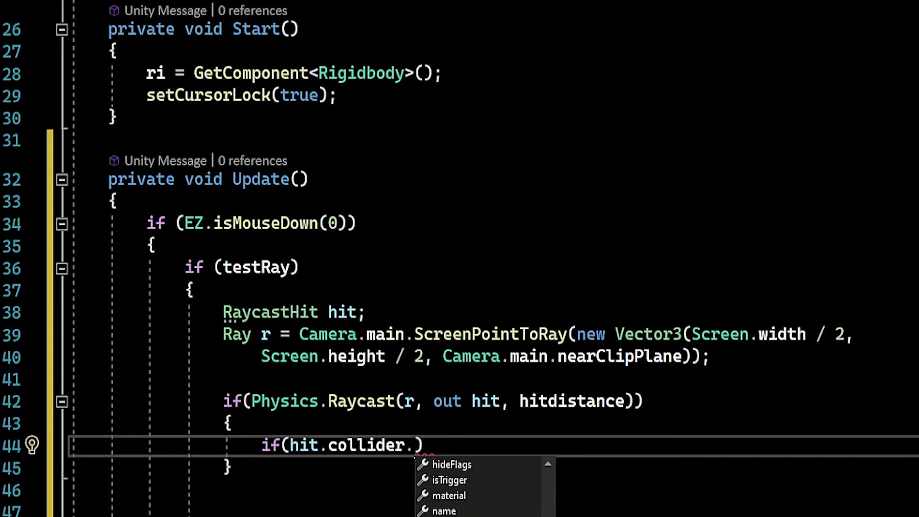
{"action": "type", "text": "gt"}
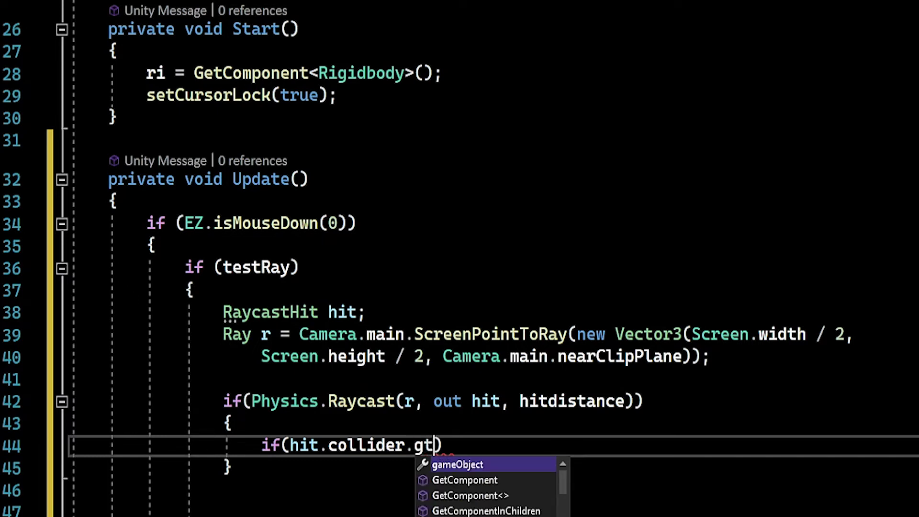
{"action": "key", "text": "BackSpace"}
{"action": "type", "text": "etc"}
{"action": "key", "text": "Tab"}
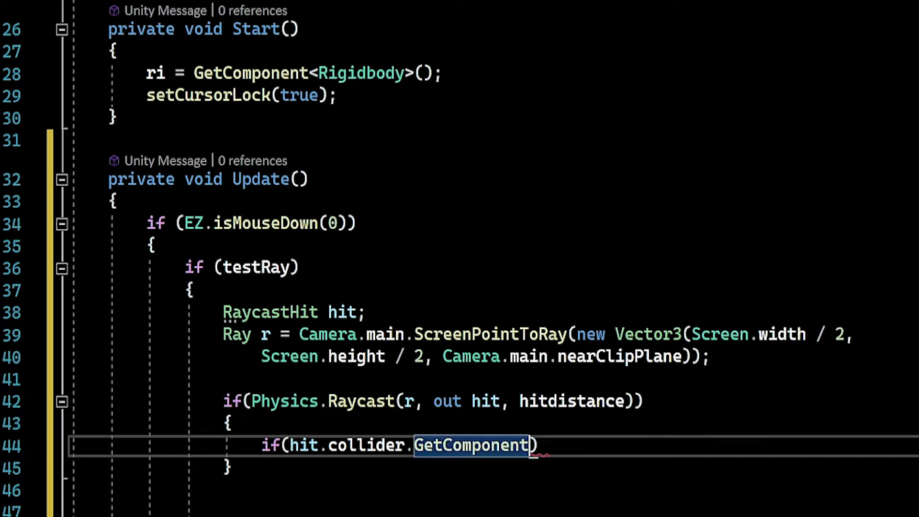
{"action": "type", "text": "<sim"}
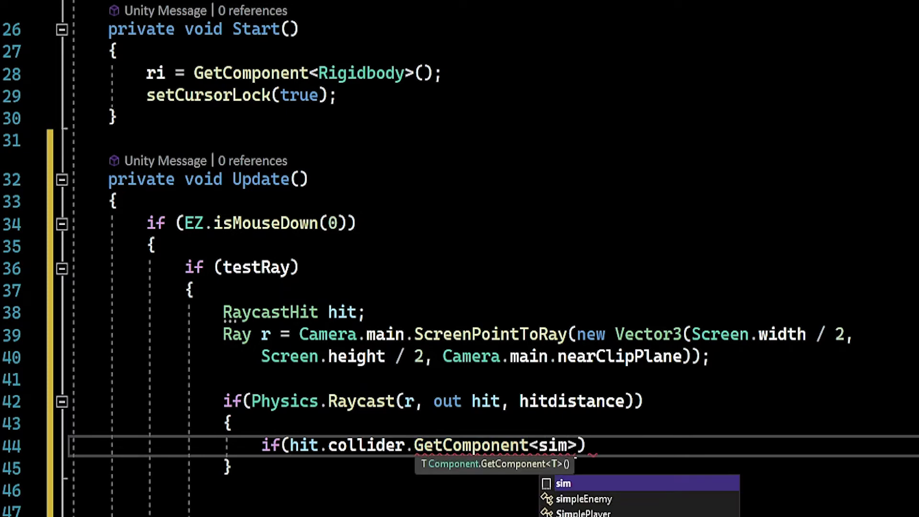
{"action": "type", "text": "p"}
{"action": "key", "text": "Tab"}
{"action": "type", "text": ">"}
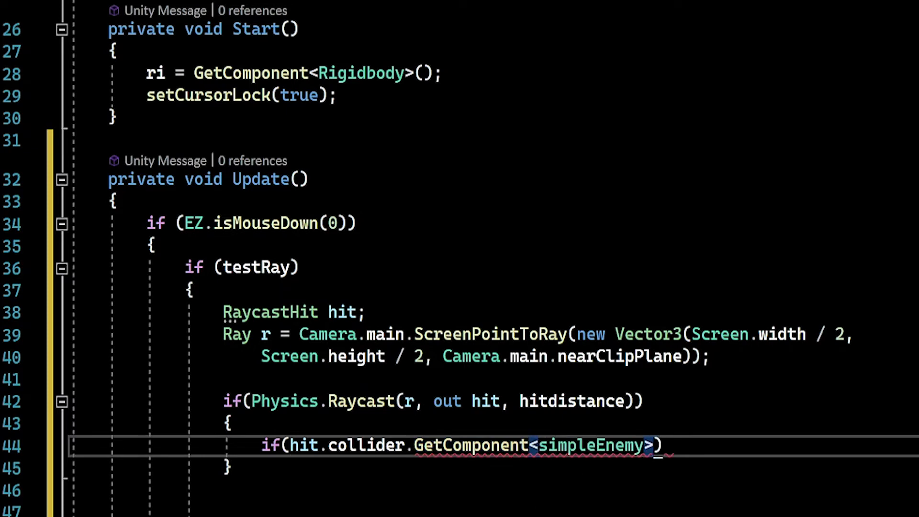
{"action": "type", "text": "() != "}
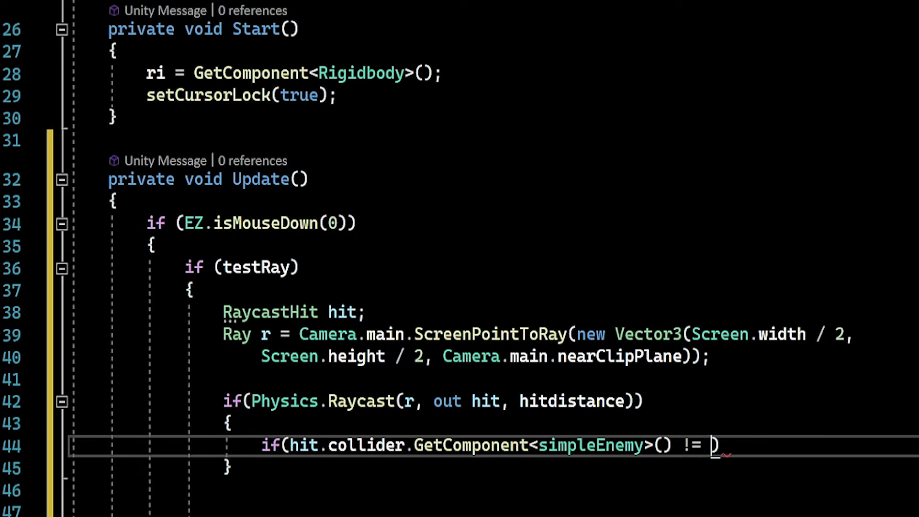
{"action": "type", "text": "null"}
Select the GetComponent<simpleEnemy>() call, then open a brace body under the null check
{"action": "key", "text": "Left"}
{"action": "key", "text": "Left"}
{"action": "key", "text": "Left"}
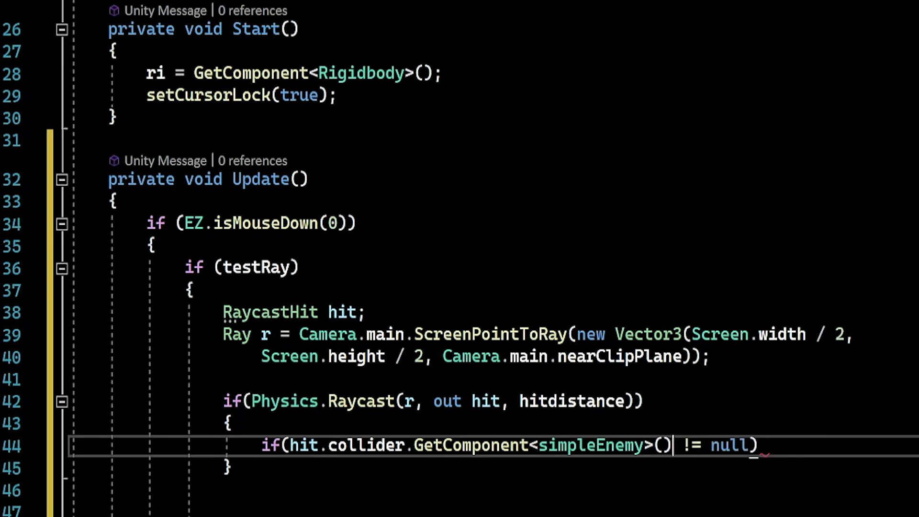
{"action": "key", "text": "shift+Left"}
{"action": "key", "text": "shift+Left"}
{"action": "key", "text": "shift+Left"}
{"action": "key", "text": "shift+Left"}
{"action": "key", "text": "shift+Left"}
{"action": "key", "text": "shift+Left"}
{"action": "key", "text": "shift+Left"}
{"action": "key", "text": "shift+Left"}
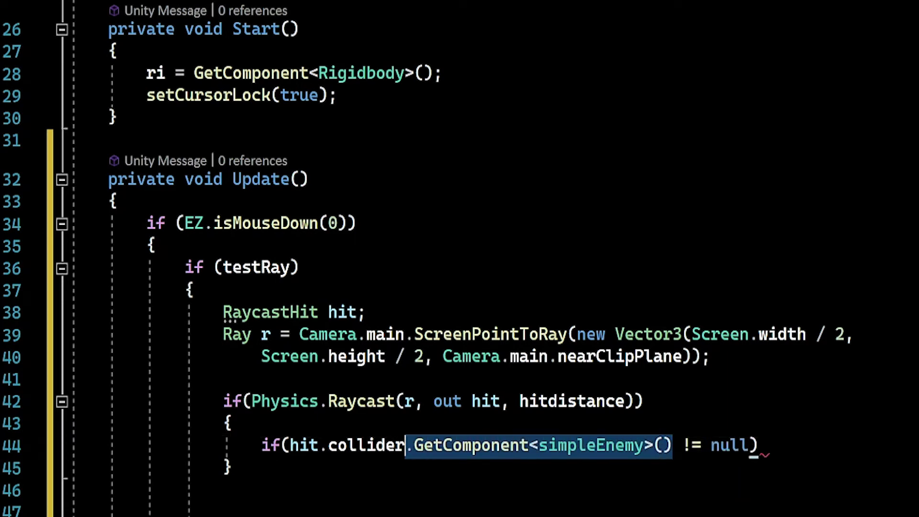
{"action": "key", "text": "shift+Left"}
{"action": "key", "text": "shift+Left"}
{"action": "key", "text": "shift+Left"}
{"action": "key", "text": "shift+Left"}
{"action": "key", "text": "shift+Left"}
{"action": "key", "text": "shift+Left"}
{"action": "key", "text": "shift+Right"}
{"action": "key", "text": "shift+Right"}
{"action": "key", "text": "shift+Right"}
{"action": "key", "text": "ctrl+c"}
{"action": "key", "text": "Right"}
{"action": "key", "text": "Right"}
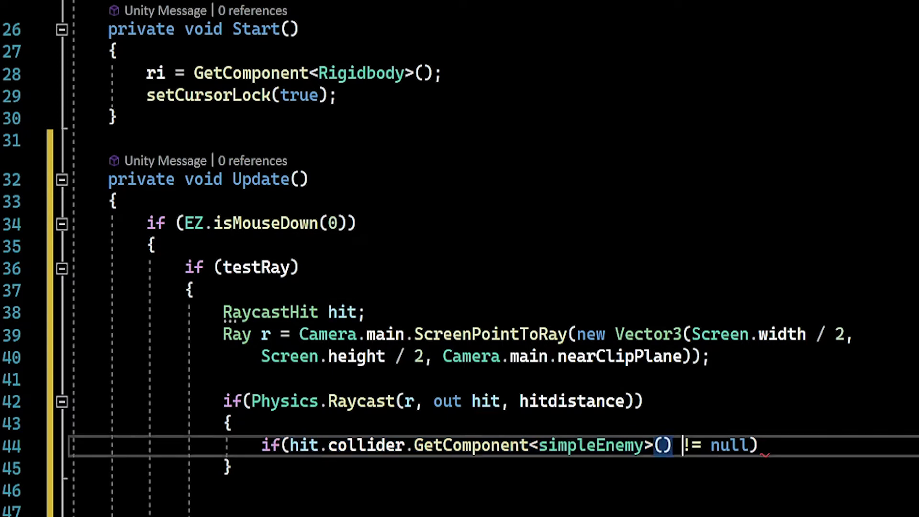
{"action": "key", "text": "Right"}
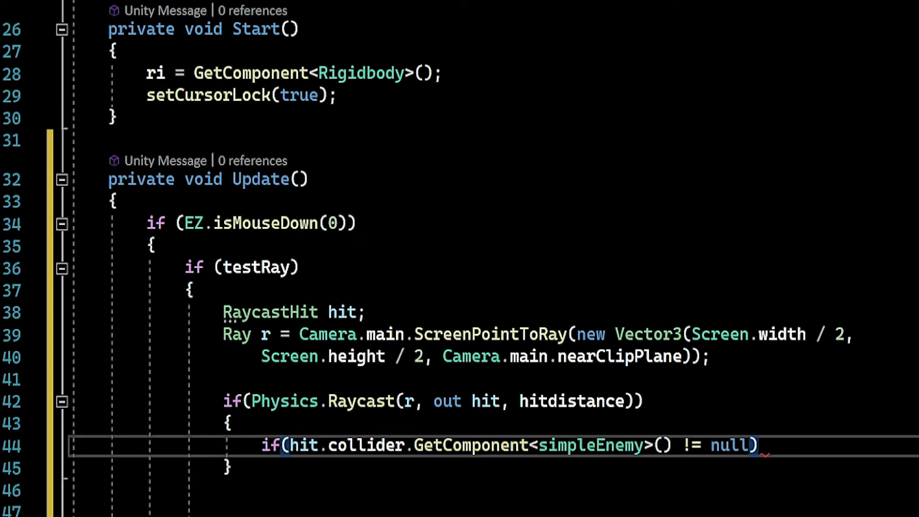
{"action": "key", "text": "Right"}
{"action": "type", "text": "{"}
{"action": "key", "text": "Return"}
Paste the GetComponent<simpleEnemy>() call into the body and append .setDamage
{"action": "key", "text": "ctrl+v"}
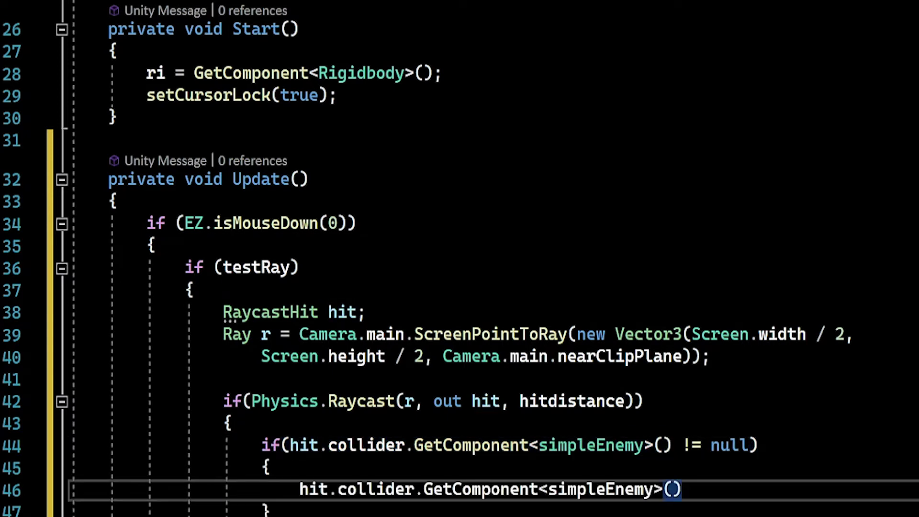
{"action": "type", "text": ".set"}
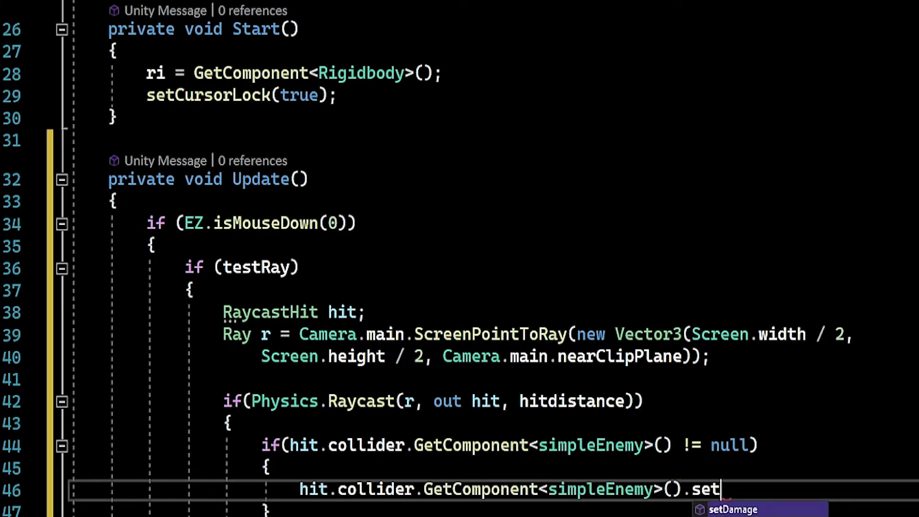
{"action": "key", "text": "Tab"}
Add a 'public int damage' field below the 'public float min, max;' declaration
{"action": "scroll", "coordinate": [460, 258], "scroll_direction": "up", "scroll_amount": 1}
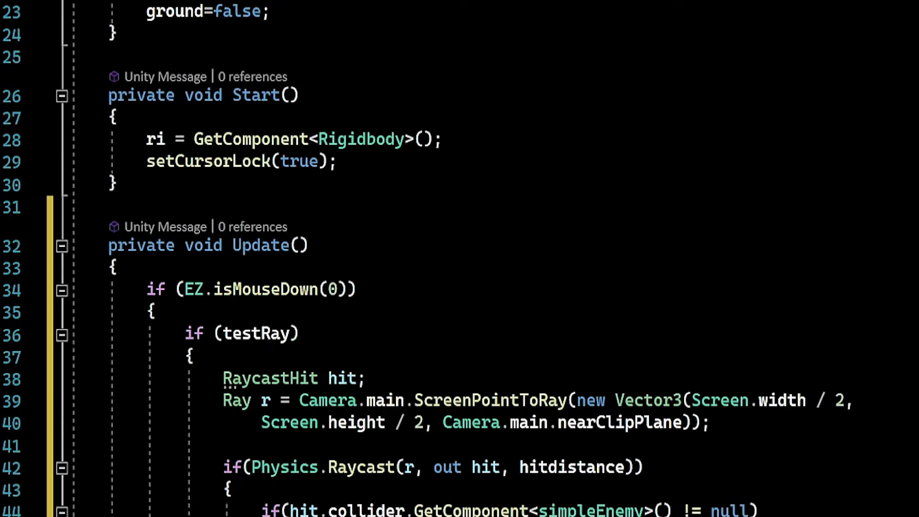
{"action": "scroll", "coordinate": [460, 259], "scroll_direction": "up", "scroll_amount": 5}
{"action": "scroll", "coordinate": [459, 258], "scroll_direction": "up", "scroll_amount": 2}
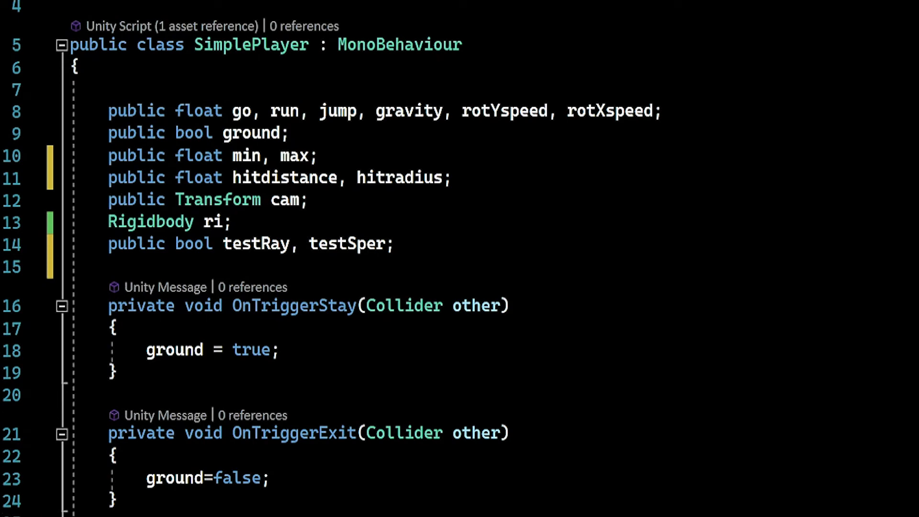
{"action": "left_click", "coordinate": [318, 156]}
{"action": "key", "text": "Return"}
{"action": "type", "text": "publ"}
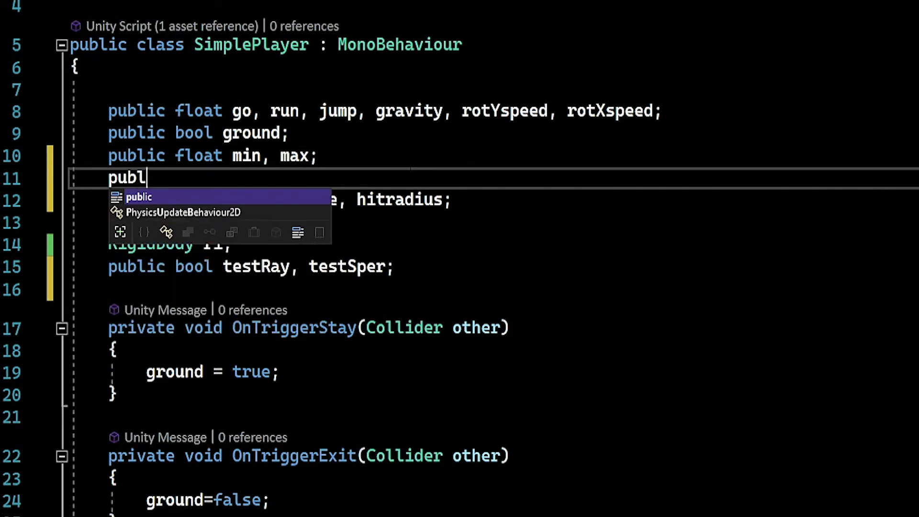
{"action": "type", "text": "ic int dam"}
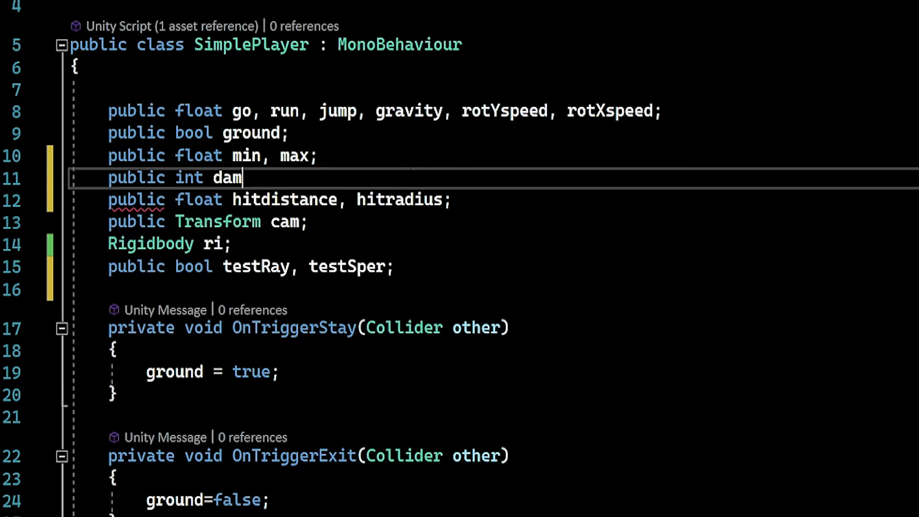
{"action": "type", "text": "age;"}
Complete the call as setDamage(damage); on the simpleEnemy check
{"action": "scroll", "coordinate": [459, 259], "scroll_direction": "down", "scroll_amount": 4}
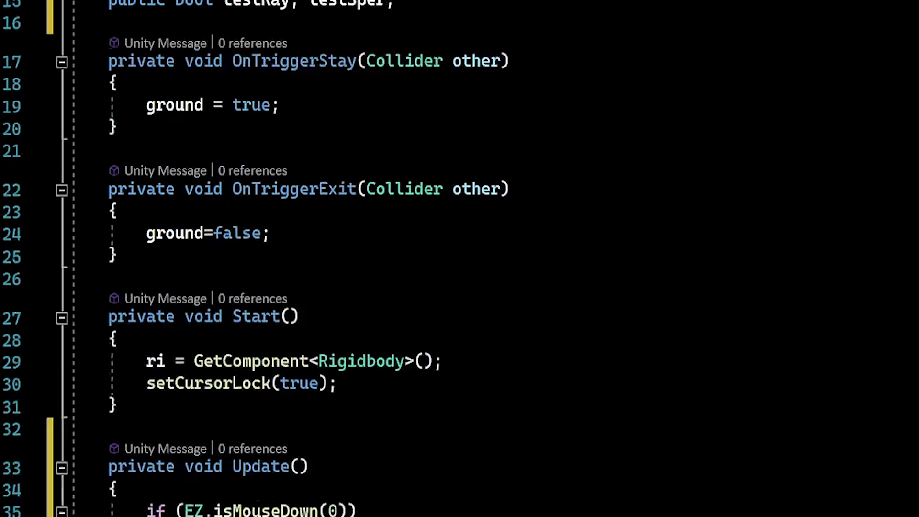
{"action": "scroll", "coordinate": [459, 259], "scroll_direction": "down", "scroll_amount": 3}
{"action": "scroll", "coordinate": [460, 259], "scroll_direction": "down", "scroll_amount": 3}
{"action": "left_click", "coordinate": [778, 379]}
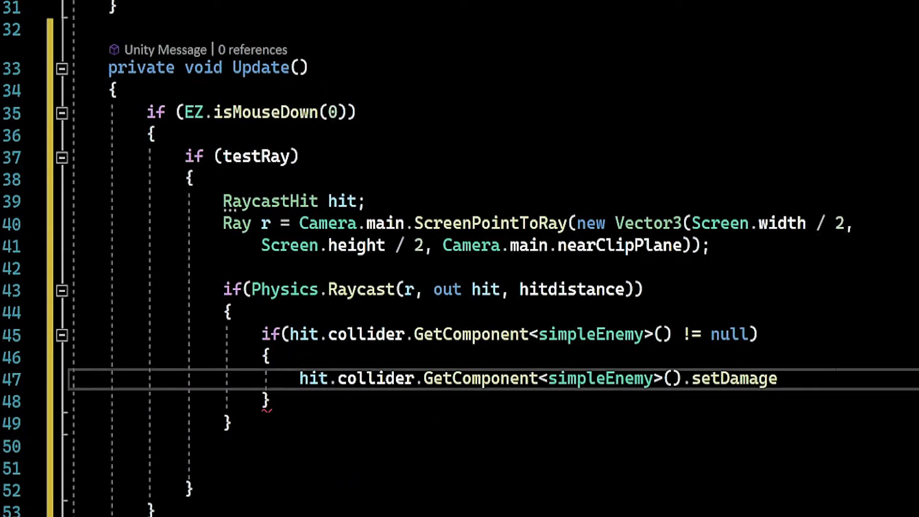
{"action": "type", "text": "(d"}
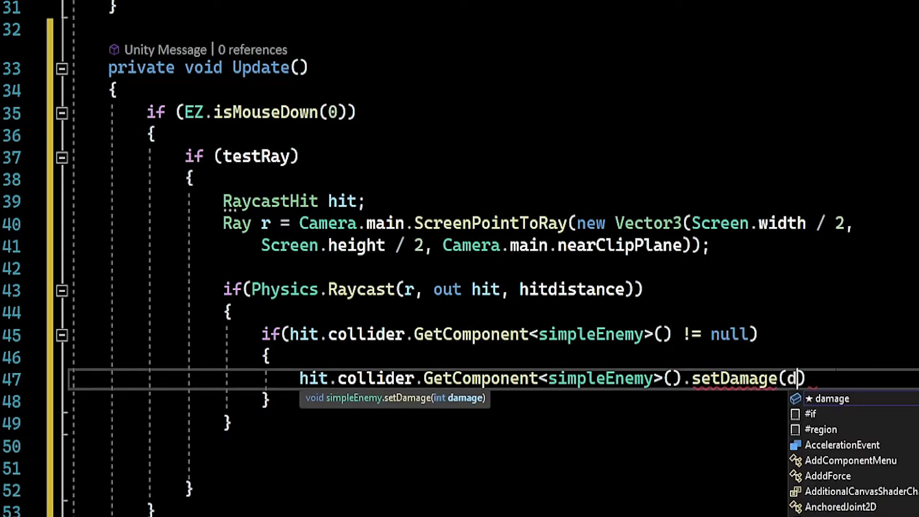
{"action": "type", "text": "amagfe"}
{"action": "key", "text": "BackSpace"}
{"action": "key", "text": "BackSpace"}
{"action": "type", "text": "e"}
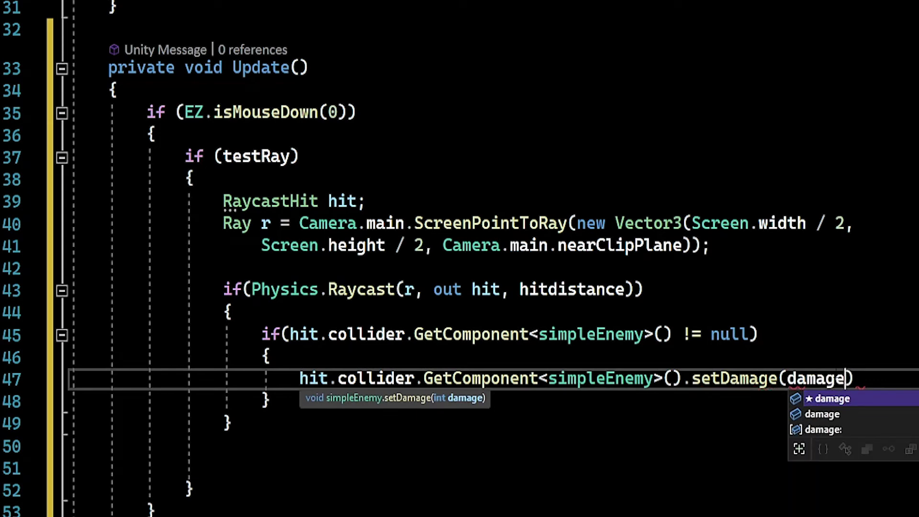
{"action": "type", "text": ");"}
Delete the extra blank lines after the Raycast block
{"action": "key", "text": "Up"}
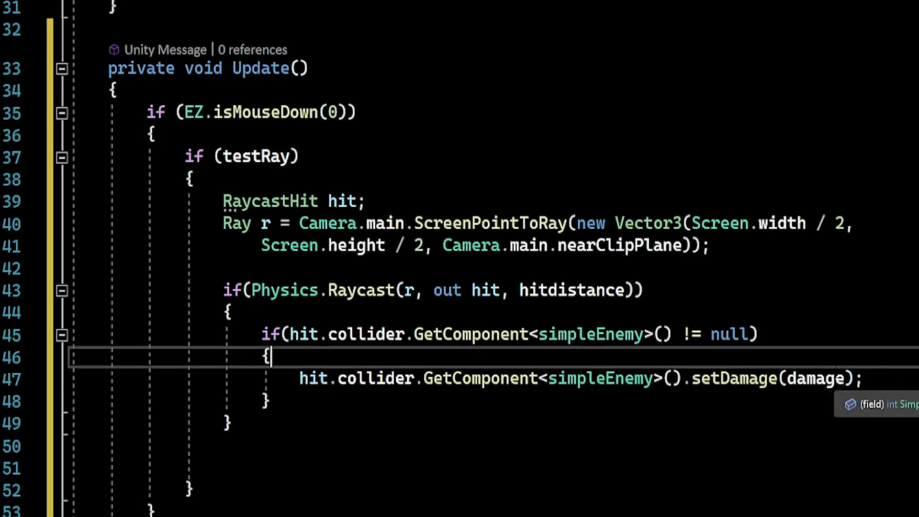
{"action": "key", "text": "Down"}
{"action": "key", "text": "Down"}
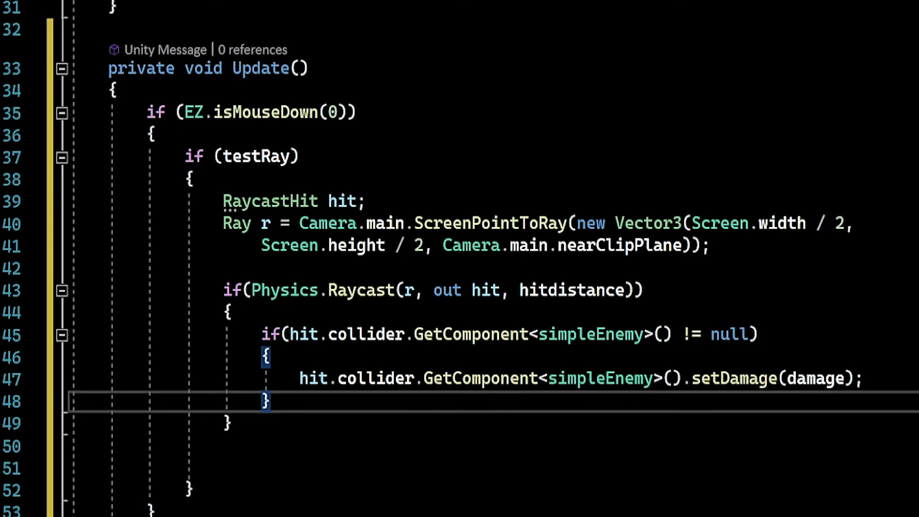
{"action": "key", "text": "Down"}
{"action": "key", "text": "Down"}
{"action": "key", "text": "Down"}
{"action": "key", "text": "shift+Up"}
{"action": "key", "text": "shift+Up"}
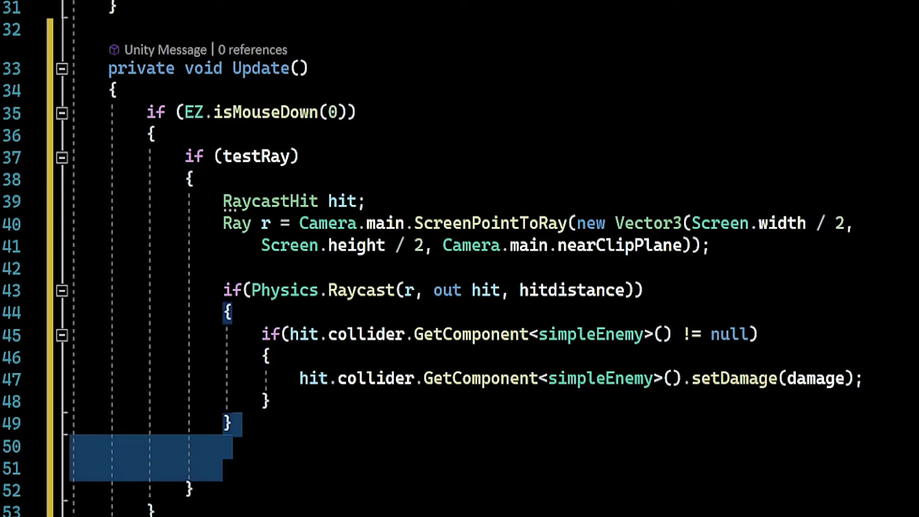
{"action": "key", "text": "BackSpace"}
{"action": "left_click", "coordinate": [193, 446]}
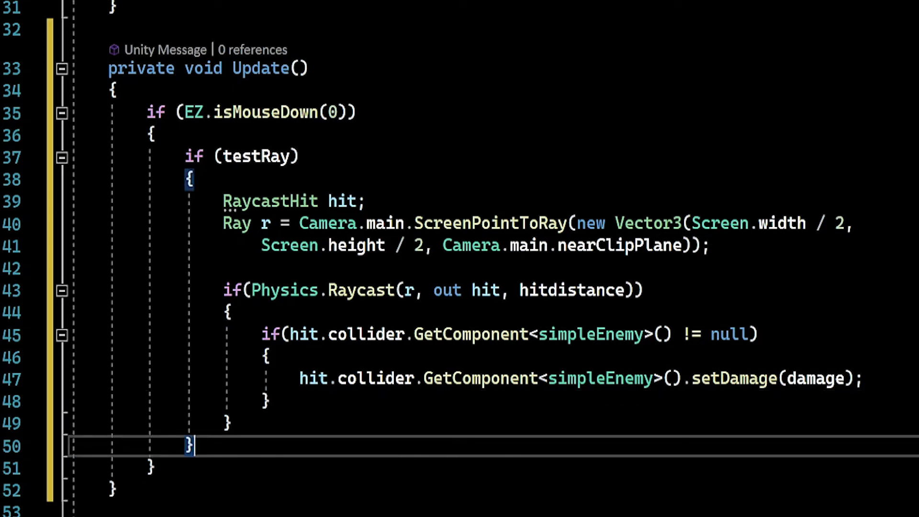
Add an if(testSper) block with an empty body below the testRay block
{"action": "key", "text": "Return"}
{"action": "key", "text": "Return"}
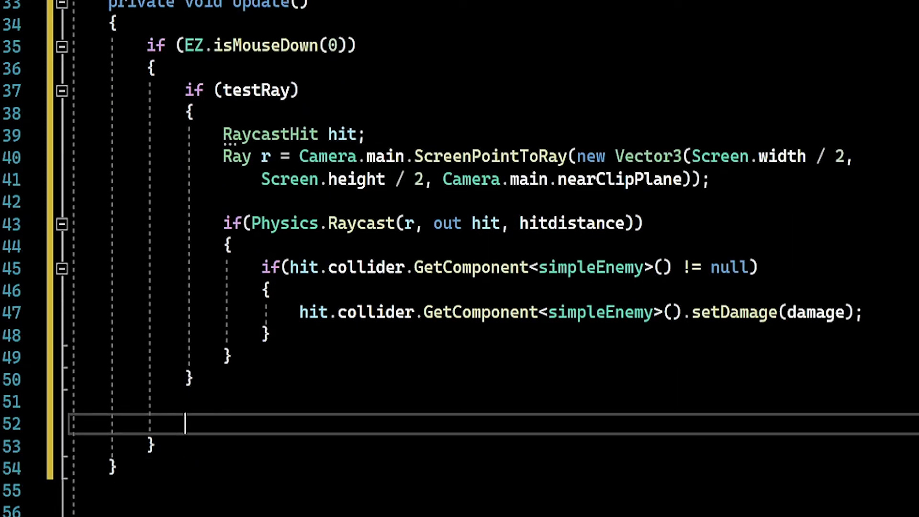
{"action": "type", "text": "if(t"}
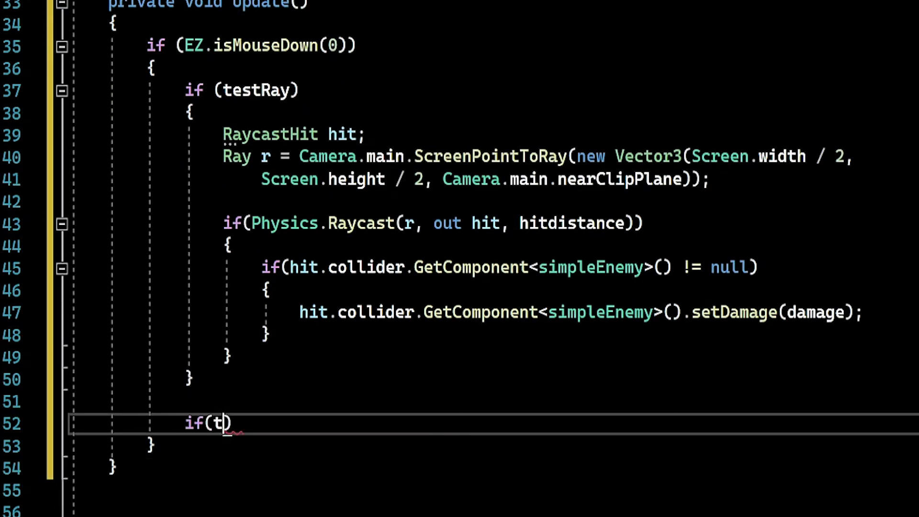
{"action": "type", "text": "ests"}
{"action": "key", "text": "Down"}
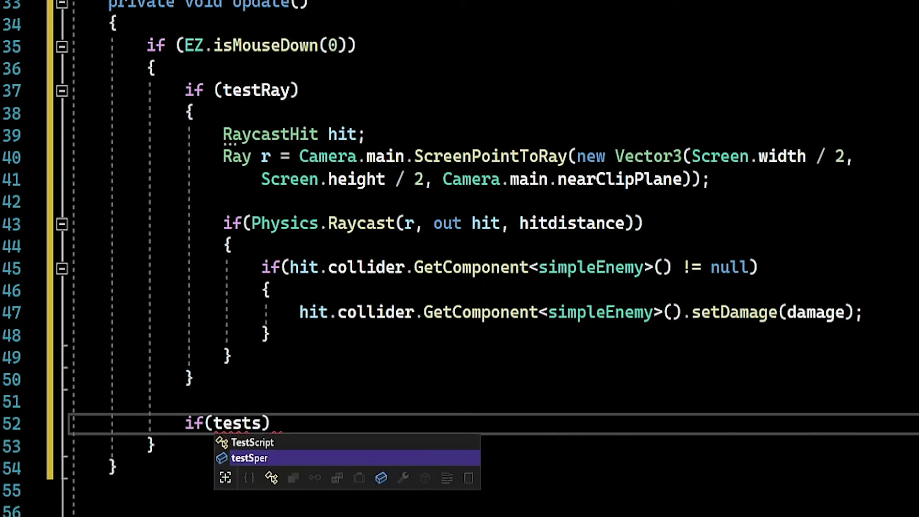
{"action": "key", "text": "Tab"}
{"action": "type", "text": "){"}
{"action": "key", "text": "Return"}
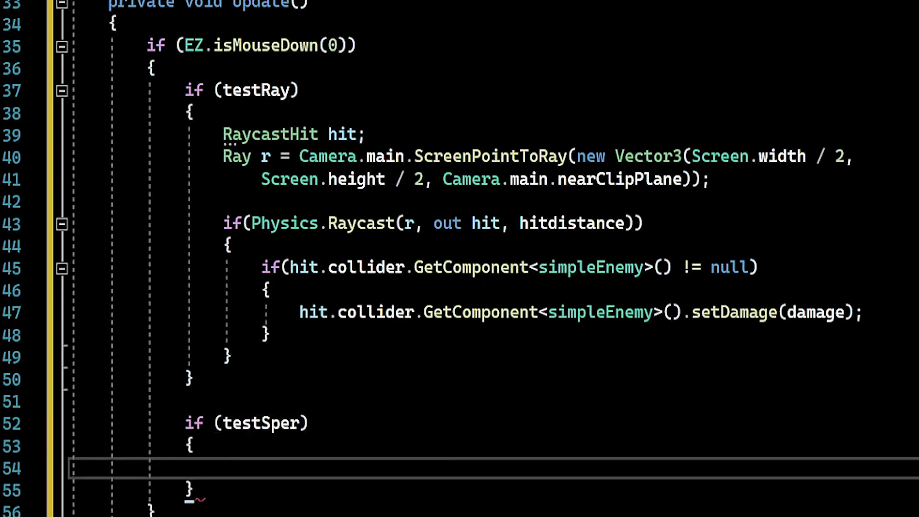
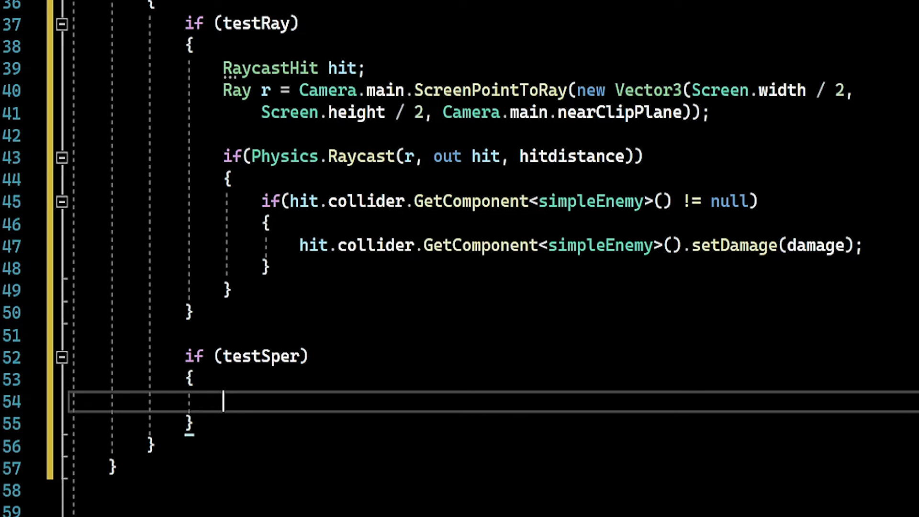
Inside the testSper block, start the statement Collider[] cl = Physics.OverlapSphere
{"action": "type", "text": "Coll"}
{"action": "key", "text": "Down"}
{"action": "key", "text": "Down"}
{"action": "key", "text": "Tab"}
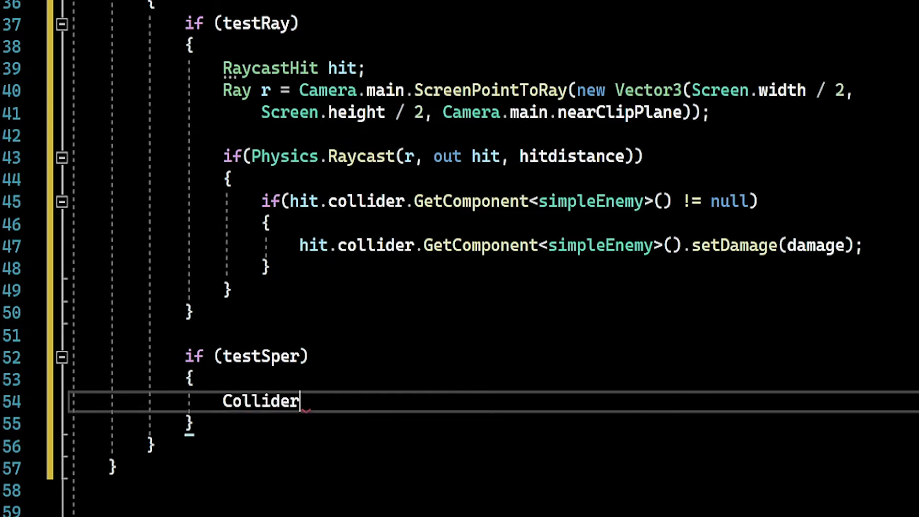
{"action": "type", "text": "[] "}
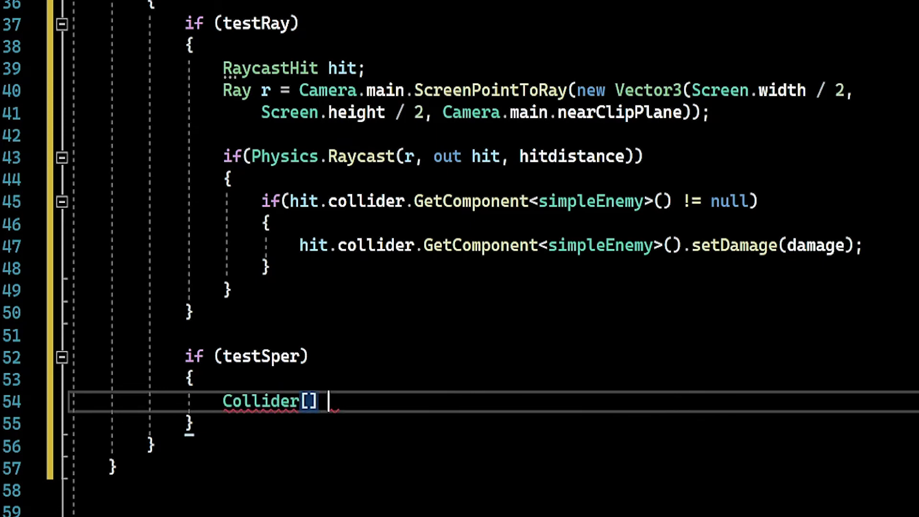
{"action": "type", "text": "cl = "}
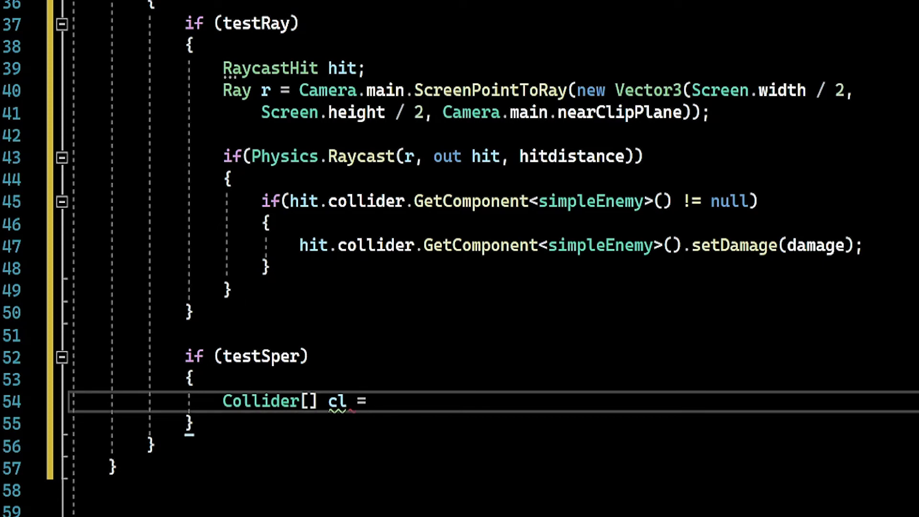
{"action": "type", "text": "Phy"}
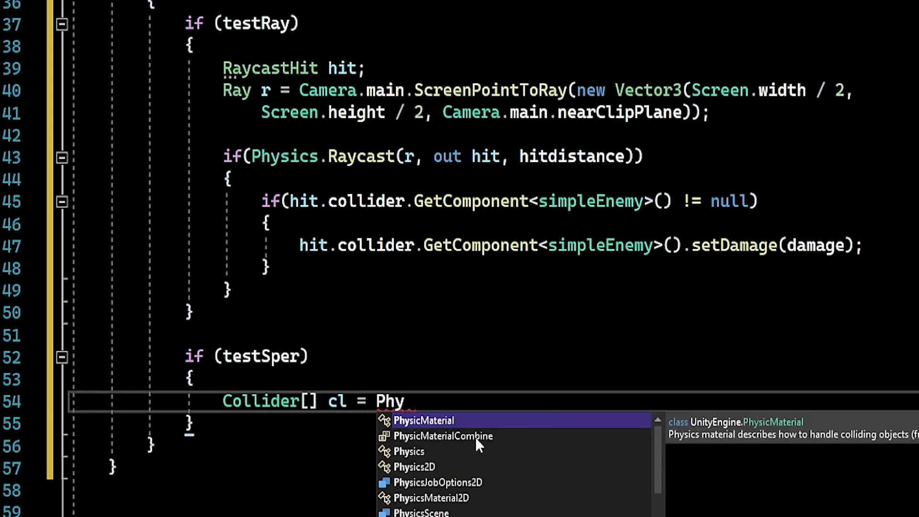
{"action": "key", "text": "Down"}
{"action": "key", "text": "Down"}
{"action": "key", "text": "Tab"}
{"action": "type", "text": "."}
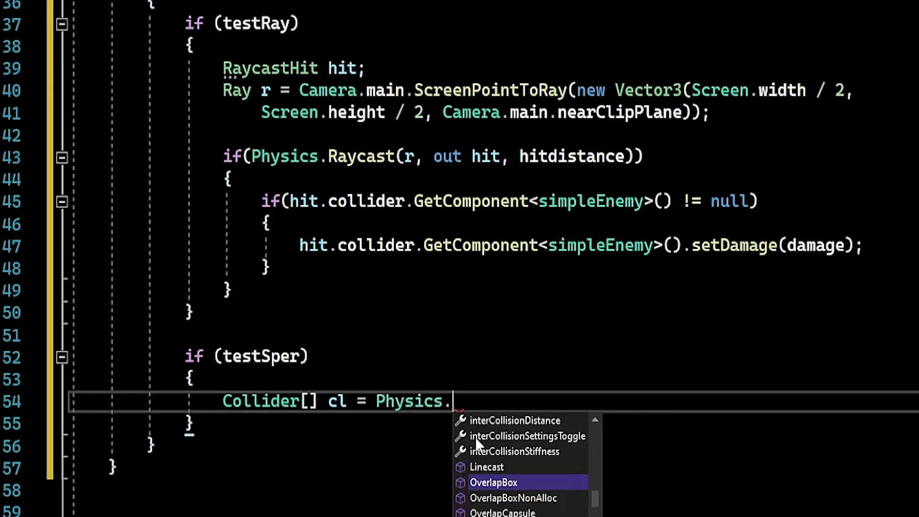
{"action": "scroll", "coordinate": [475, 429], "scroll_direction": "down", "scroll_amount": 2}
{"action": "scroll", "coordinate": [466, 434], "scroll_direction": "up", "scroll_amount": 1}
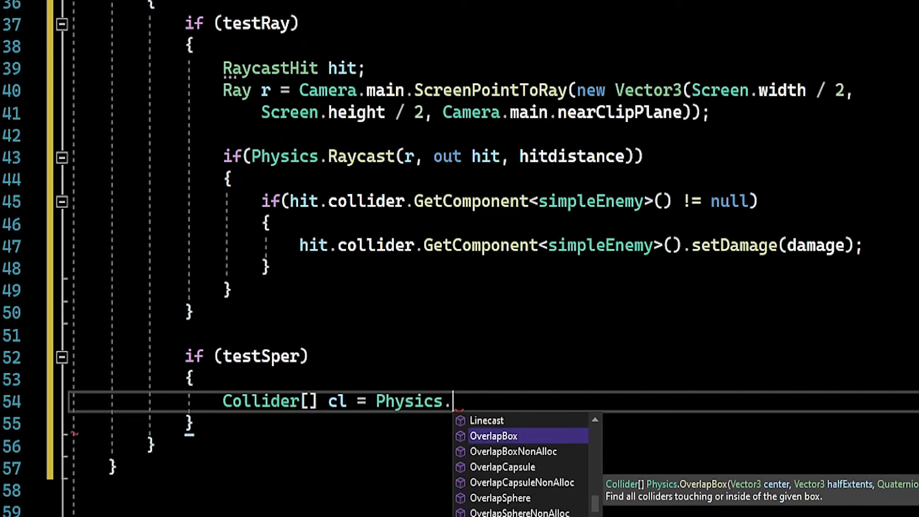
{"action": "scroll", "coordinate": [459, 259], "scroll_direction": "down", "scroll_amount": 1}
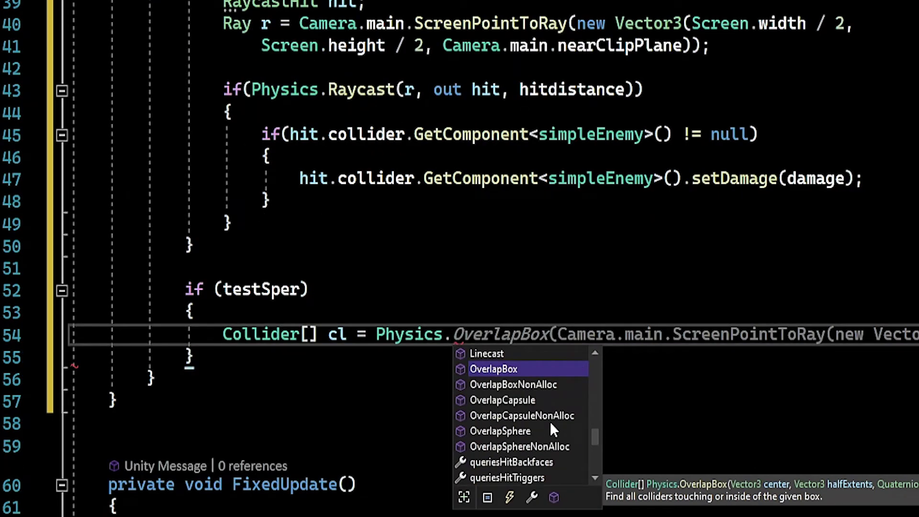
{"action": "left_click", "coordinate": [531, 430]}
{"action": "key", "text": "Tab"}
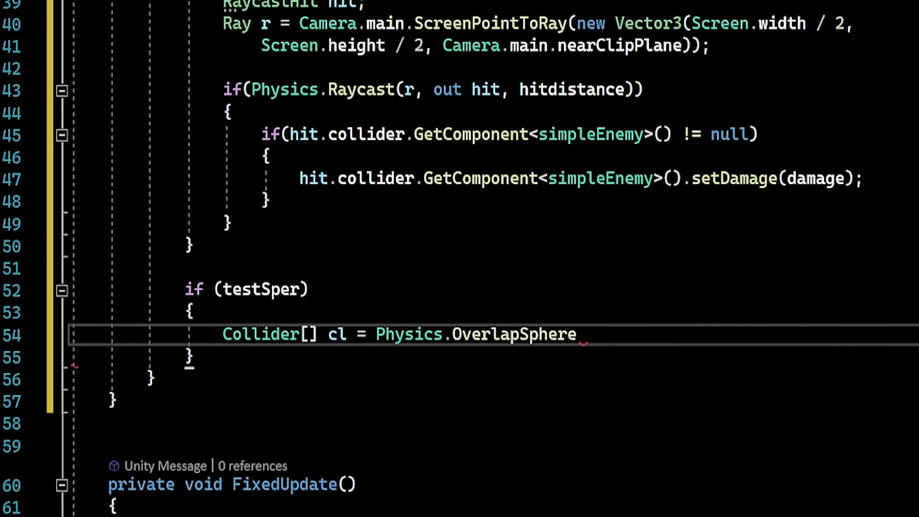
Pass transform.position + transform.forward as the sphere's centre argument
{"action": "type", "text": "("}
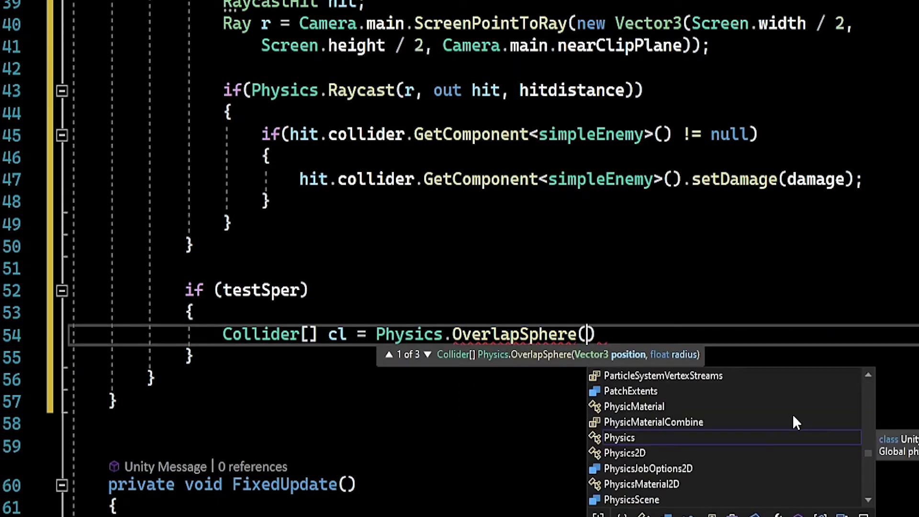
{"action": "type", "text": "t"}
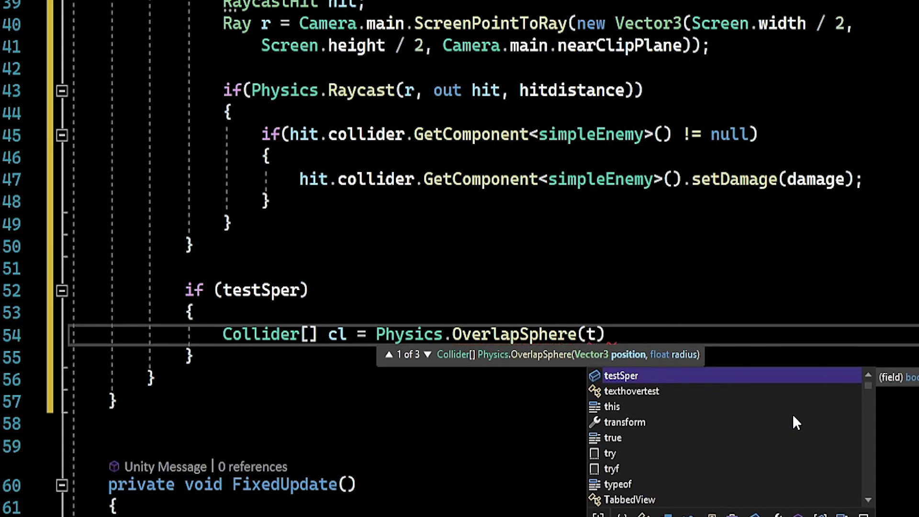
{"action": "type", "text": "r"}
{"action": "key", "text": "Tab"}
{"action": "type", "text": "."}
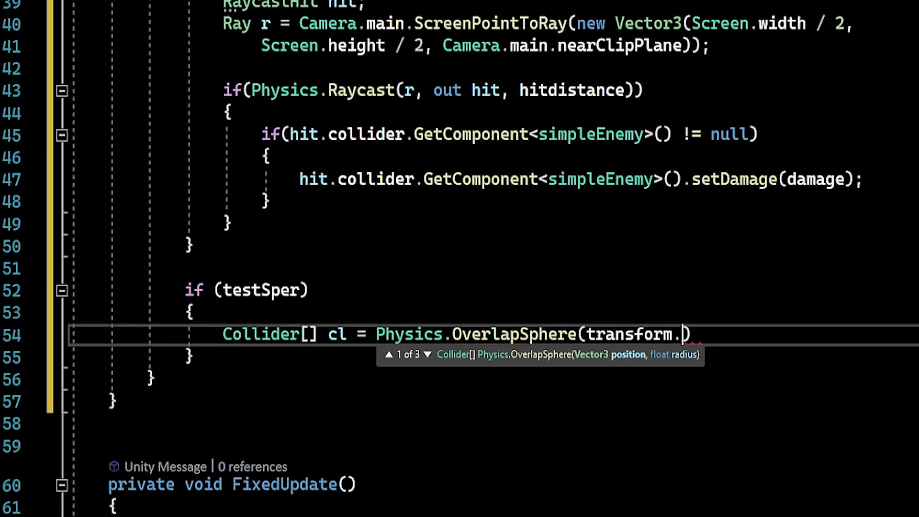
{"action": "type", "text": "p"}
{"action": "key", "text": "Tab"}
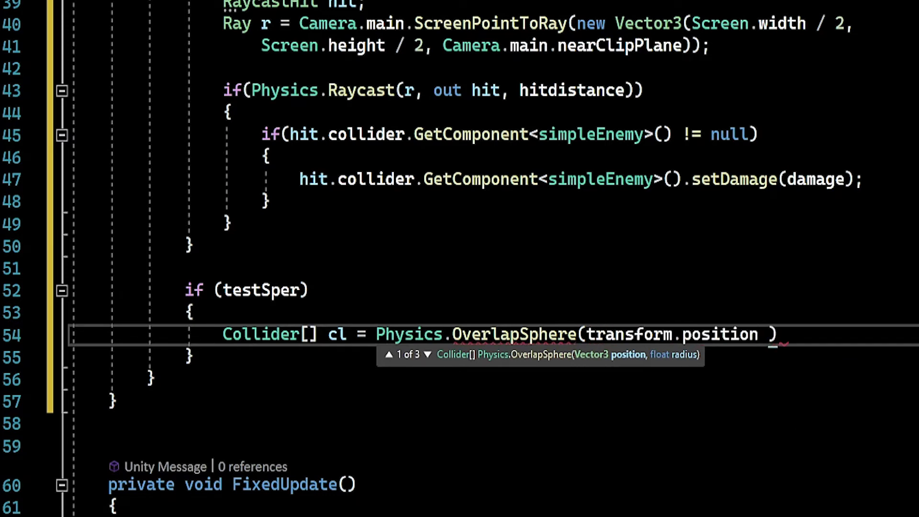
{"action": "type", "text": "+"}
{"action": "key", "text": "Return"}
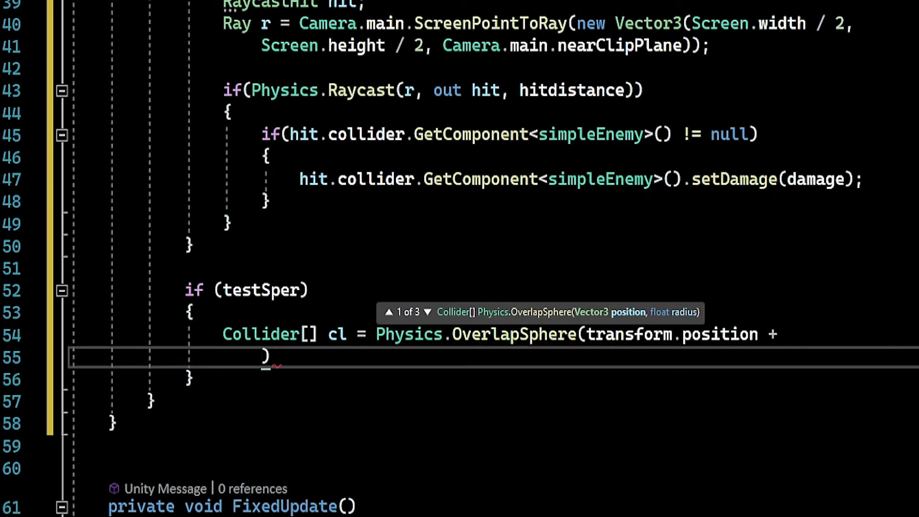
{"action": "type", "text": "tra"}
{"action": "key", "text": "Tab"}
{"action": "type", "text": "-"}
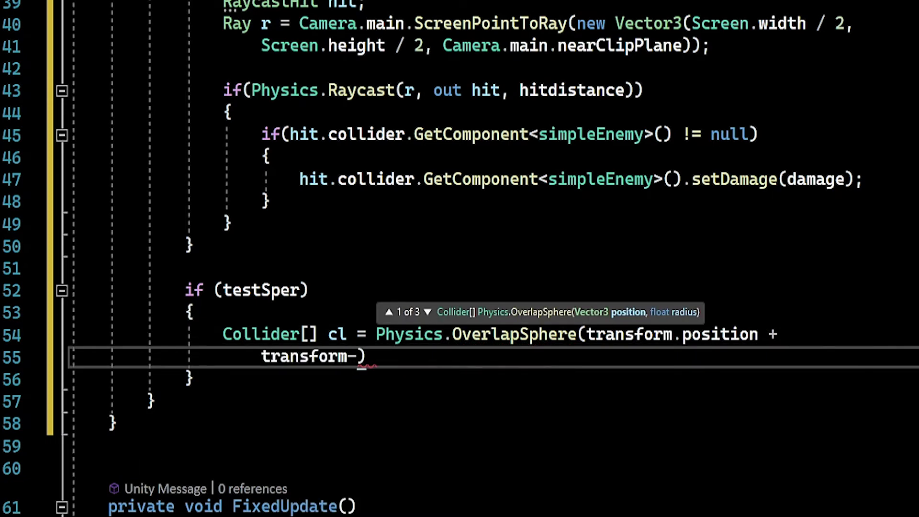
{"action": "key", "text": "BackSpace"}
{"action": "type", "text": ".fo"}
{"action": "key", "text": "Tab"}
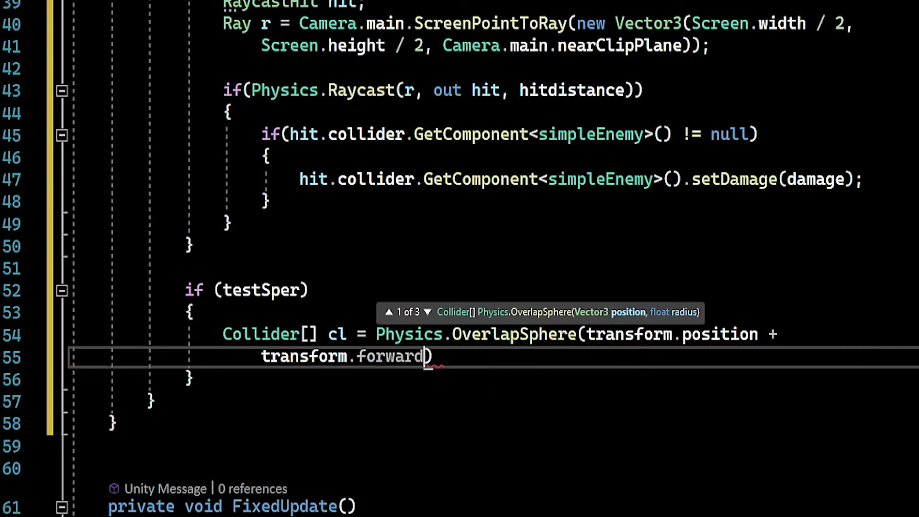
Multiply transform.forward by hitdistance, add hitradius as the radius, and end the statement
{"action": "left_click", "coordinate": [328, 356]}
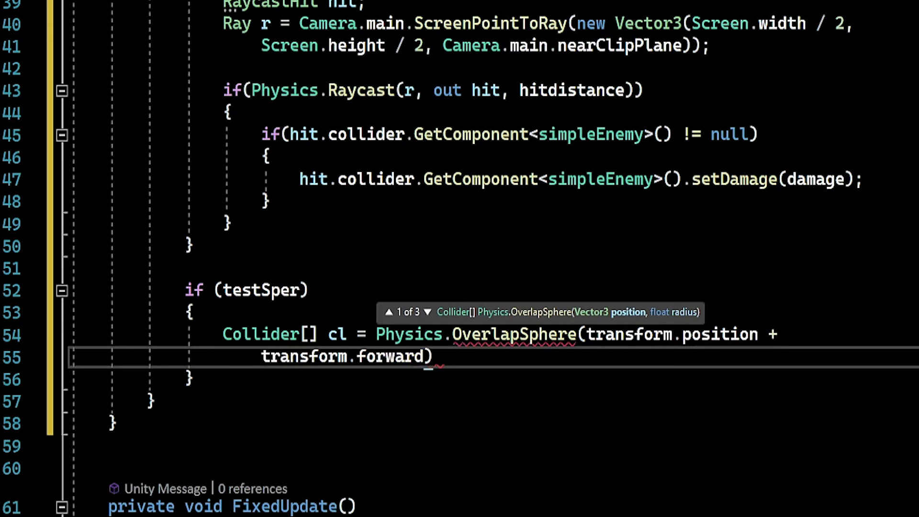
{"action": "type", "text": "("}
{"action": "left_click", "coordinate": [424, 356]}
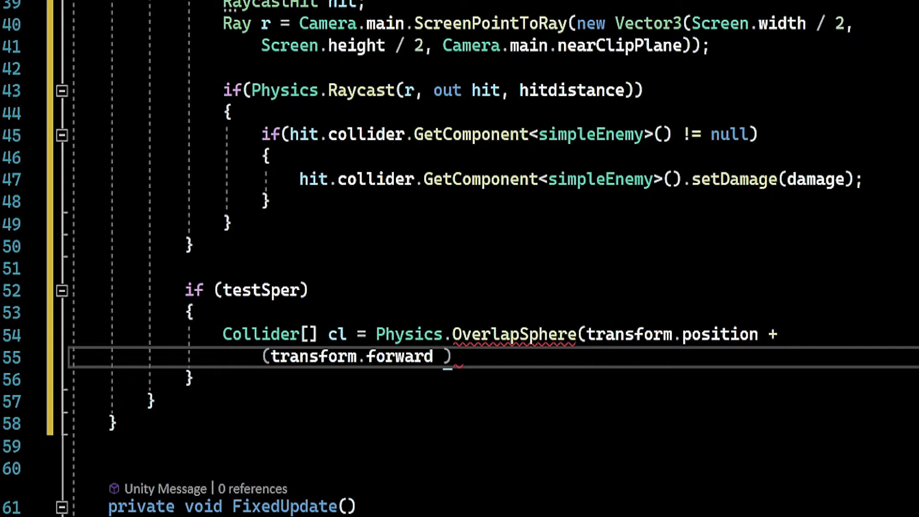
{"action": "type", "text": "* "}
{"action": "type", "text": "h"}
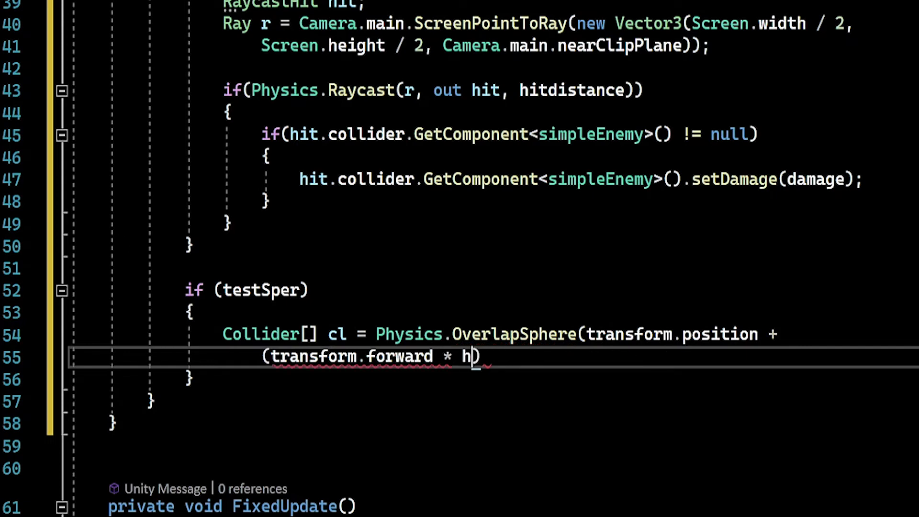
{"action": "type", "text": "itf"}
{"action": "key", "text": "BackSpace"}
{"action": "key", "text": "Tab"}
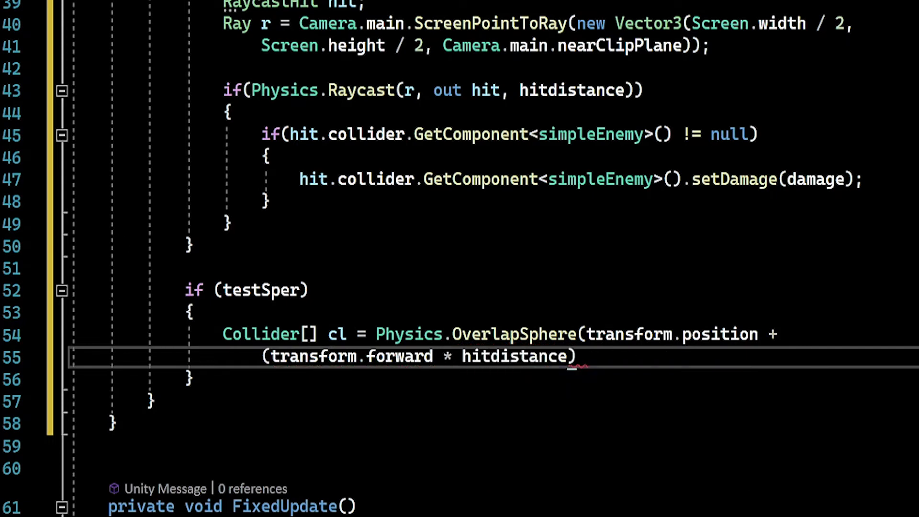
{"action": "type", "text": ")"}
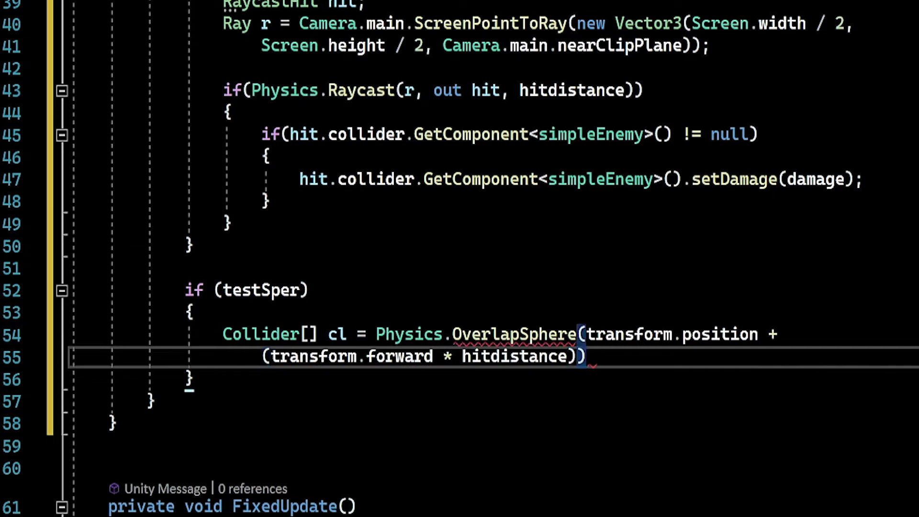
{"action": "left_click", "coordinate": [576, 356]}
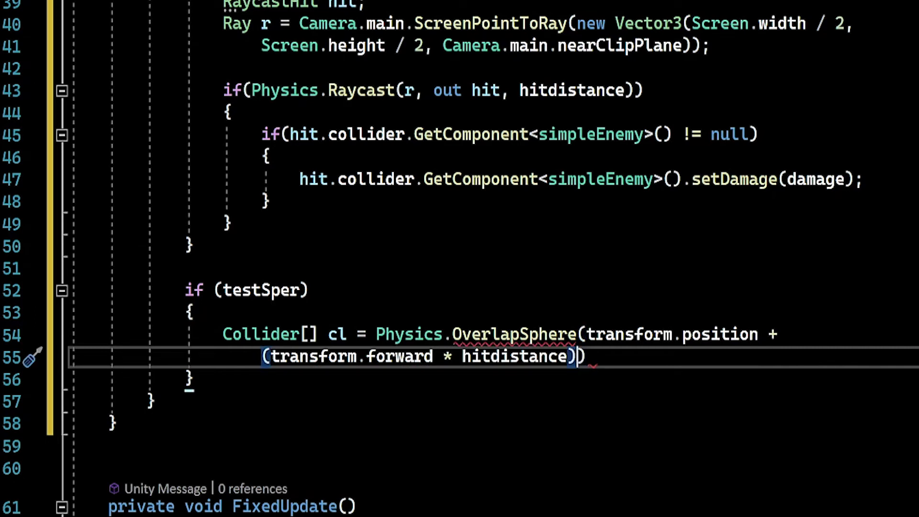
{"action": "type", "text": ", "}
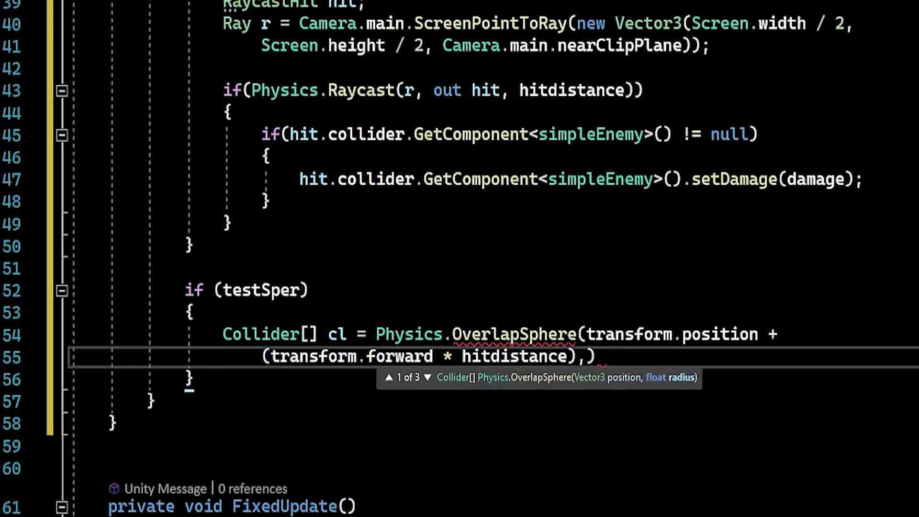
{"action": "type", "text": "hit"}
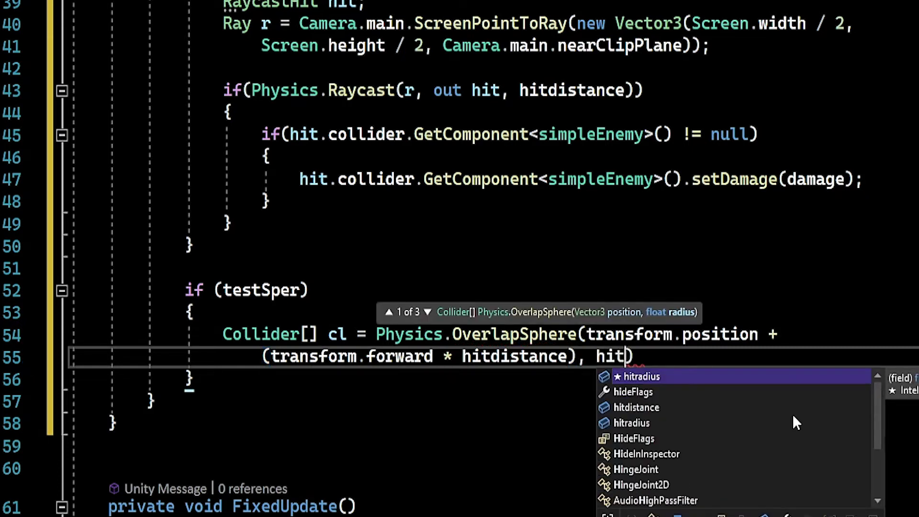
{"action": "key", "text": "Tab"}
{"action": "type", "text": ";"}
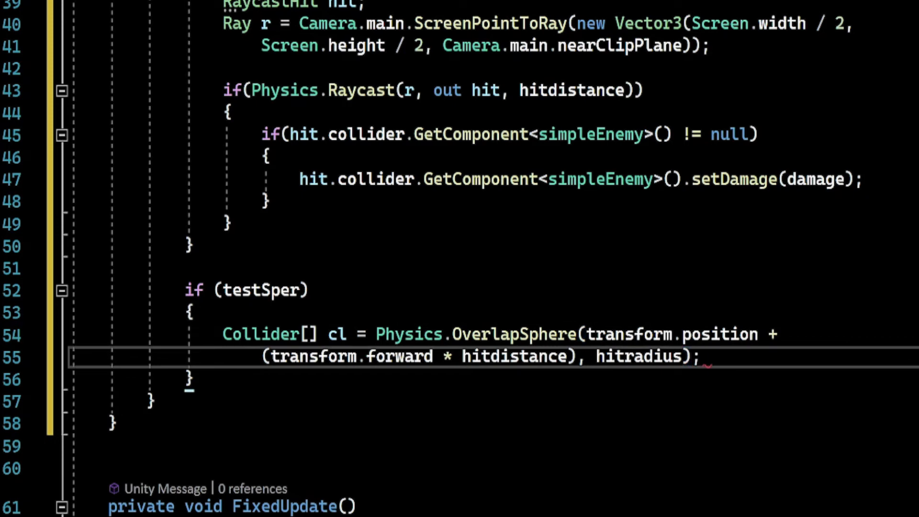
{"action": "key", "text": "Return"}
{"action": "key", "text": "Return"}
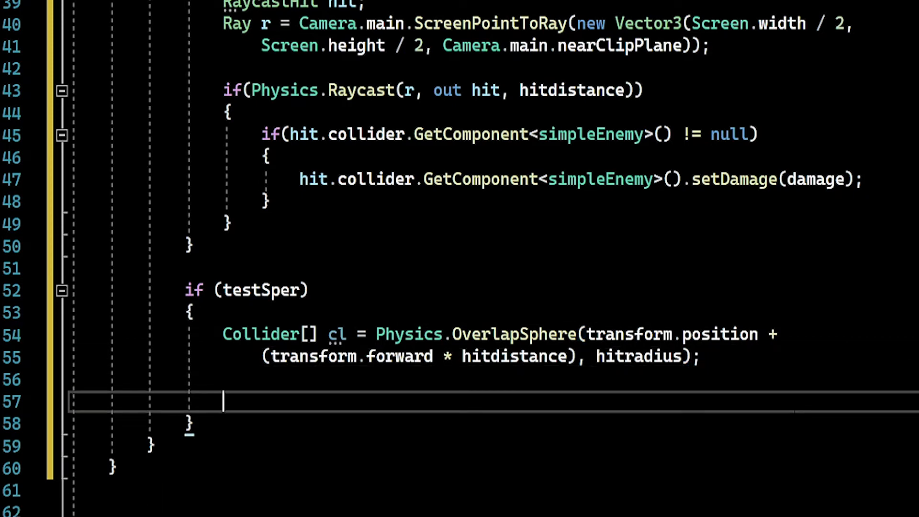
Add a foreach (Collider c in cl) loop below the OverlapSphere call
{"action": "type", "text": "fore"}
{"action": "key", "text": "Tab"}
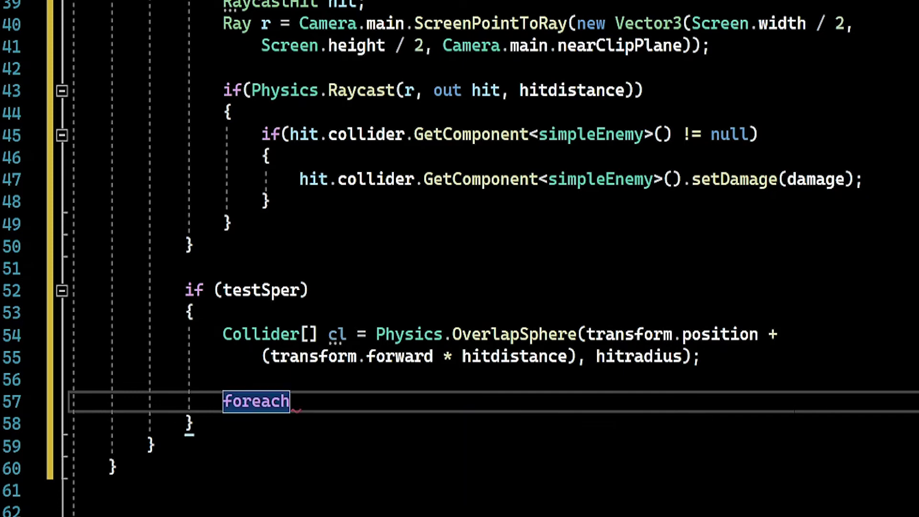
{"action": "type", "text": "(Coll"}
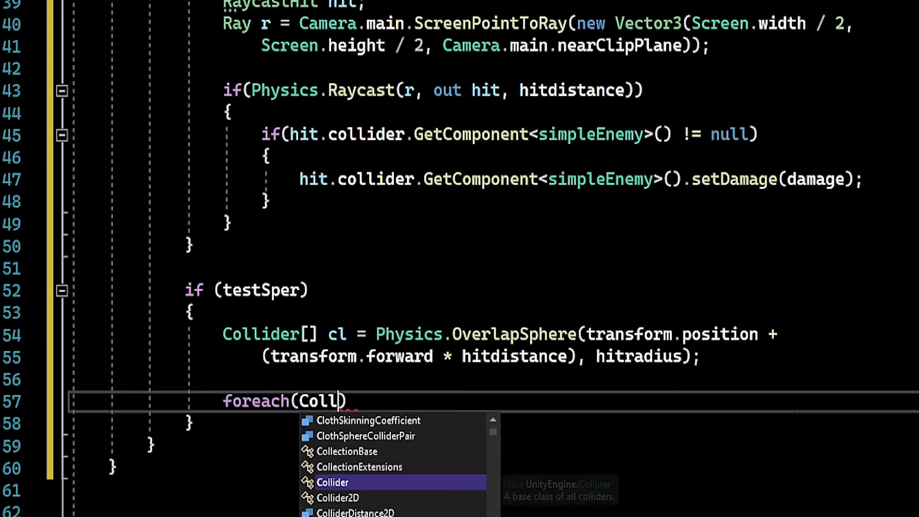
{"action": "key", "text": "Tab"}
{"action": "type", "text": "c i"}
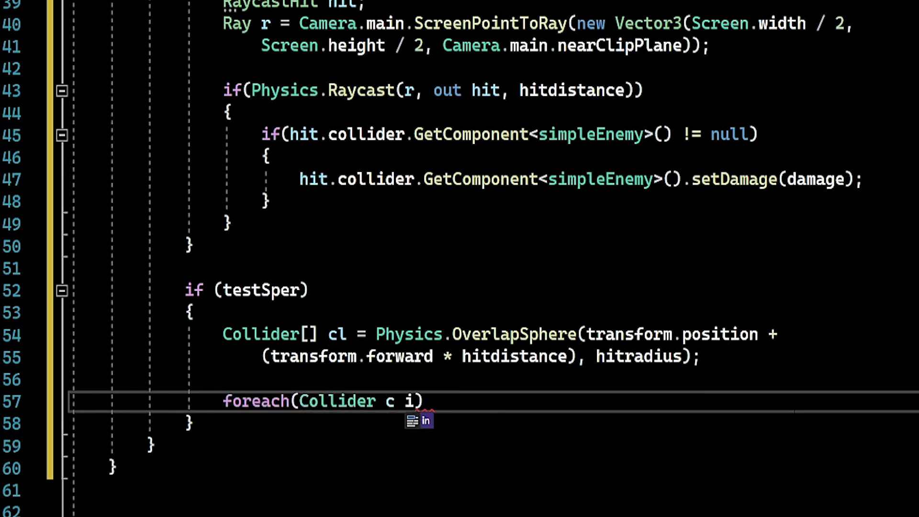
{"action": "type", "text": "n cl) {"}
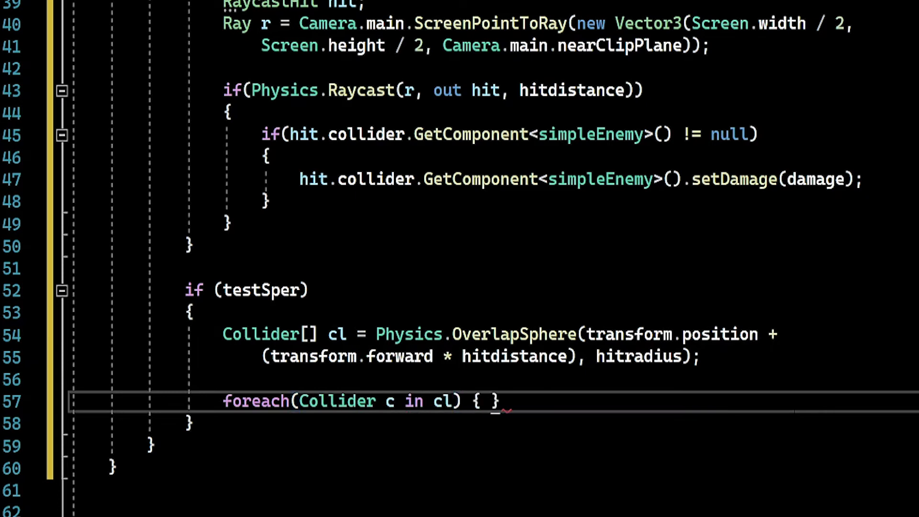
{"action": "key", "text": "Return"}
{"action": "scroll", "coordinate": [459, 258], "scroll_direction": "down", "scroll_amount": 1}
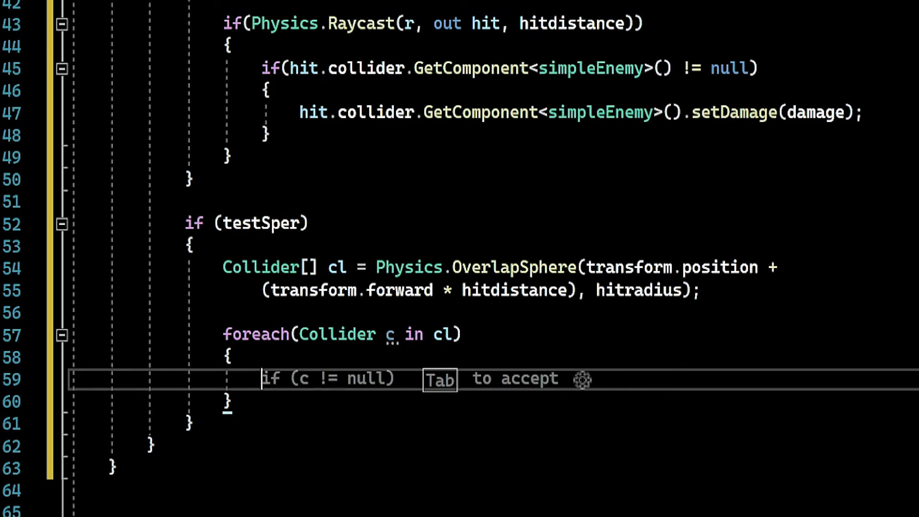
Inside the loop, add if(c.GetComponent<simpleEnemy>() != null) with an empty block
{"action": "type", "text": "if("}
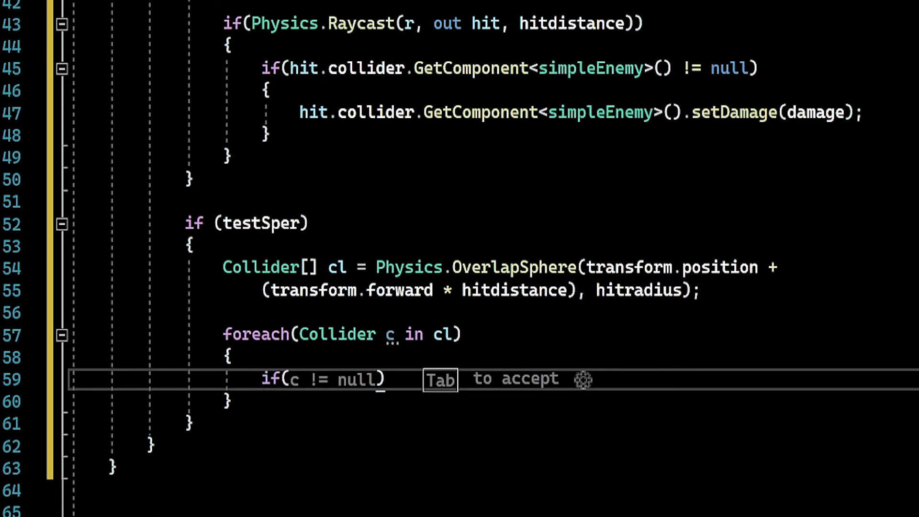
{"action": "type", "text": "c.getc"}
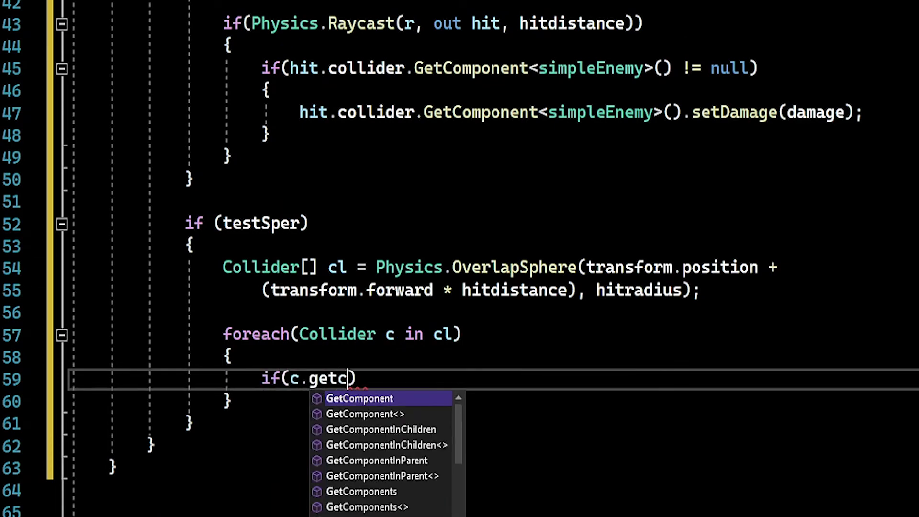
{"action": "key", "text": "Tab"}
{"action": "type", "text": "<"}
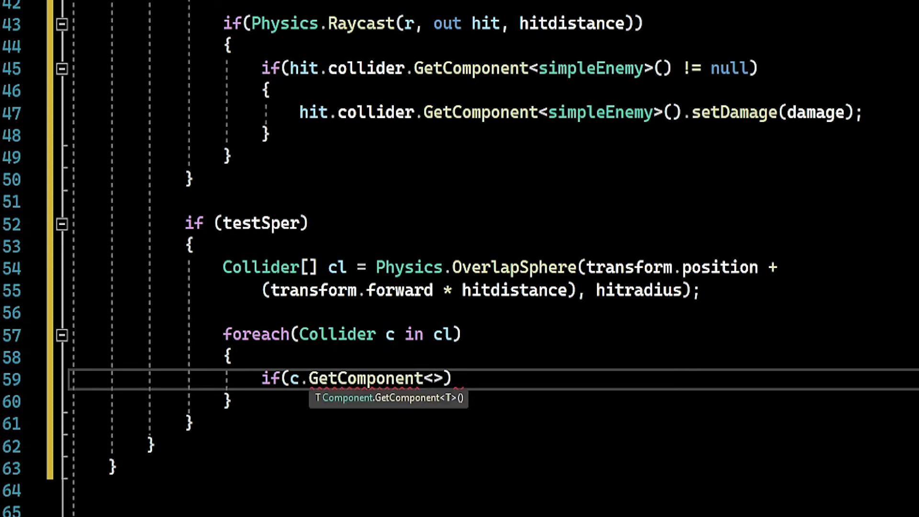
{"action": "type", "text": "si"}
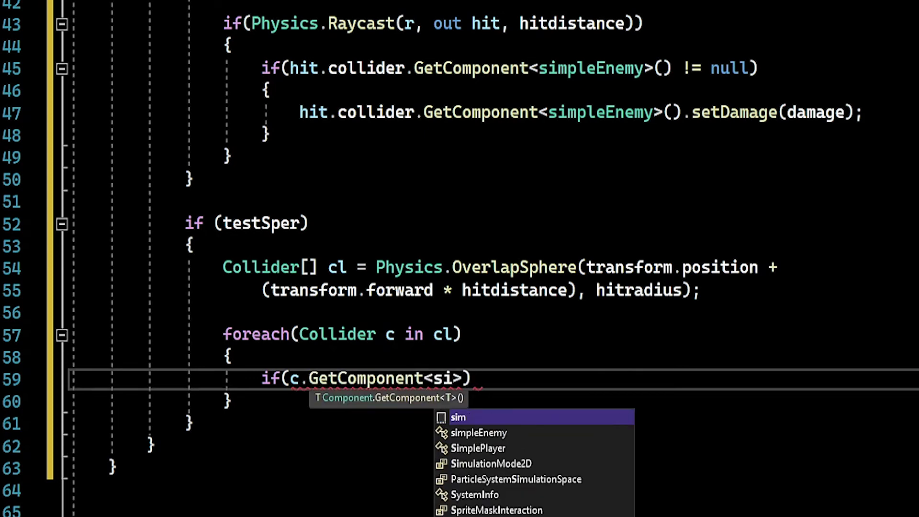
{"action": "key", "text": "Down"}
{"action": "key", "text": "Tab"}
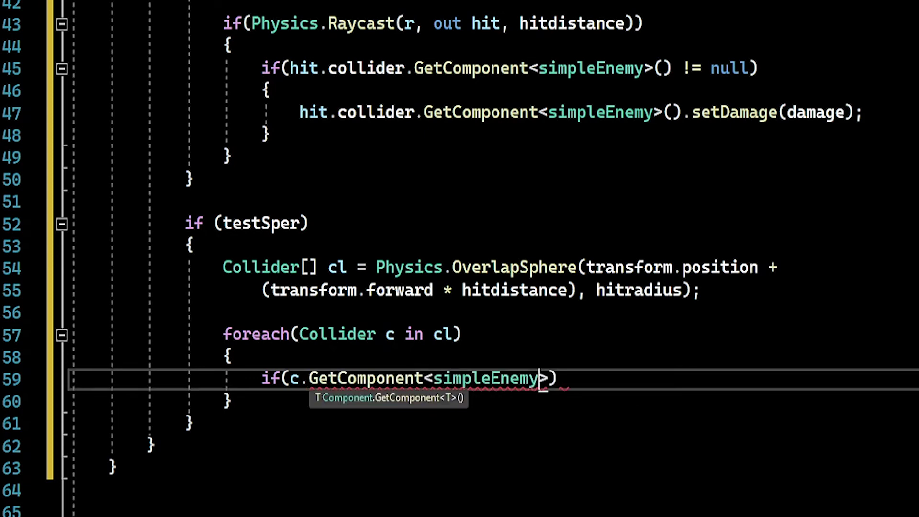
{"action": "key", "text": "Right"}
{"action": "type", "text": "() "}
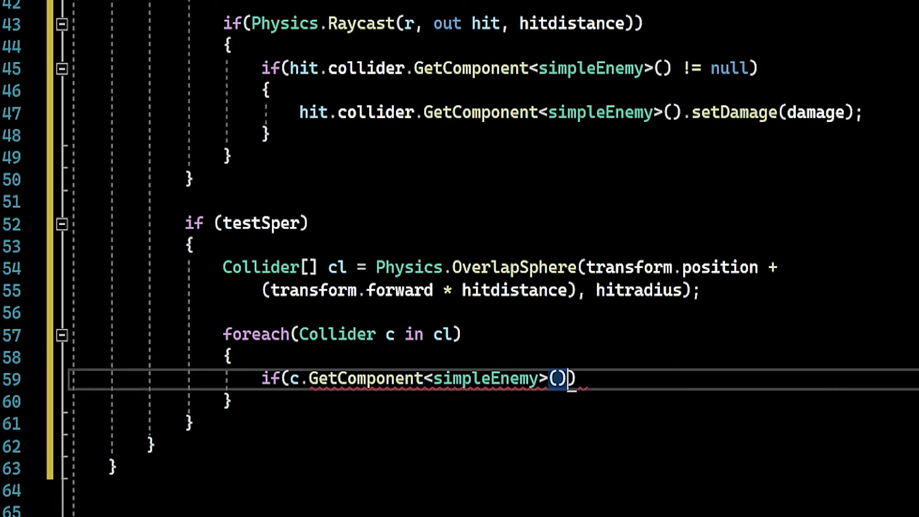
{"action": "type", "text": "!= nu"}
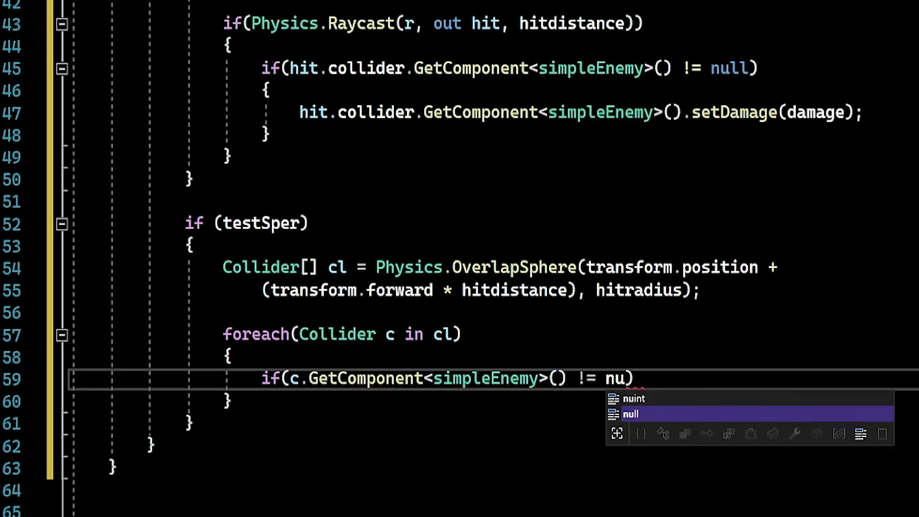
{"action": "type", "text": "ll"}
{"action": "key", "text": "Left"}
{"action": "key", "text": "Left"}
{"action": "key", "text": "Left"}
{"action": "key", "text": "Left"}
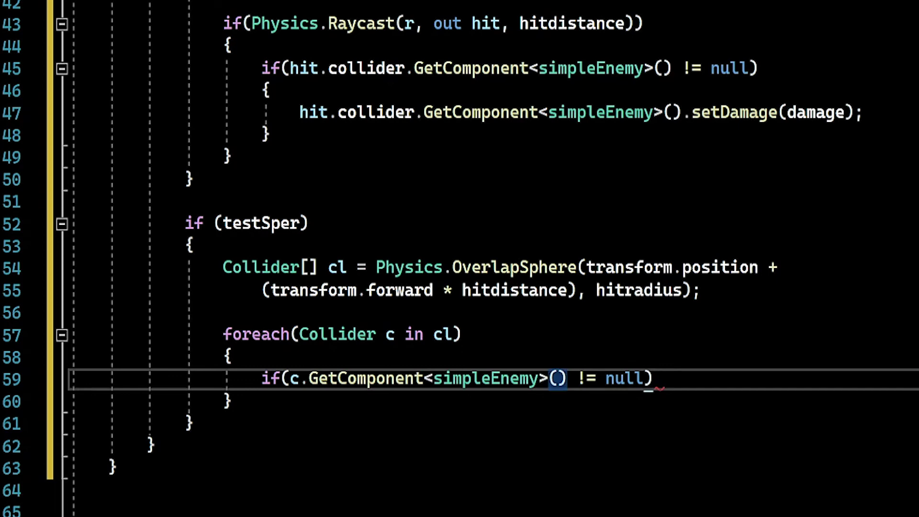
{"action": "key", "text": "shift+Left"}
{"action": "key", "text": "shift+Left"}
{"action": "key", "text": "shift+Left"}
{"action": "key", "text": "shift+Left"}
{"action": "key", "text": "shift+Left"}
{"action": "key", "text": "shift+Left"}
{"action": "key", "text": "shift+Left"}
{"action": "key", "text": "shift+Left"}
{"action": "key", "text": "ctrl+c"}
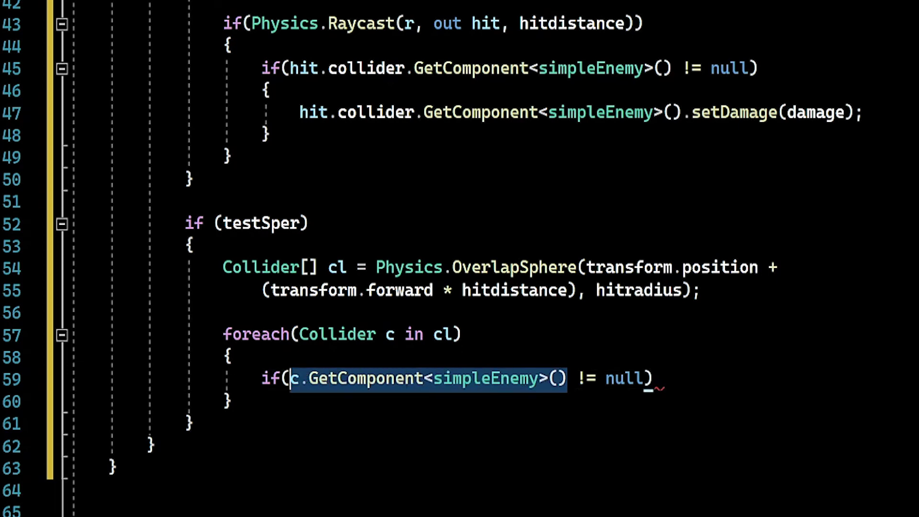
{"action": "left_click", "coordinate": [577, 378]}
{"action": "key", "text": "End"}
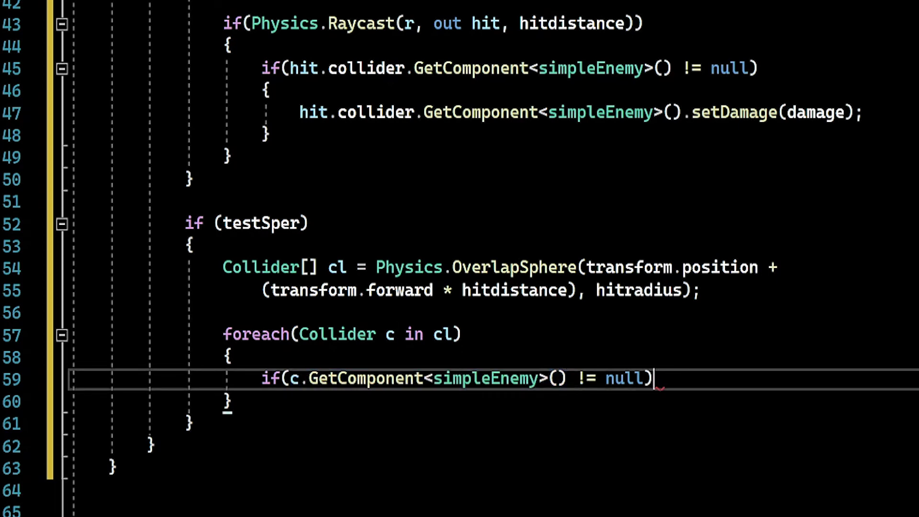
{"action": "type", "text": "{"}
{"action": "key", "text": "Return"}
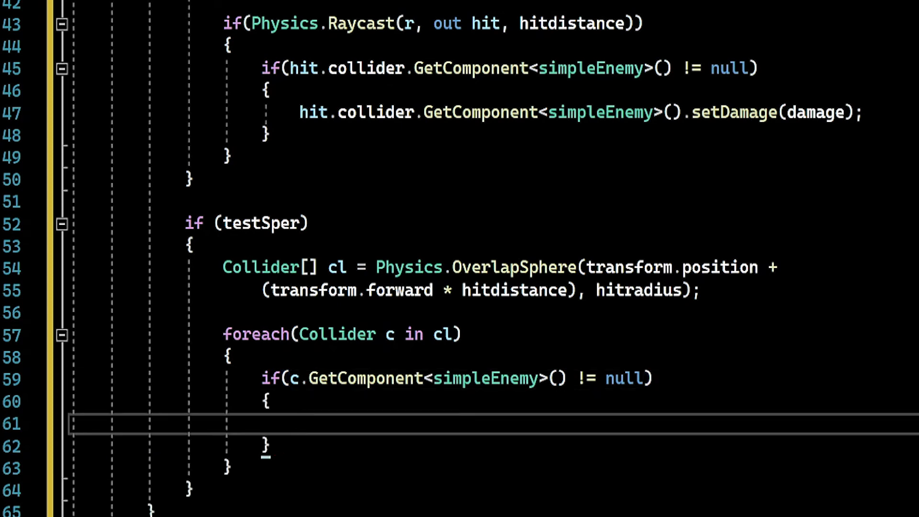
Call c.GetComponent<simpleEnemy>().setDamage(damage) in the block and save the script
{"action": "key", "text": "ctrl+v"}
{"action": "type", "text": ".set"}
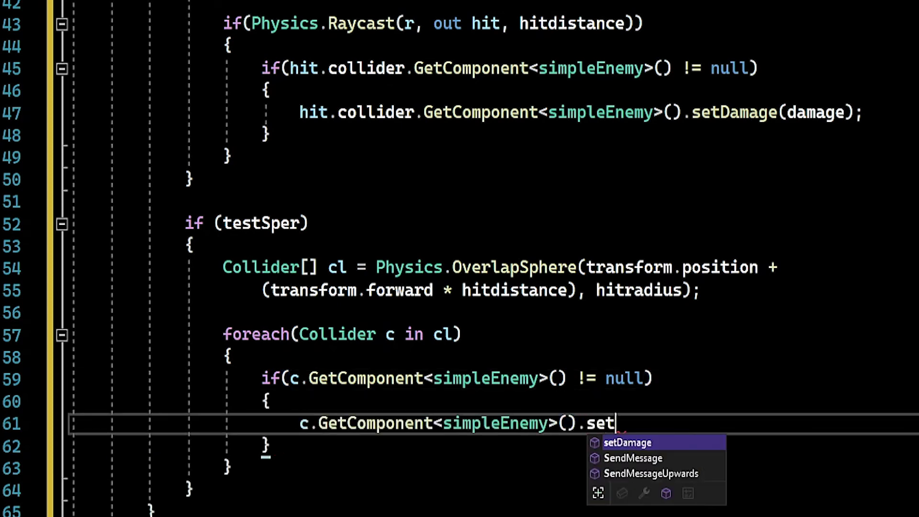
{"action": "type", "text": "d"}
{"action": "key", "text": "Tab"}
{"action": "type", "text": "("}
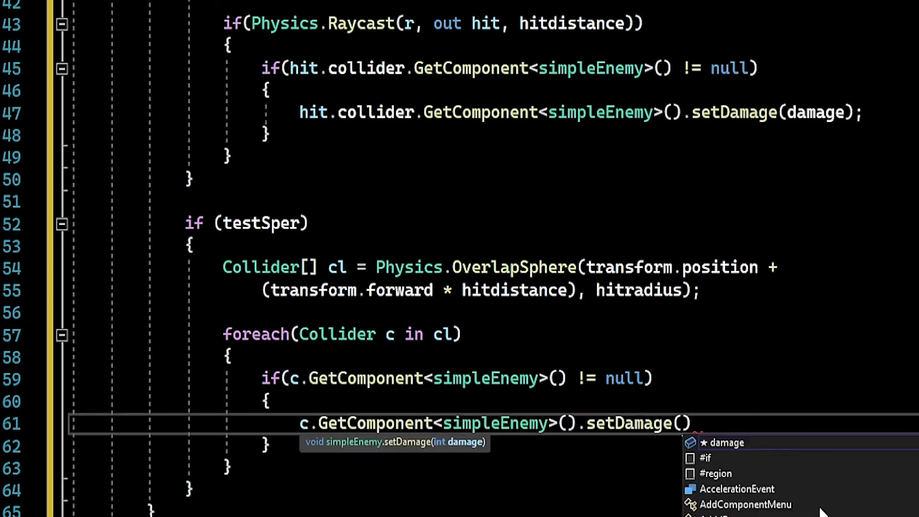
{"action": "type", "text": "damage"}
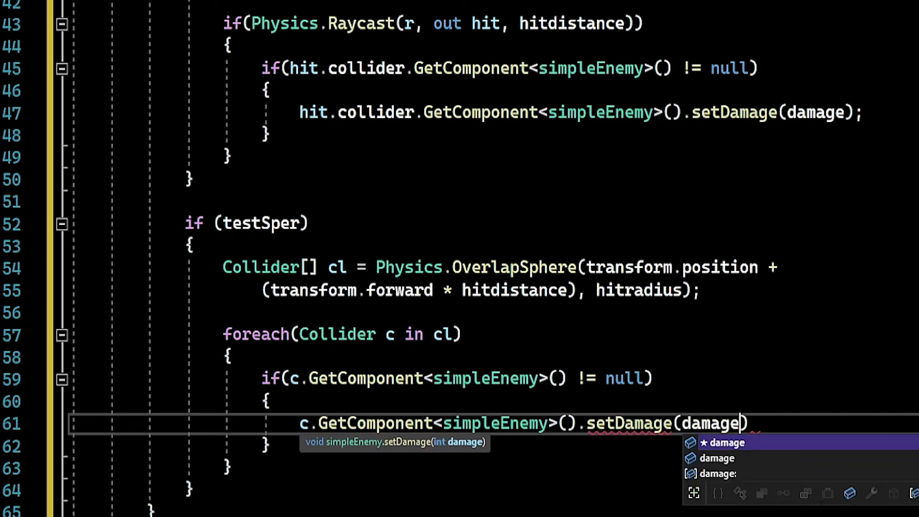
{"action": "type", "text": ");"}
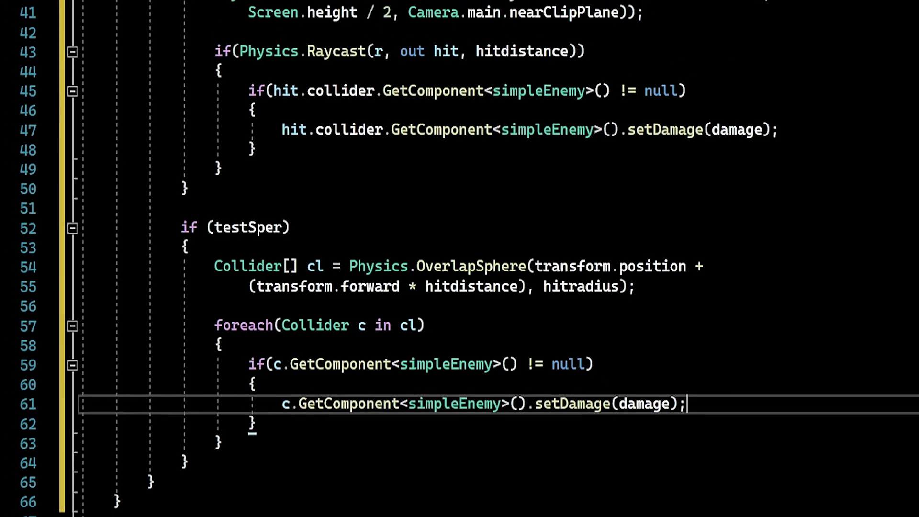
{"action": "key", "text": "ctrl+s"}
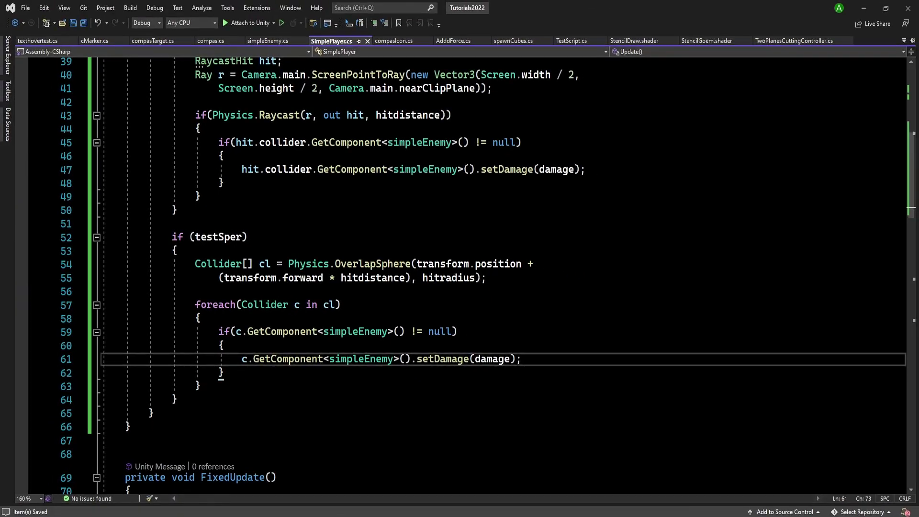
{"action": "key", "text": "alt+Tab"}
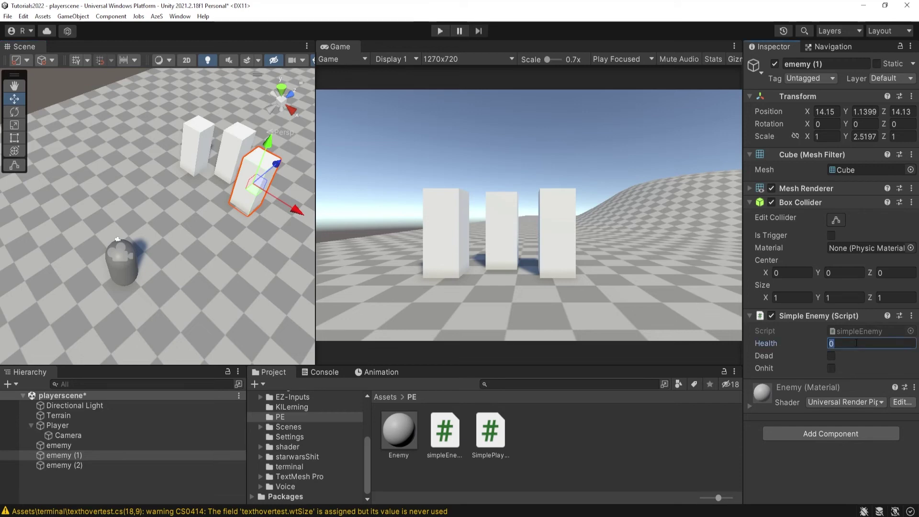
Set Health to 100 on all three ememy pillars
{"action": "type", "text": "100"}
{"action": "left_click", "coordinate": [230, 160]}
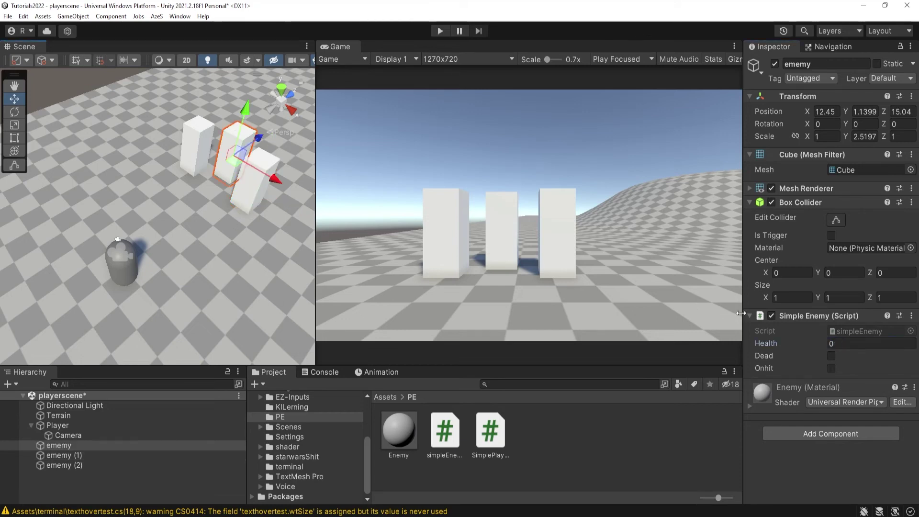
{"action": "left_click", "coordinate": [861, 344]}
{"action": "type", "text": "100"}
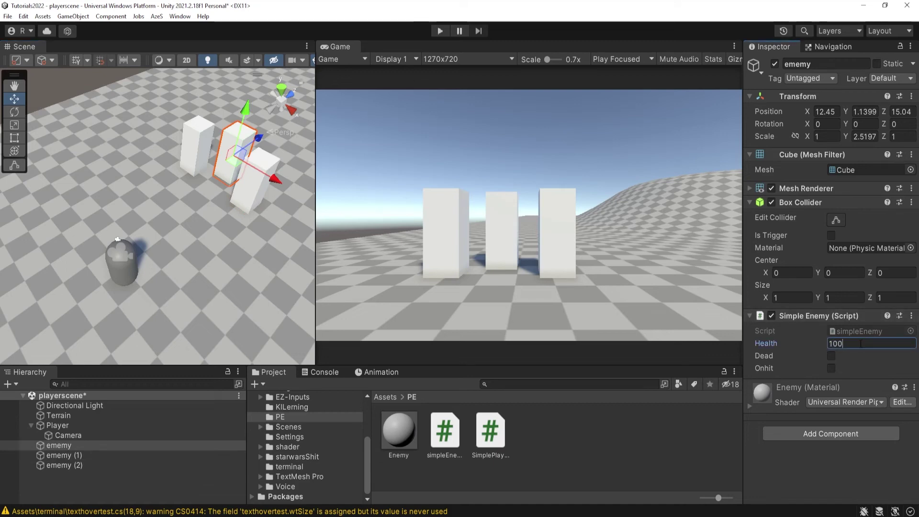
{"action": "left_click", "coordinate": [183, 142]}
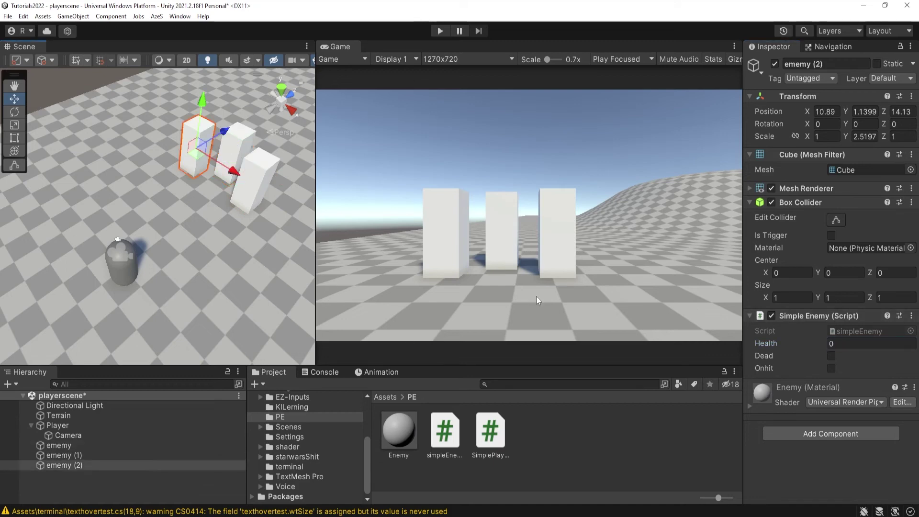
{"action": "left_click", "coordinate": [845, 344]}
{"action": "type", "text": "00"}
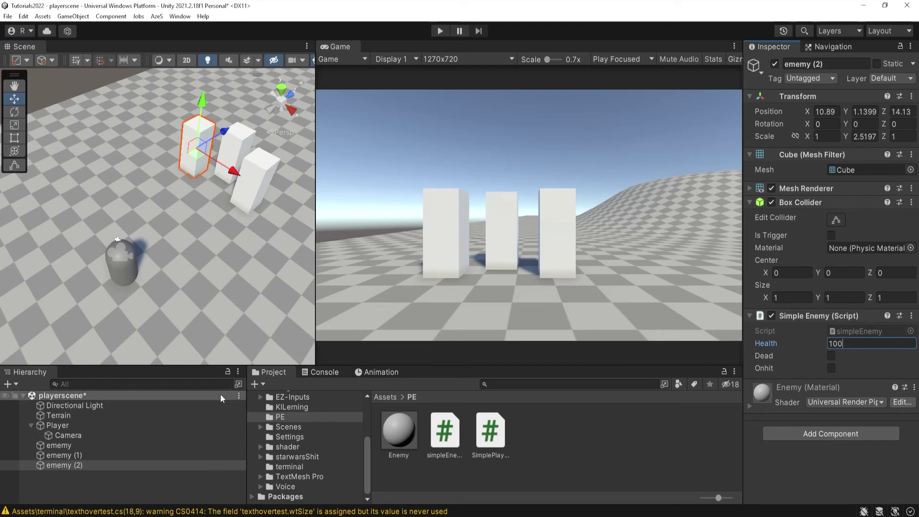
Set the Player's Hitdistance to 4 in the Simple Player component
{"action": "left_click", "coordinate": [84, 429]}
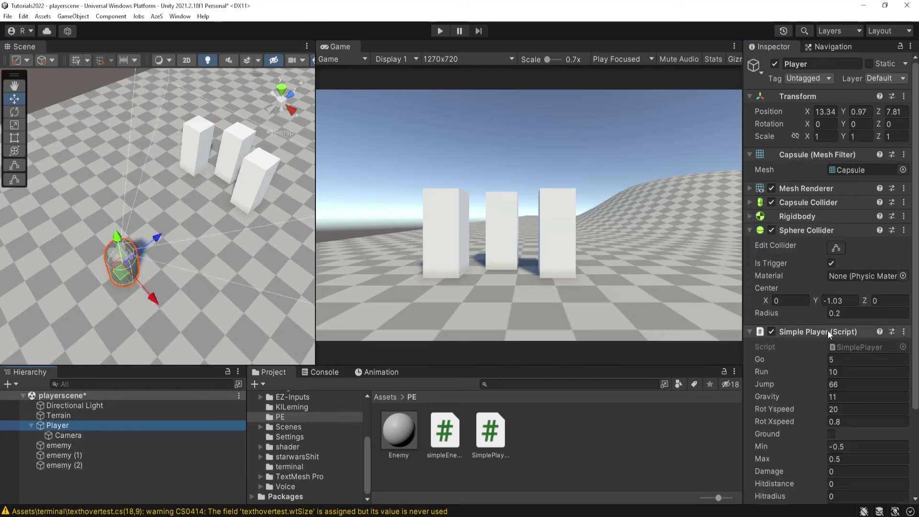
{"action": "scroll", "coordinate": [828, 331], "scroll_direction": "down", "scroll_amount": 2}
{"action": "scroll", "coordinate": [805, 340], "scroll_direction": "down", "scroll_amount": 3}
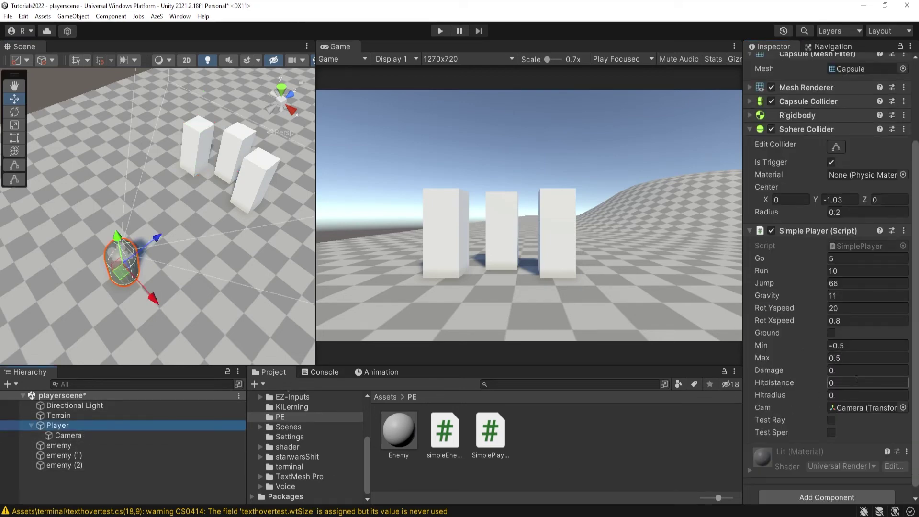
{"action": "left_click", "coordinate": [886, 382]}
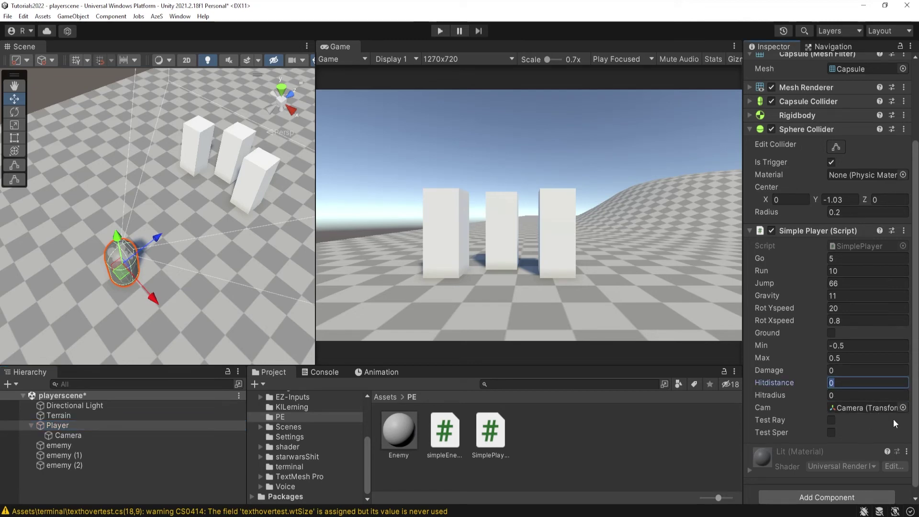
{"action": "type", "text": "4"}
Enter Play mode and walk the player toward the pillars
{"action": "left_click", "coordinate": [440, 31]}
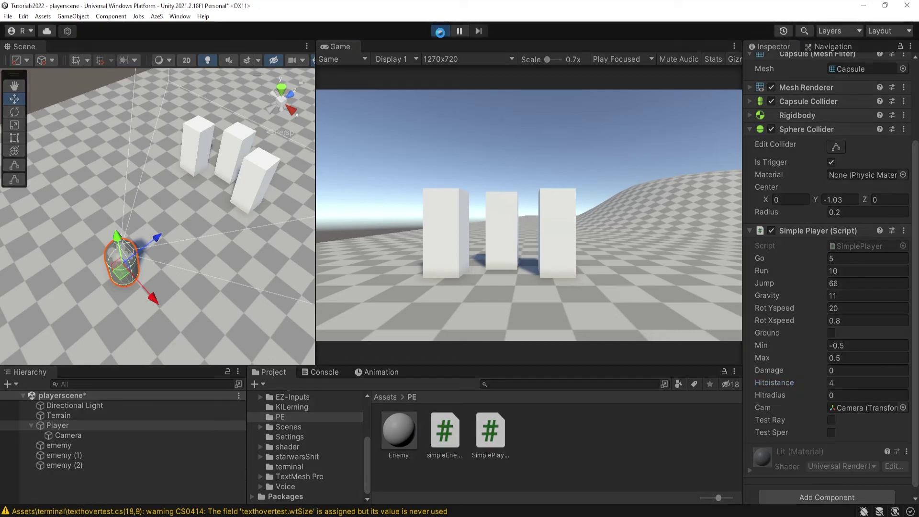
{"action": "left_click", "coordinate": [444, 122]}
{"action": "key", "text": "w"}
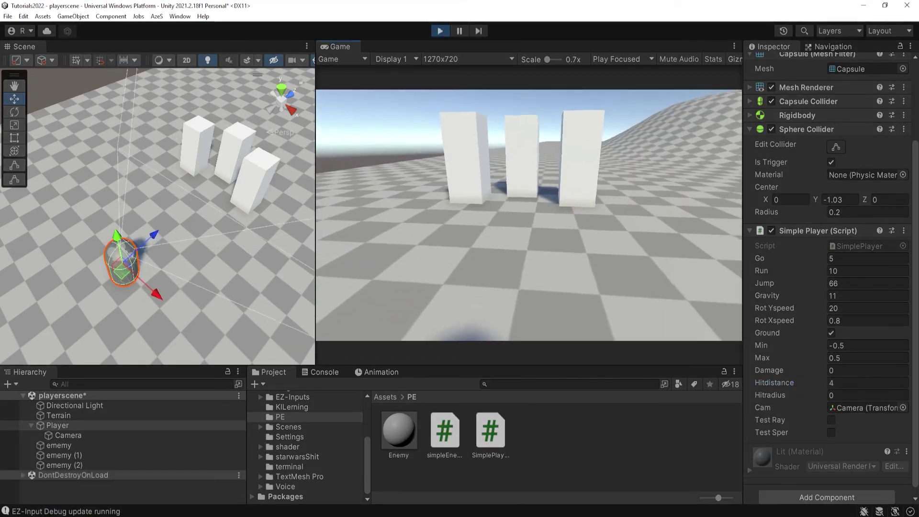
{"action": "key", "text": "w"}
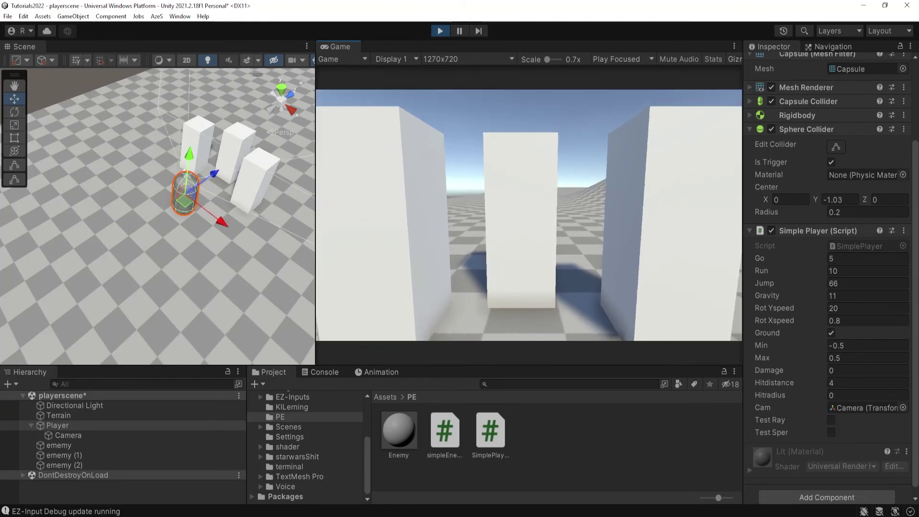
{"action": "key", "text": "w"}
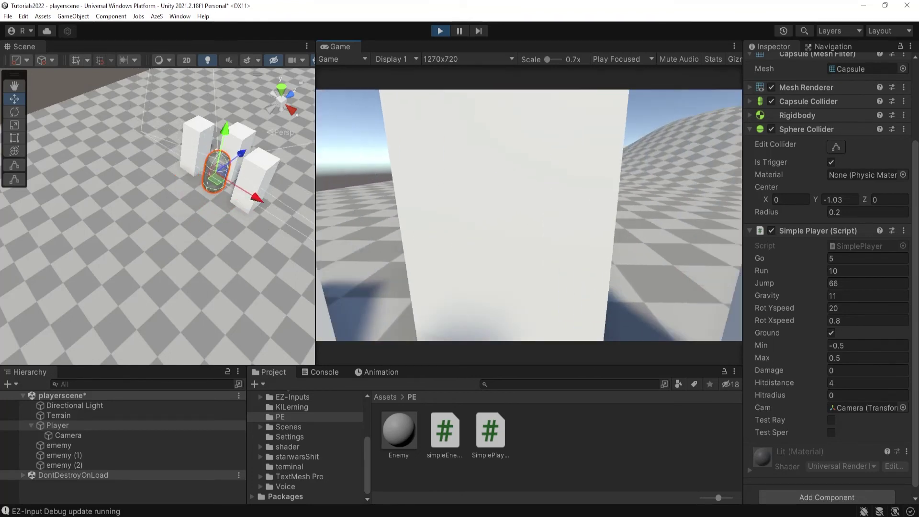
{"action": "key", "text": "s"}
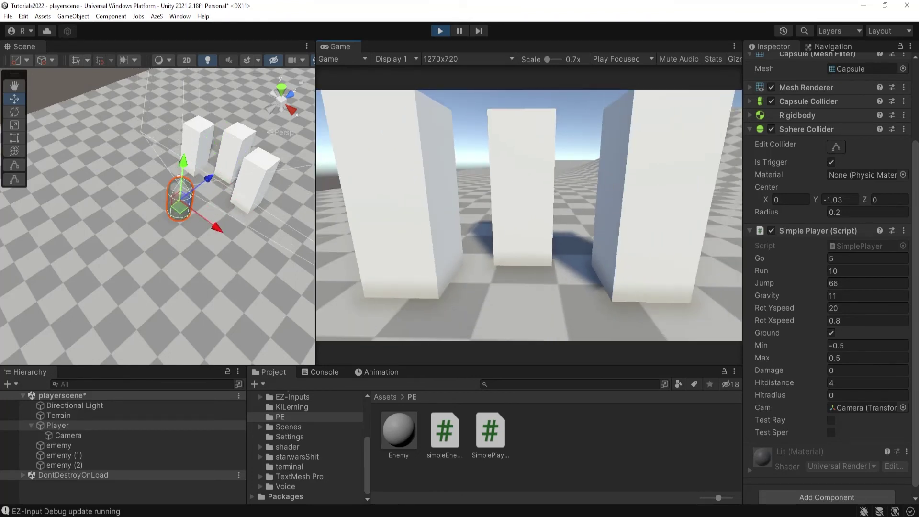
Enable Test Ray and walk forward until the middle pillar turns red
{"action": "left_click", "coordinate": [831, 420]}
{"action": "left_click", "coordinate": [527, 216]}
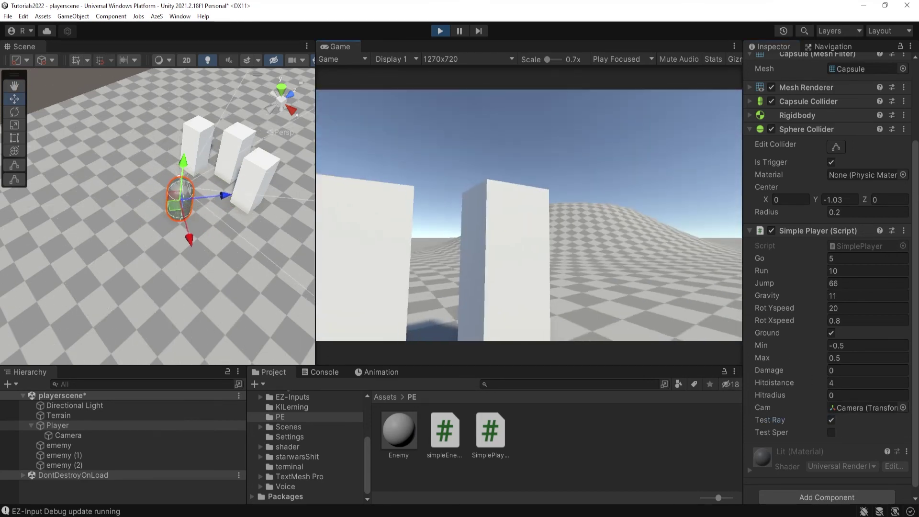
{"action": "key", "text": "w"}
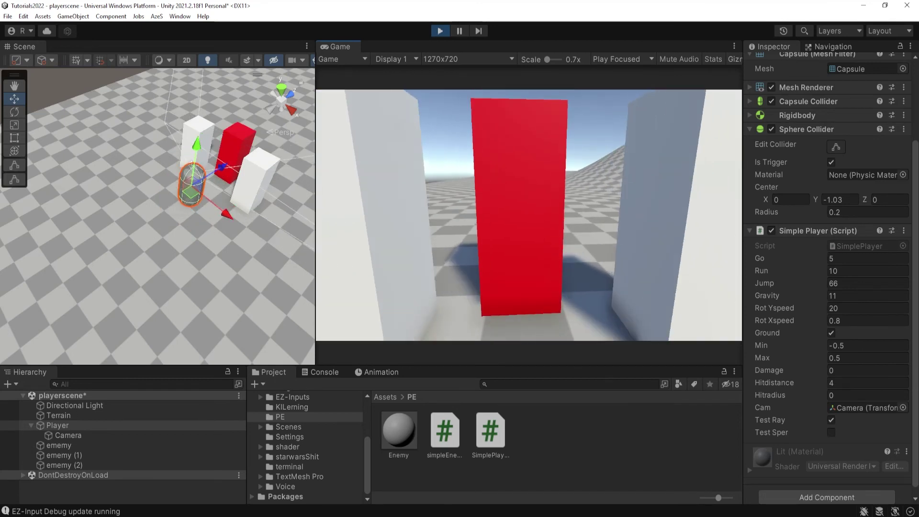
{"action": "key", "text": "w"}
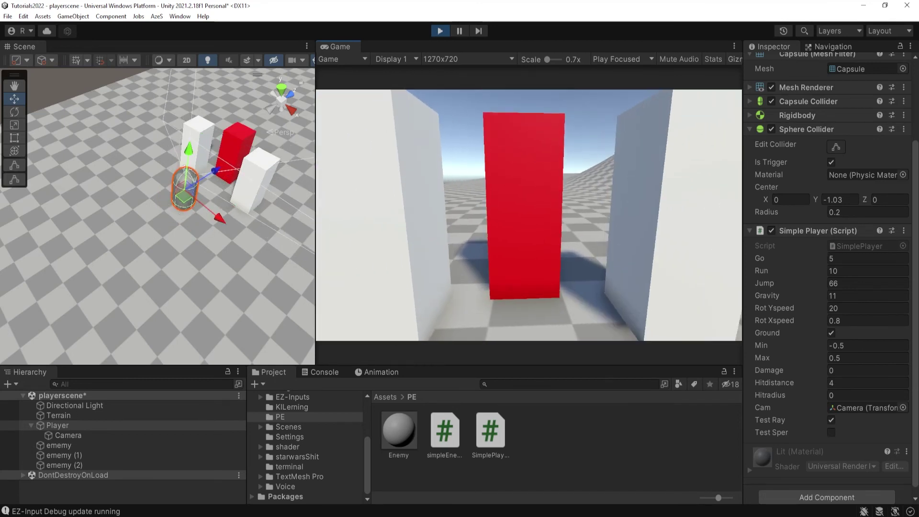
{"action": "key", "text": "s"}
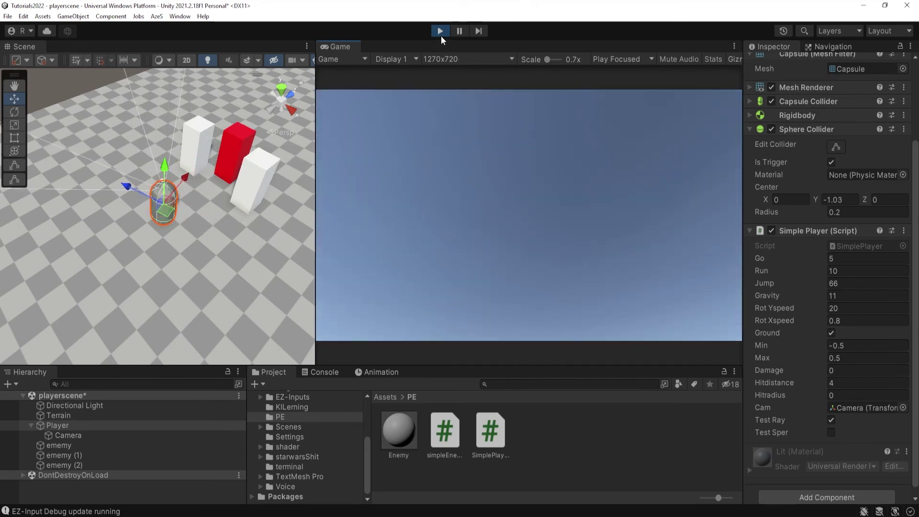
Restart Play mode, tick Test Sper, and set Hitdistance 1 and Hitradius 2
{"action": "left_click", "coordinate": [442, 31]}
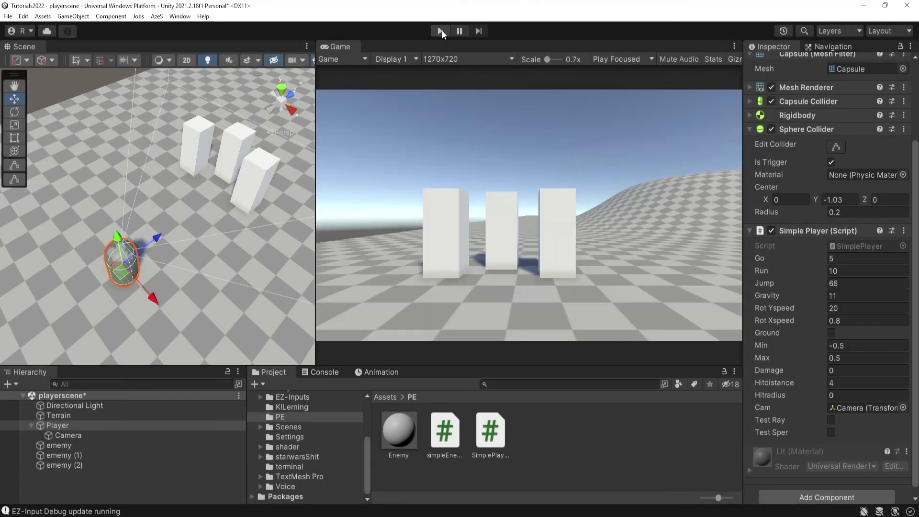
{"action": "left_click", "coordinate": [442, 31]}
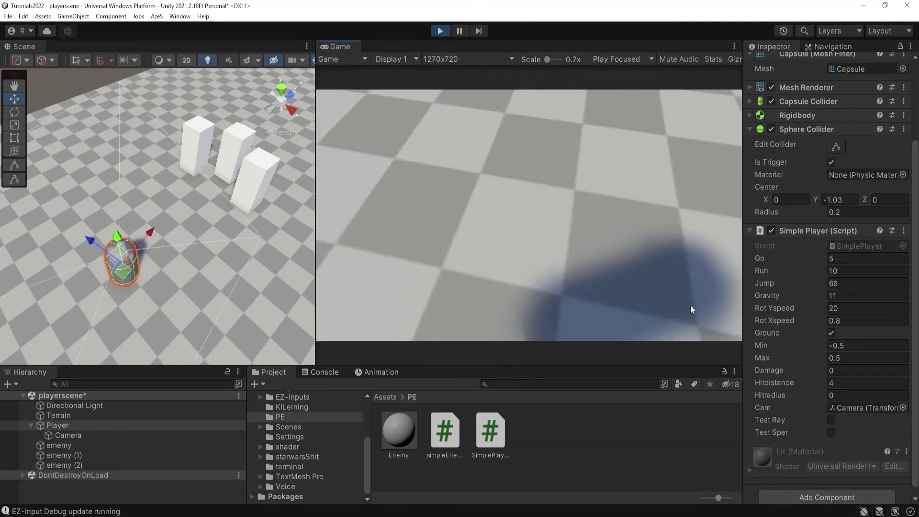
{"action": "left_click", "coordinate": [831, 432]}
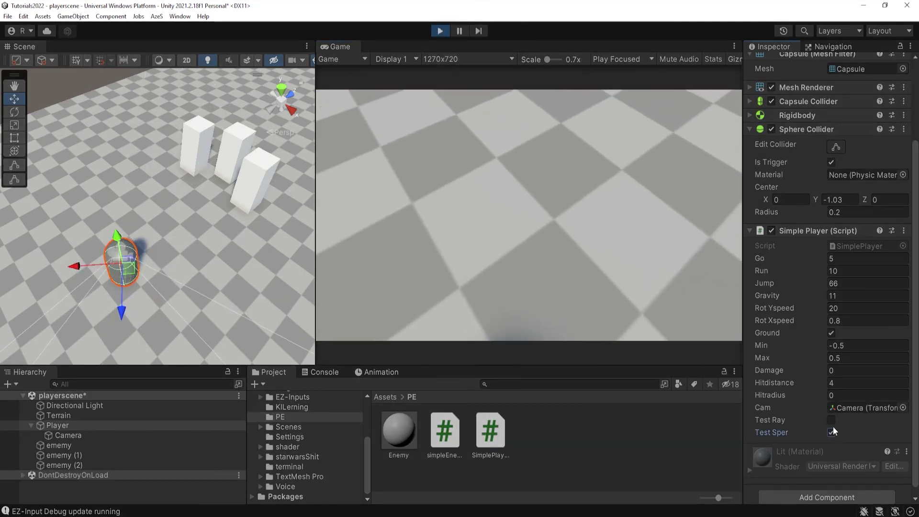
{"action": "double_click", "coordinate": [849, 382]}
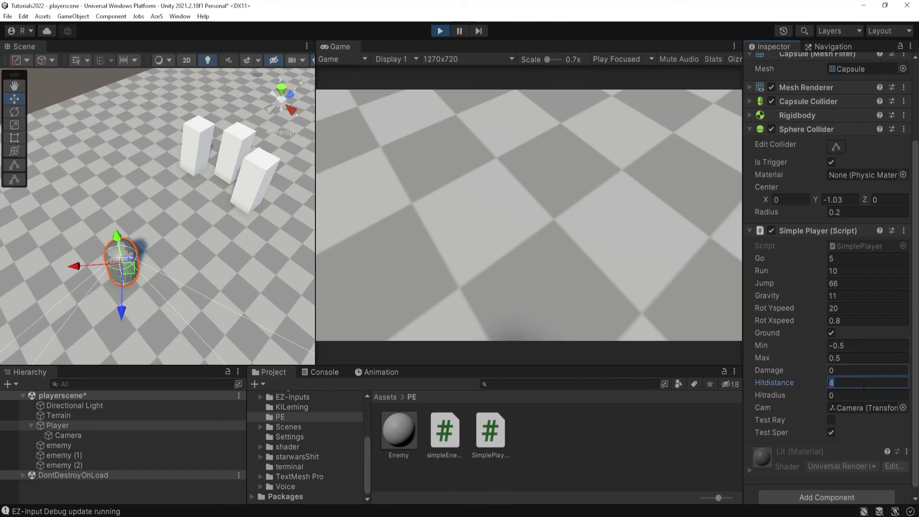
{"action": "type", "text": "1"}
{"action": "left_click", "coordinate": [853, 394]}
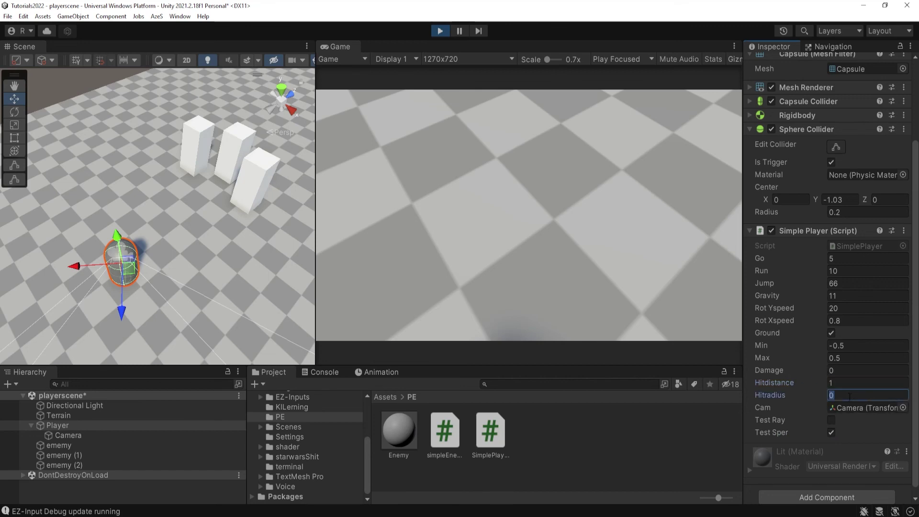
{"action": "type", "text": "2"}
{"action": "left_click", "coordinate": [679, 285]}
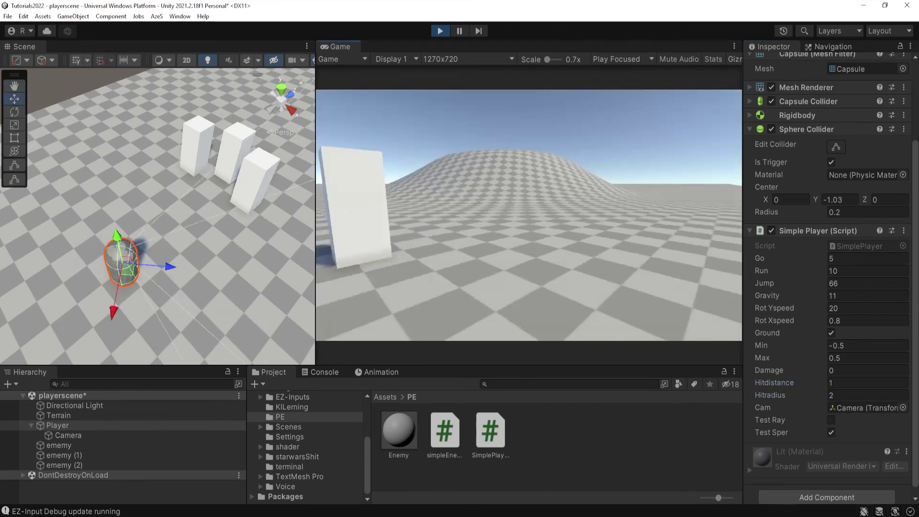
Walk the player into the three pillars until they turn red
{"action": "key", "text": "w"}
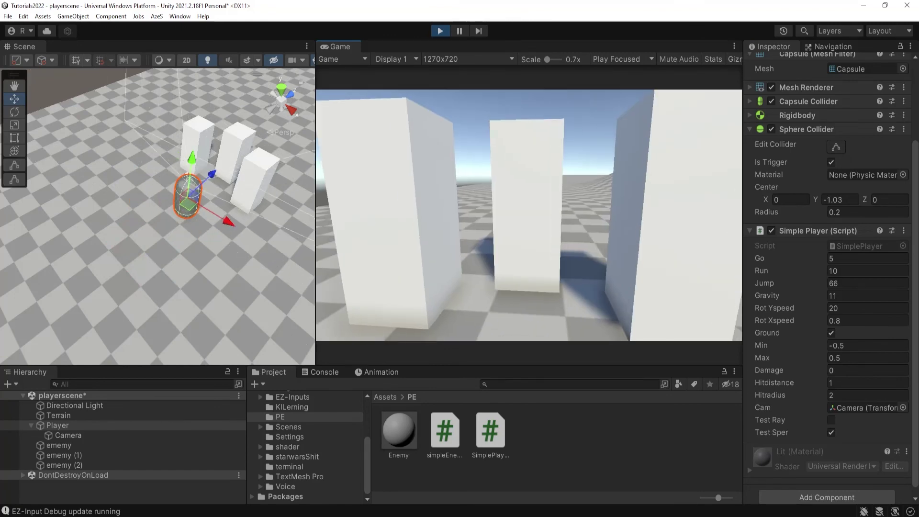
{"action": "key", "text": "w"}
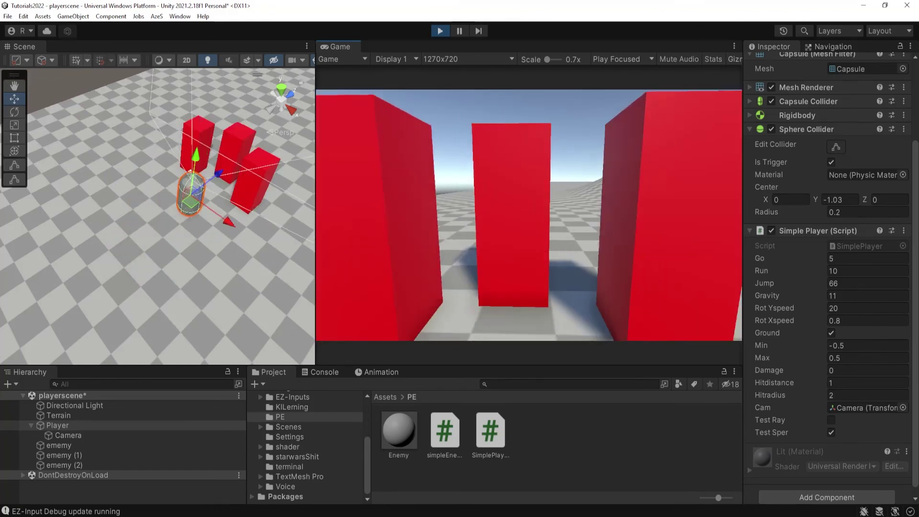
{"action": "key", "text": "s"}
{"action": "key", "text": "w"}
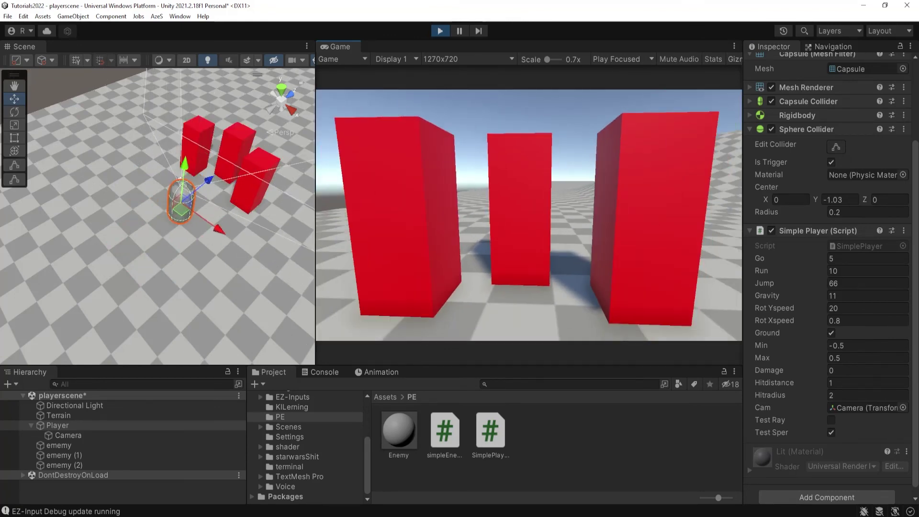
{"action": "key", "text": "s"}
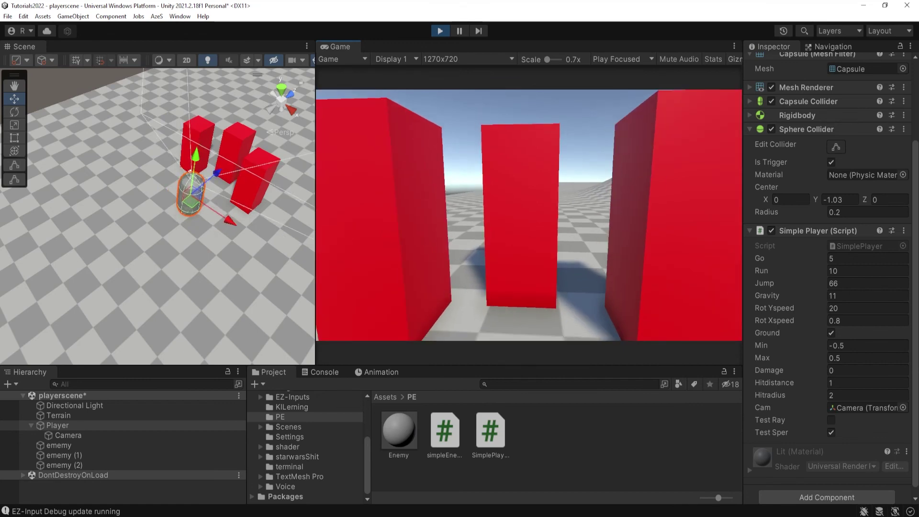
{"action": "key", "text": "s"}
{"action": "key", "text": "w"}
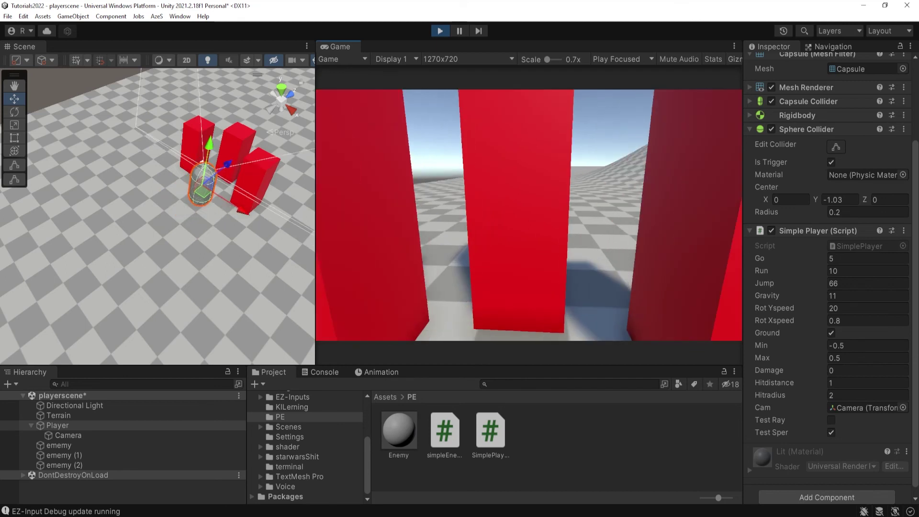
{"action": "key", "text": "s"}
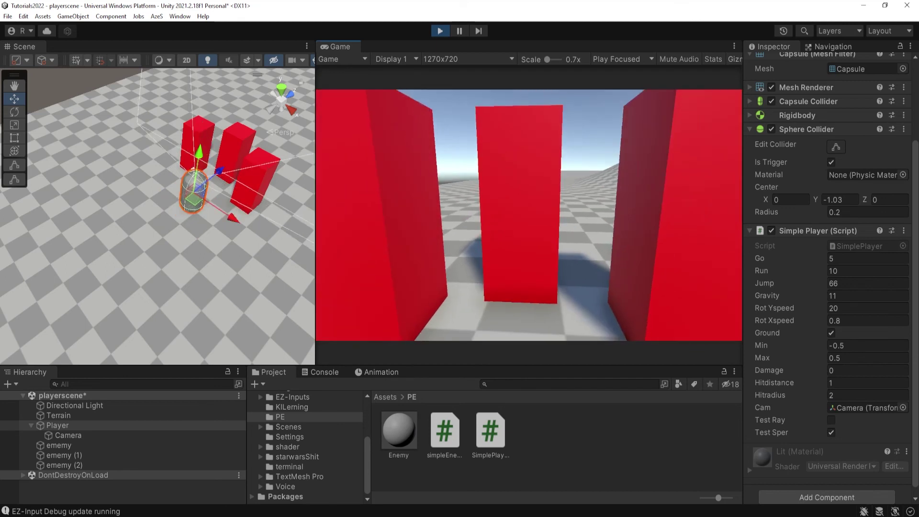
Pause, inspect each of the three enemy pillars, then stop Play mode
{"action": "key", "text": "ctrl+shift+p"}
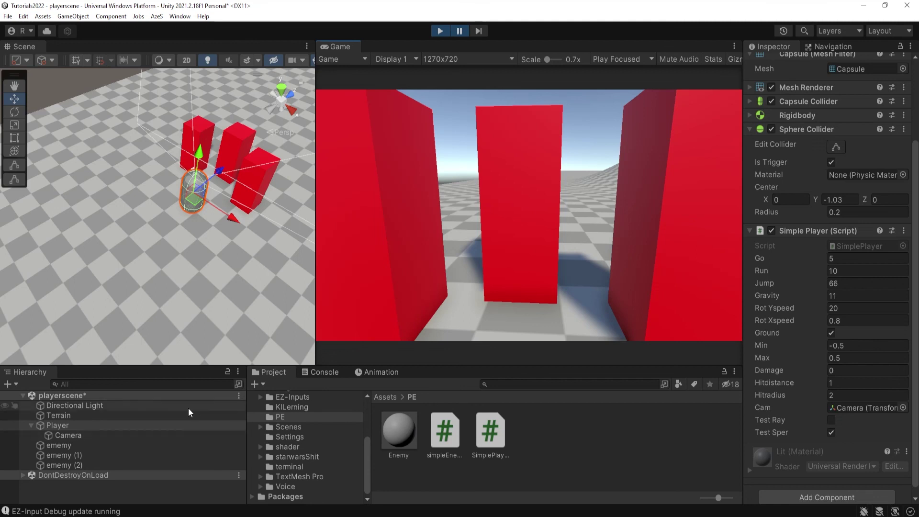
{"action": "left_click", "coordinate": [105, 447]}
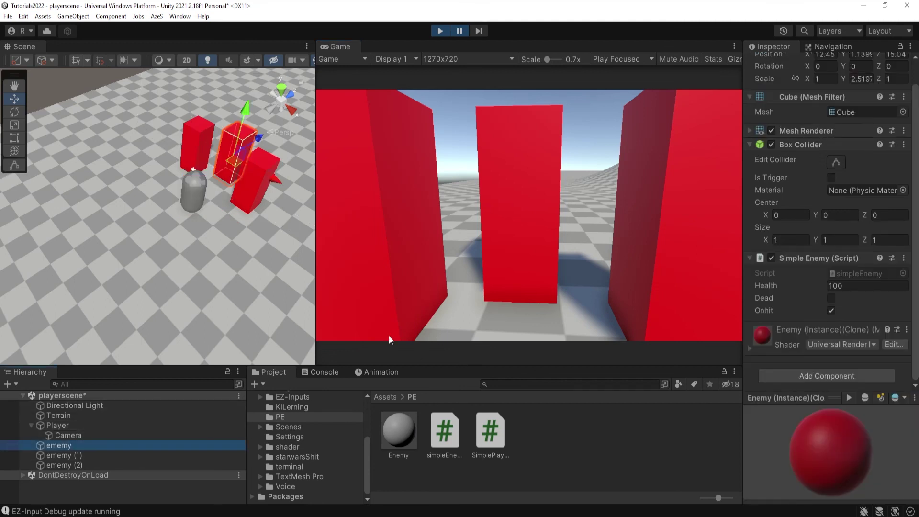
{"action": "left_click", "coordinate": [87, 456]}
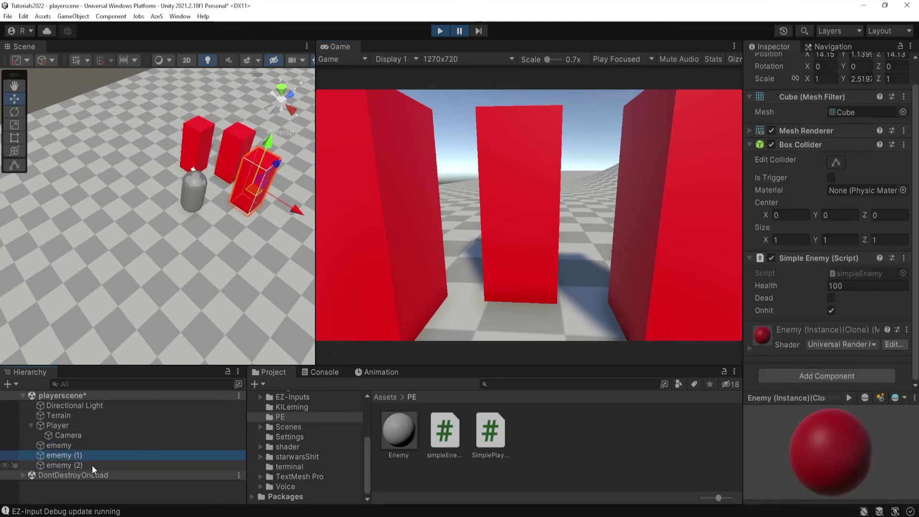
{"action": "left_click", "coordinate": [92, 465]}
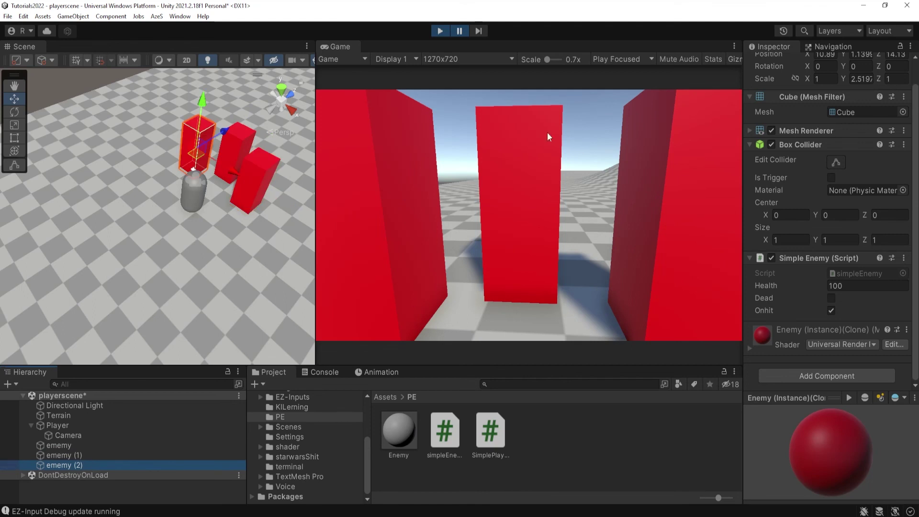
{"action": "left_click", "coordinate": [440, 31]}
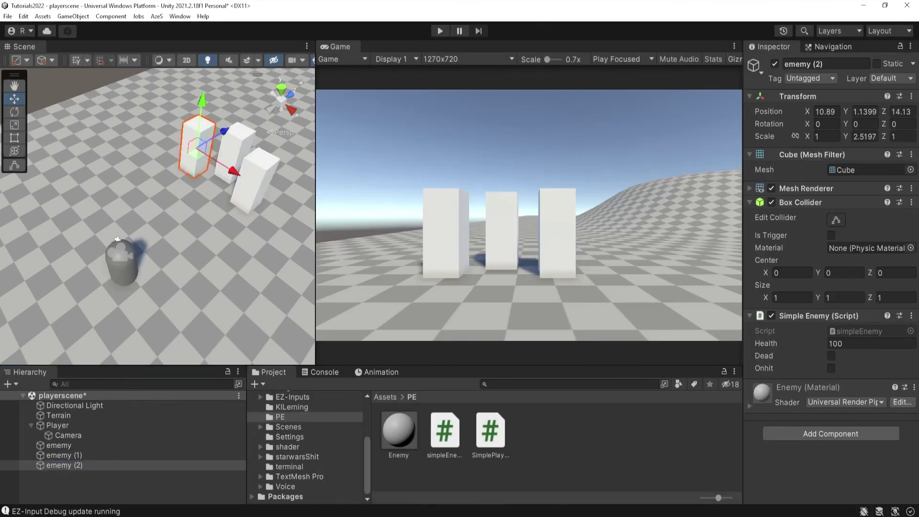
{"action": "key", "text": "alt+Tab"}
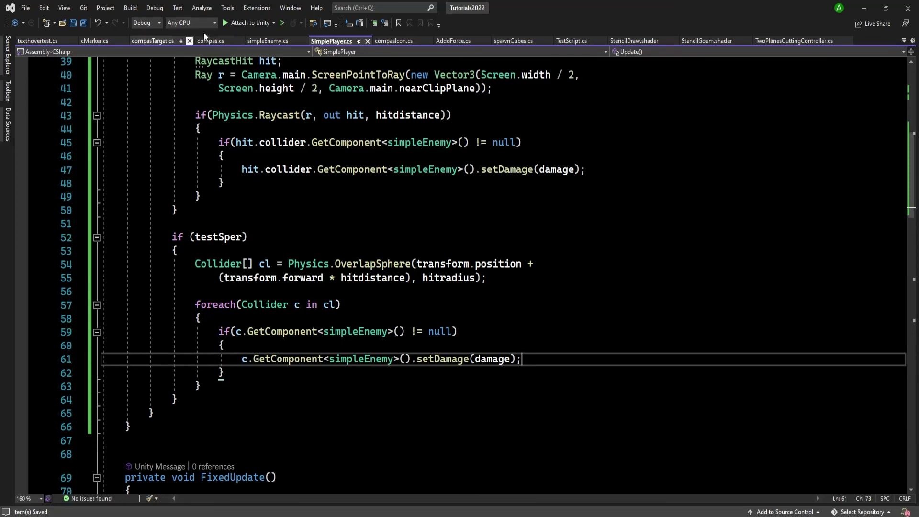
{"action": "left_click", "coordinate": [269, 40]}
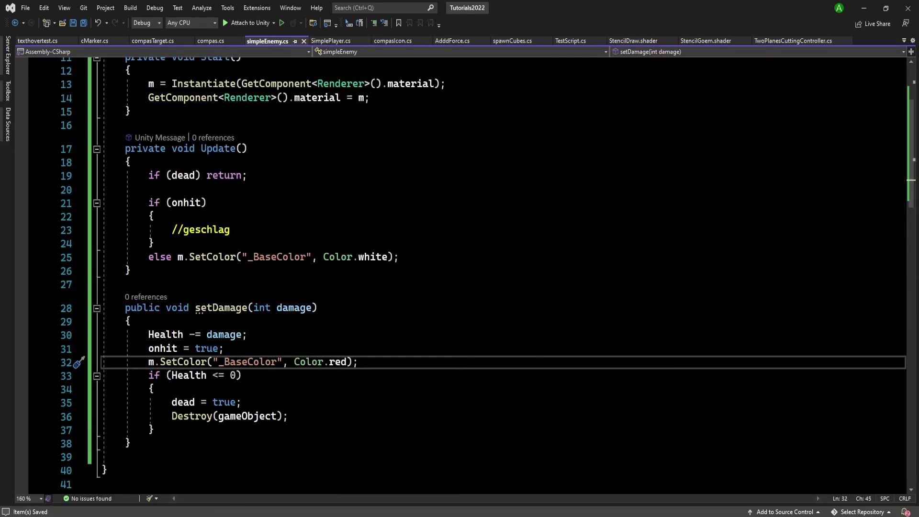
{"action": "left_click", "coordinate": [224, 348]}
{"action": "left_click", "coordinate": [242, 375]}
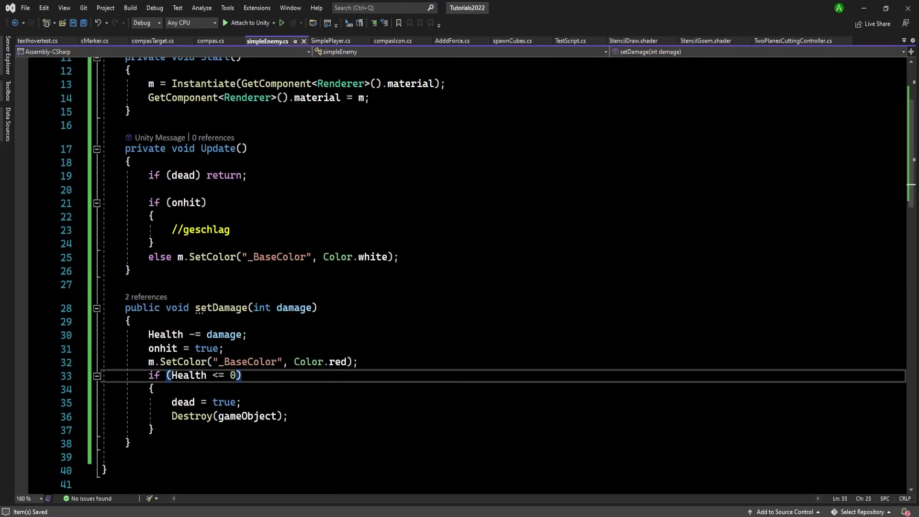
{"action": "left_click", "coordinate": [223, 349]}
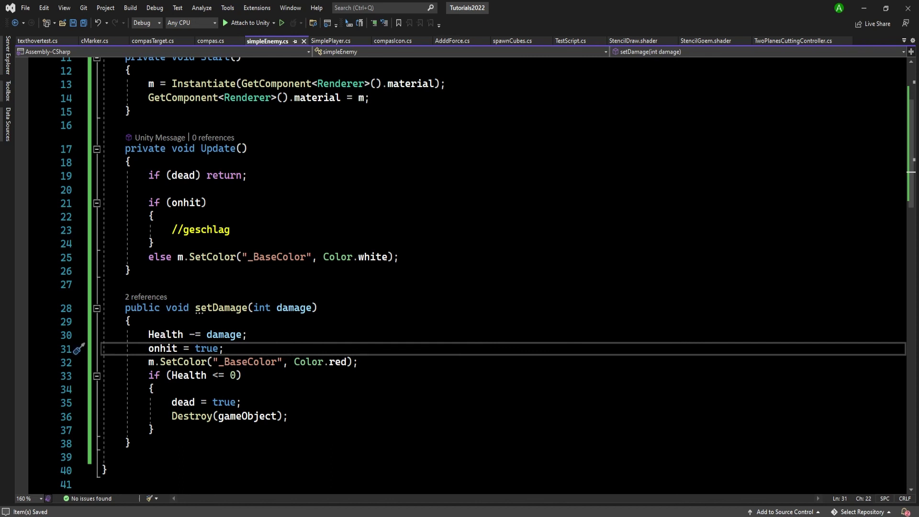
{"action": "key", "text": "alt+Tab"}
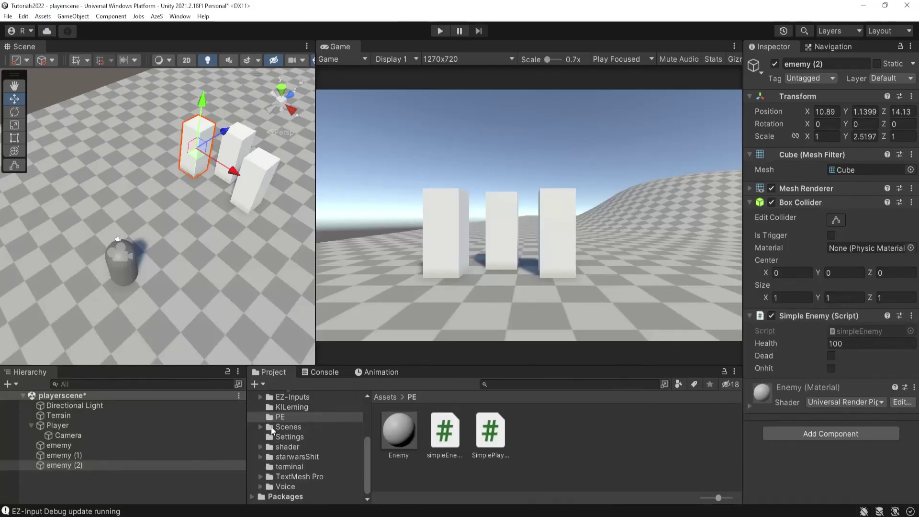
Set the Player's Damage to 25 in the Simple Player component
{"action": "left_click", "coordinate": [120, 426]}
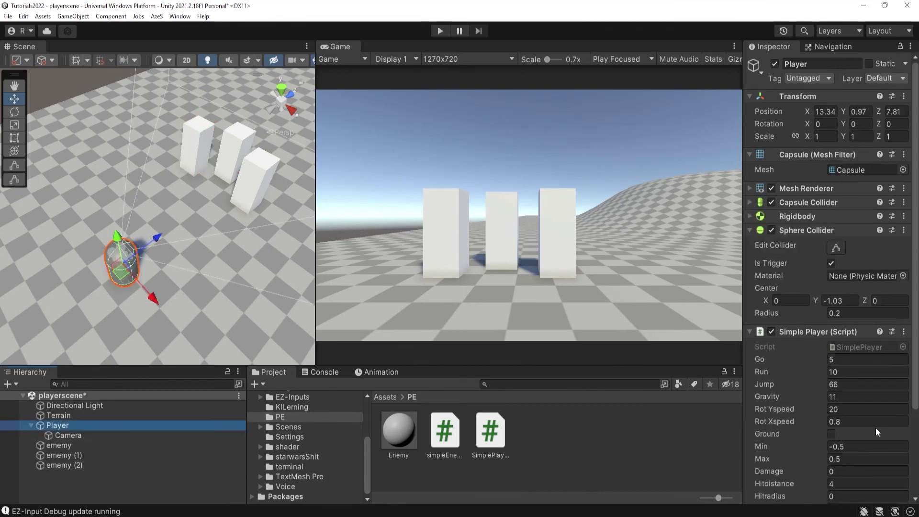
{"action": "scroll", "coordinate": [819, 447], "scroll_direction": "down", "scroll_amount": 2}
{"action": "left_click", "coordinate": [861, 437]}
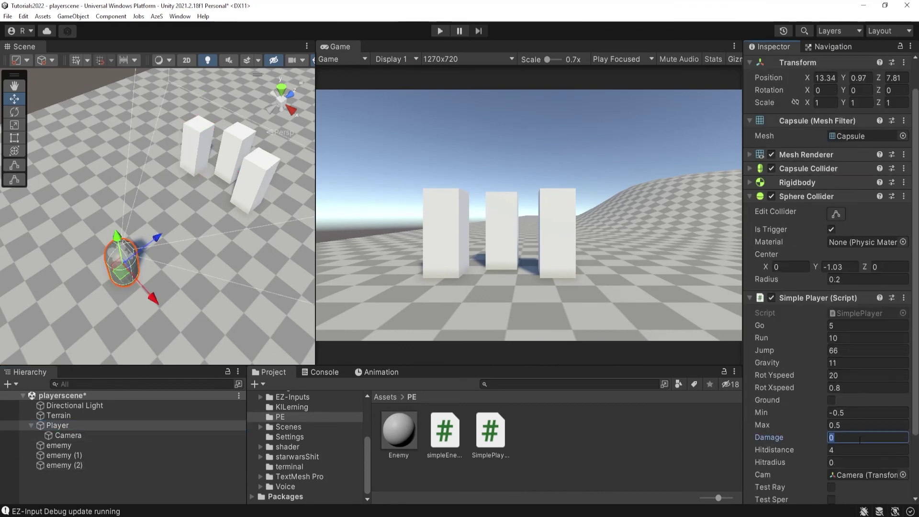
{"action": "type", "text": "1"}
{"action": "key", "text": "BackSpace"}
{"action": "type", "text": "25"}
{"action": "key", "text": "Return"}
Move the Player capsule along the X axis closer to the pillars
{"action": "scroll", "coordinate": [819, 376], "scroll_direction": "down", "scroll_amount": 3}
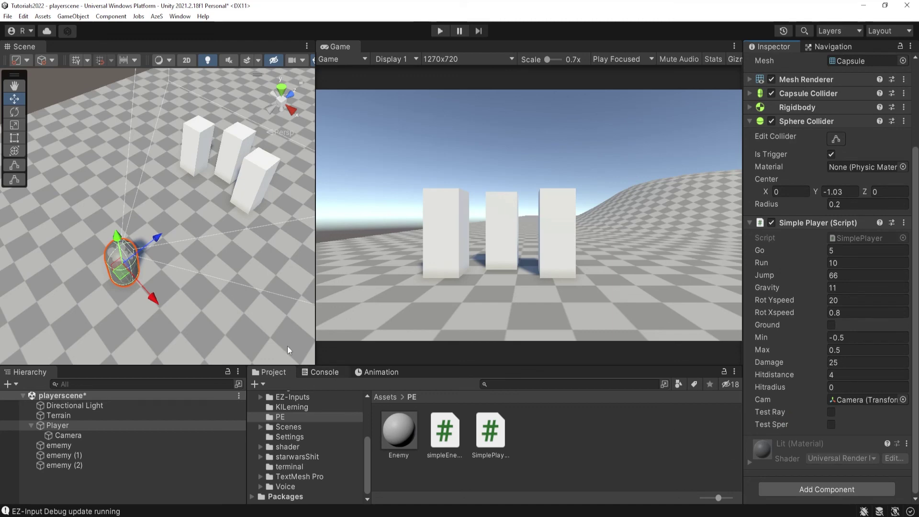
{"action": "scroll", "coordinate": [221, 232], "scroll_direction": "up", "scroll_amount": 1}
{"action": "scroll", "coordinate": [251, 252], "scroll_direction": "up", "scroll_amount": 1}
{"action": "scroll", "coordinate": [251, 252], "scroll_direction": "down", "scroll_amount": 2}
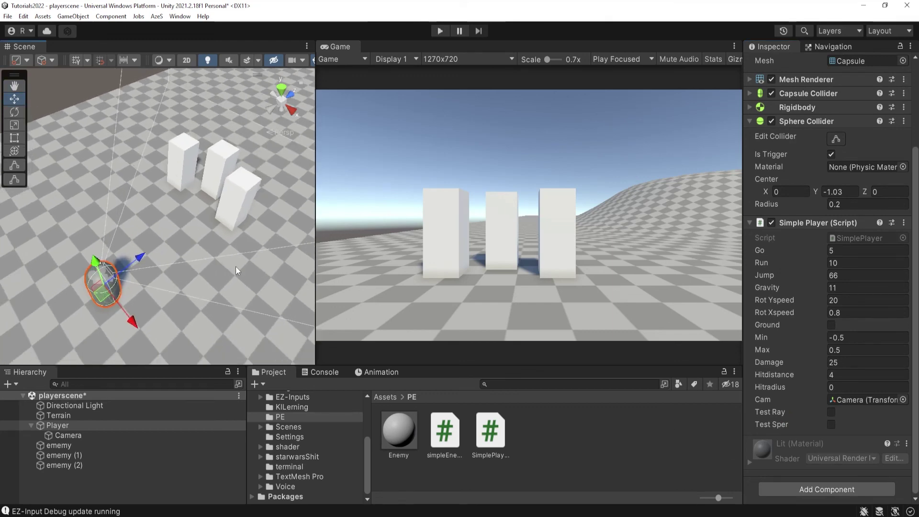
{"action": "scroll", "coordinate": [248, 246], "scroll_direction": "down", "scroll_amount": 2}
{"action": "scroll", "coordinate": [234, 267], "scroll_direction": "down", "scroll_amount": 1}
{"action": "scroll", "coordinate": [206, 272], "scroll_direction": "up", "scroll_amount": 3}
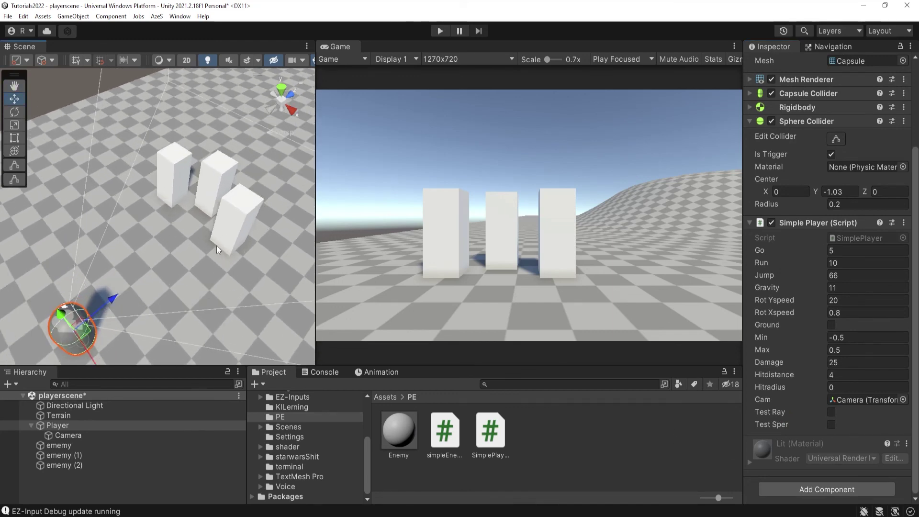
{"action": "scroll", "coordinate": [193, 276], "scroll_direction": "down", "scroll_amount": 1}
{"action": "scroll", "coordinate": [194, 271], "scroll_direction": "up", "scroll_amount": 1}
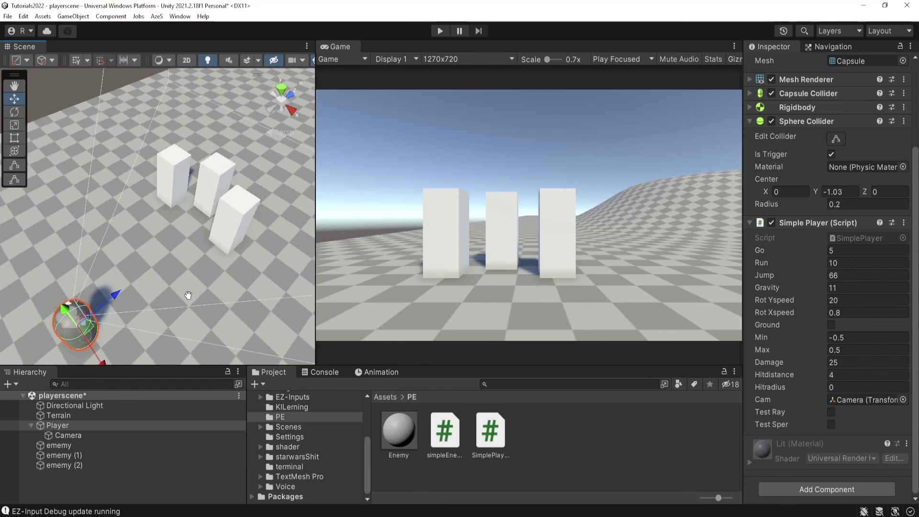
{"action": "scroll", "coordinate": [204, 270], "scroll_direction": "down", "scroll_amount": 2}
{"action": "middle_click_drag", "start_coordinate": [205, 276], "coordinate": [201, 261]}
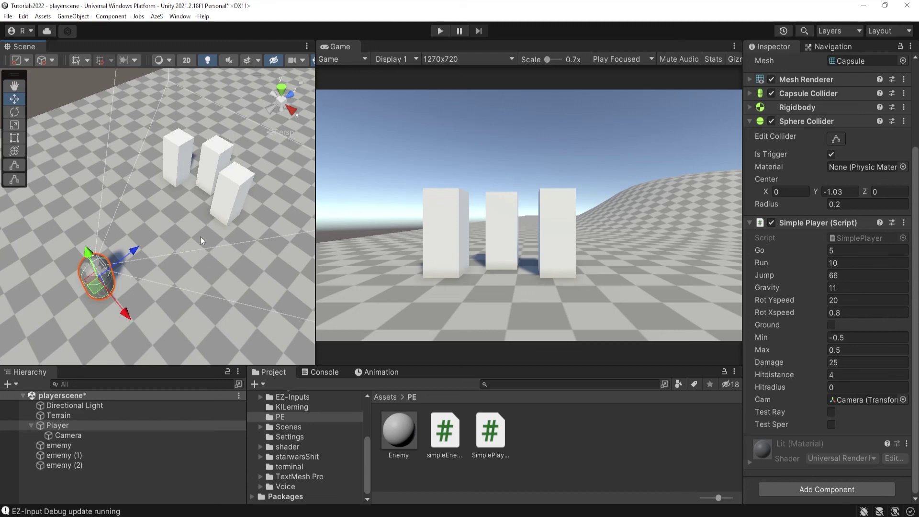
{"action": "scroll", "coordinate": [205, 229], "scroll_direction": "down", "scroll_amount": 2}
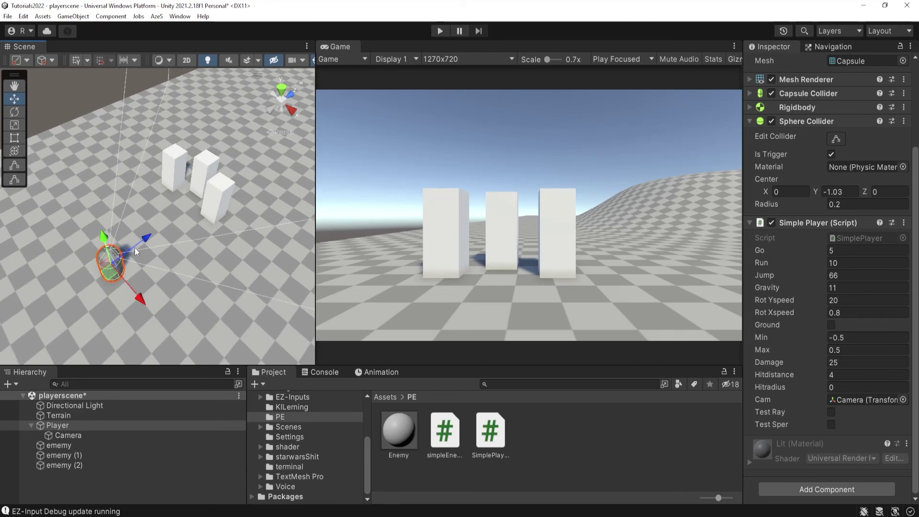
{"action": "left_click_drag", "start_coordinate": [140, 298], "coordinate": [125, 287]}
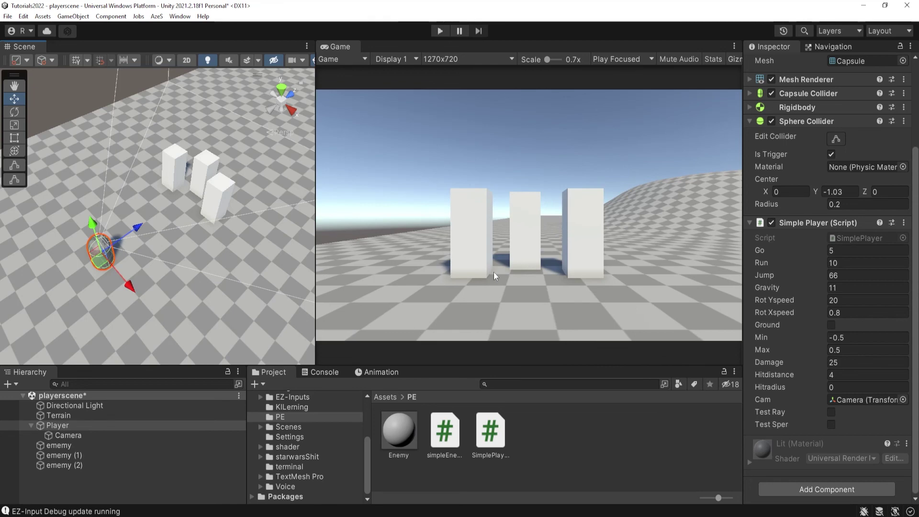